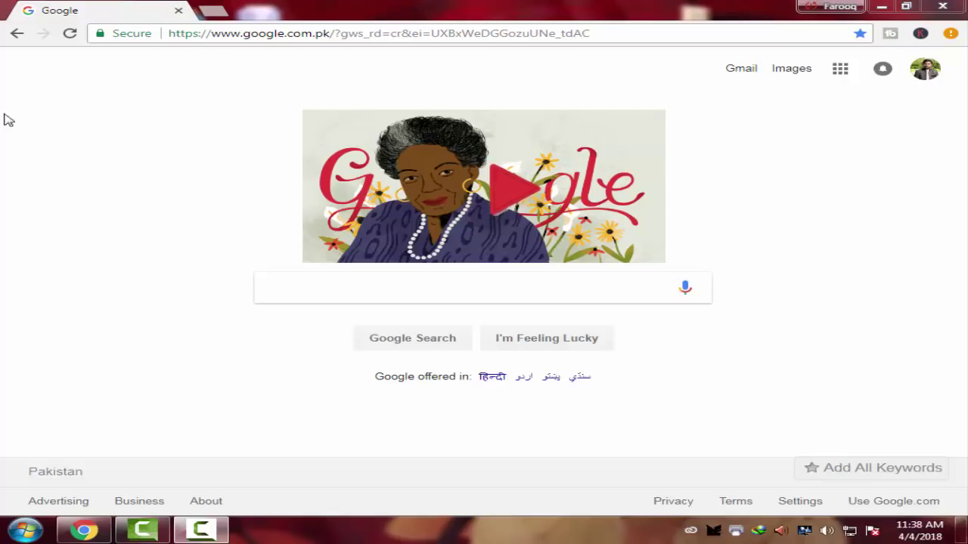
pyautogui.click(175, 34)
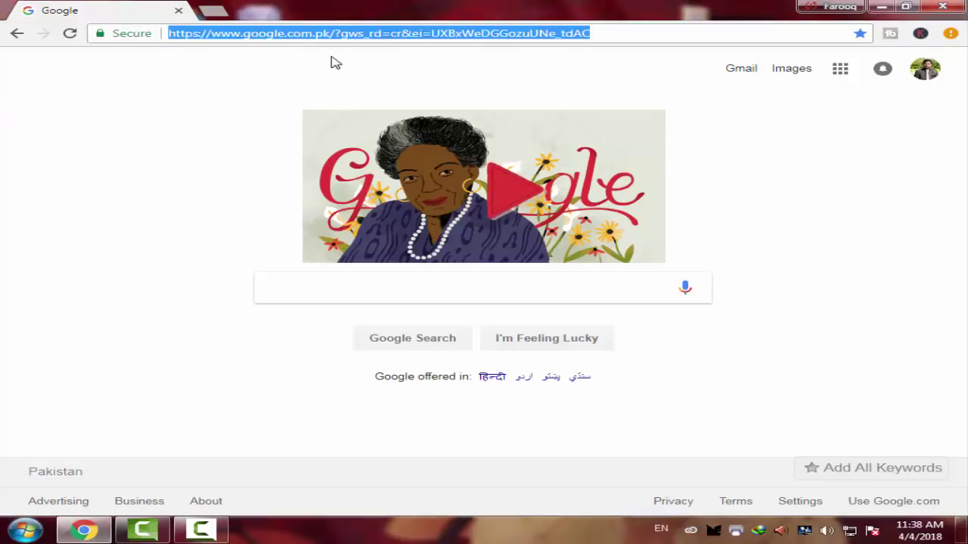
pyautogui.write('www')
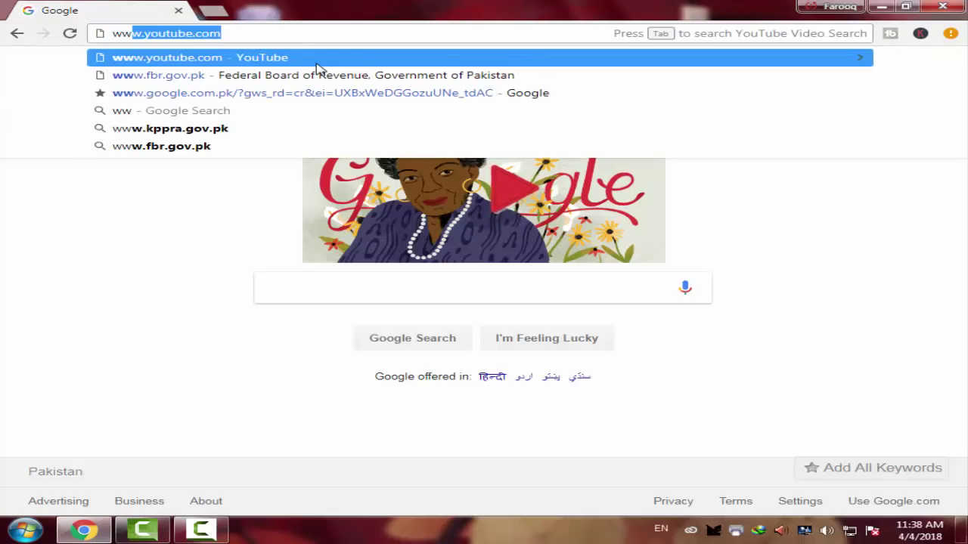
pyautogui.write('.fbr')
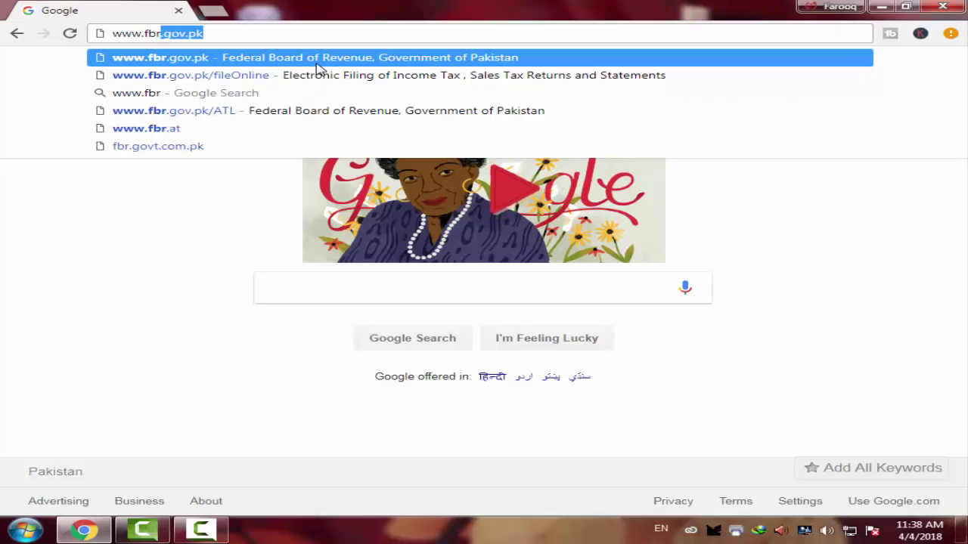
pyautogui.write('.')
pyautogui.write('g')
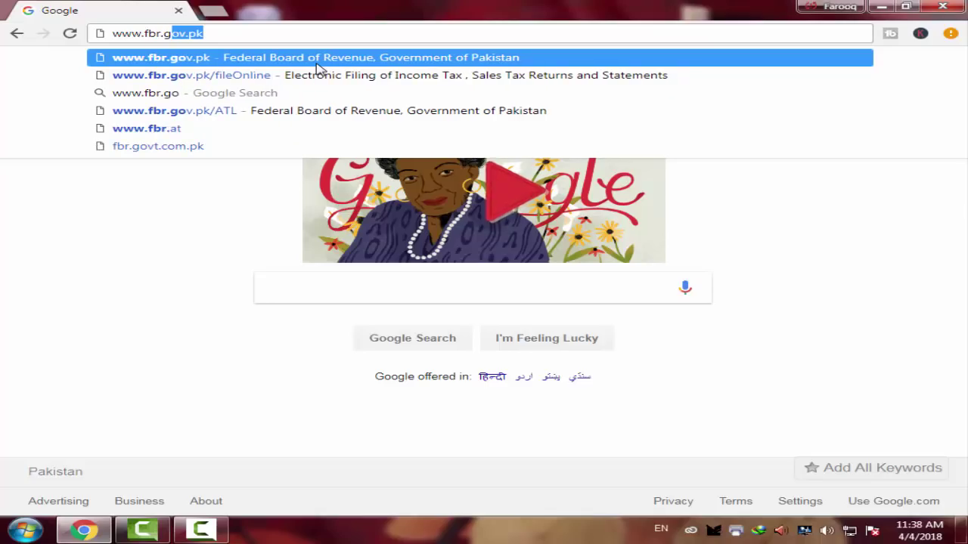
pyautogui.write('ov.pk')
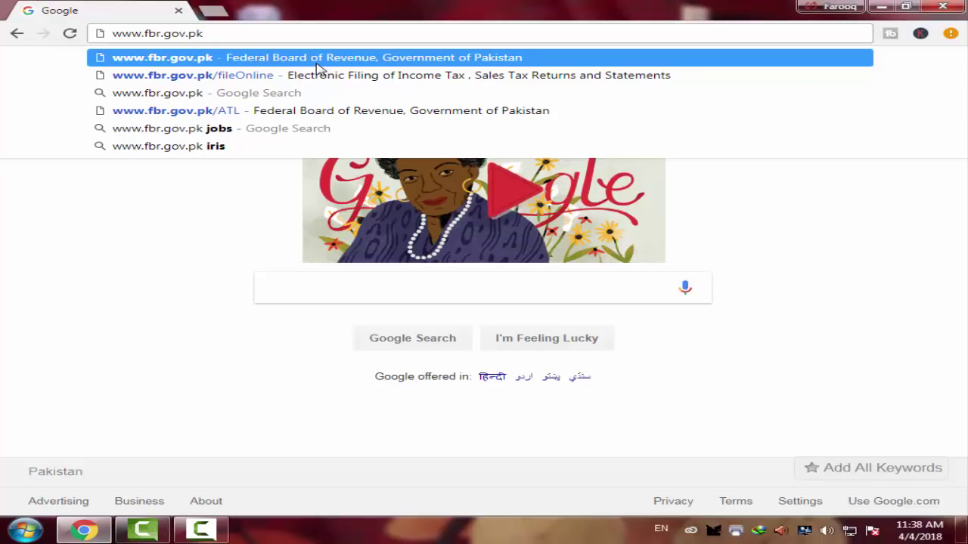
pyautogui.press('Return')
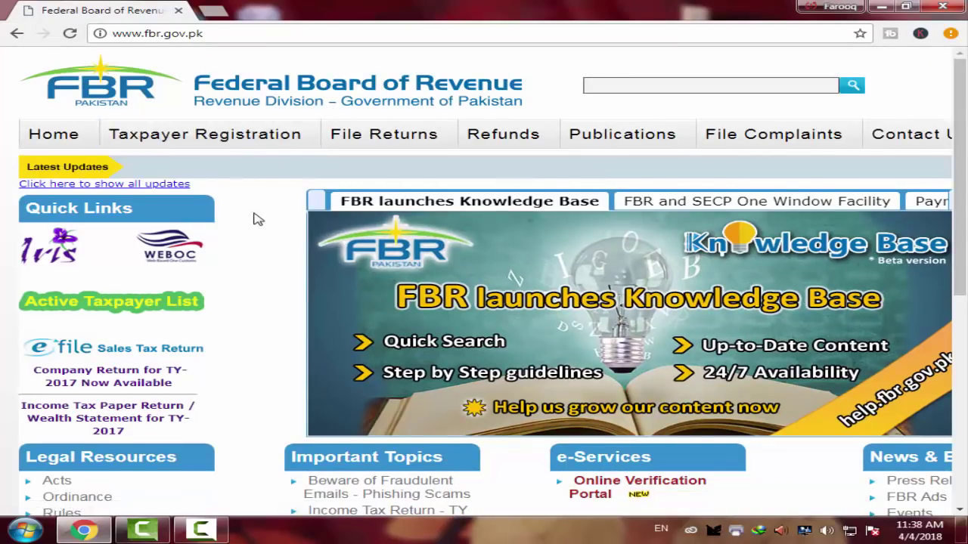
pyautogui.scroll(-1, 254, 216)
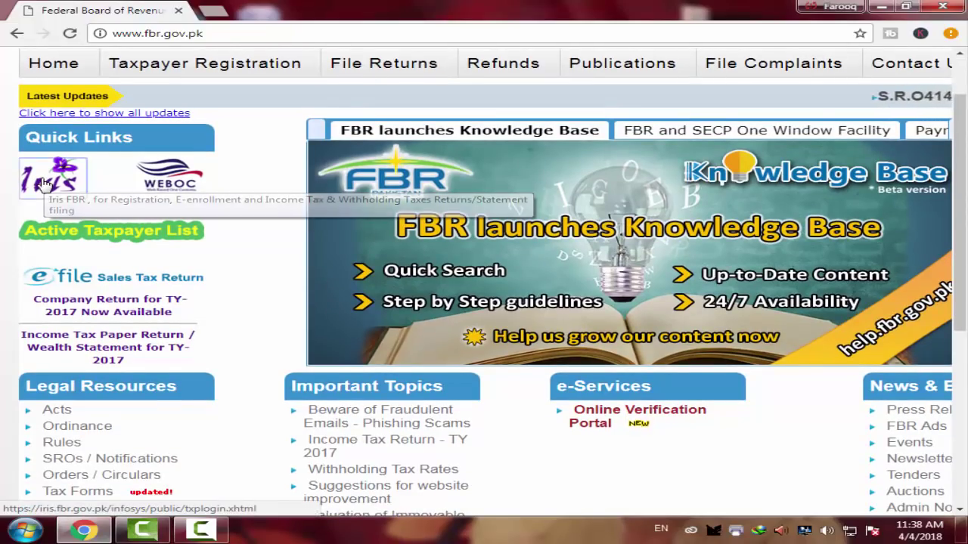
# Log in to Iris with the saved registration number and the account password
pyautogui.click(43, 184)
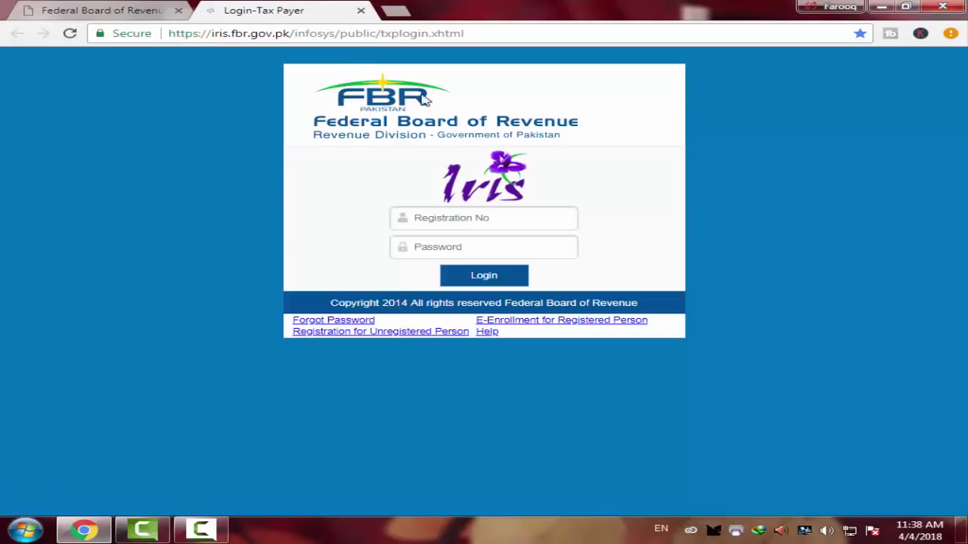
pyautogui.click(434, 218)
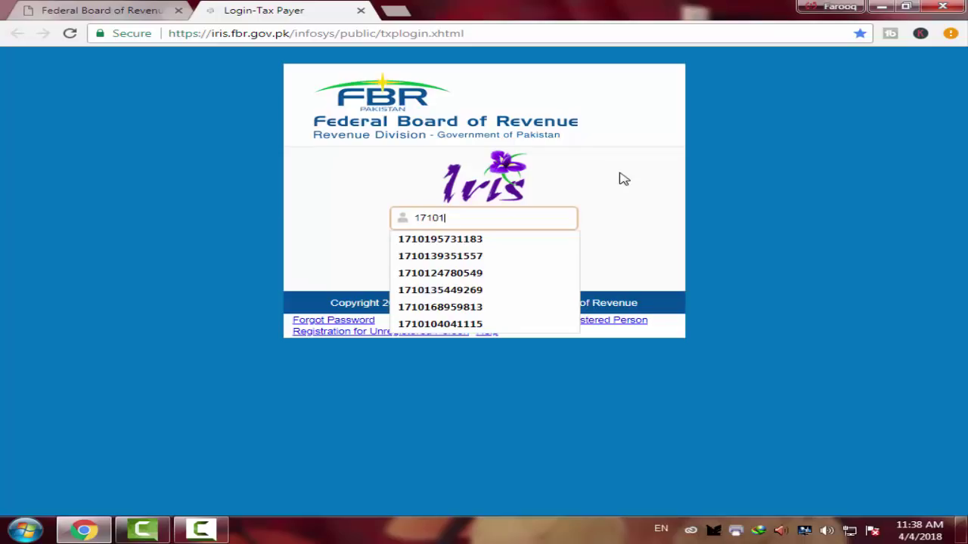
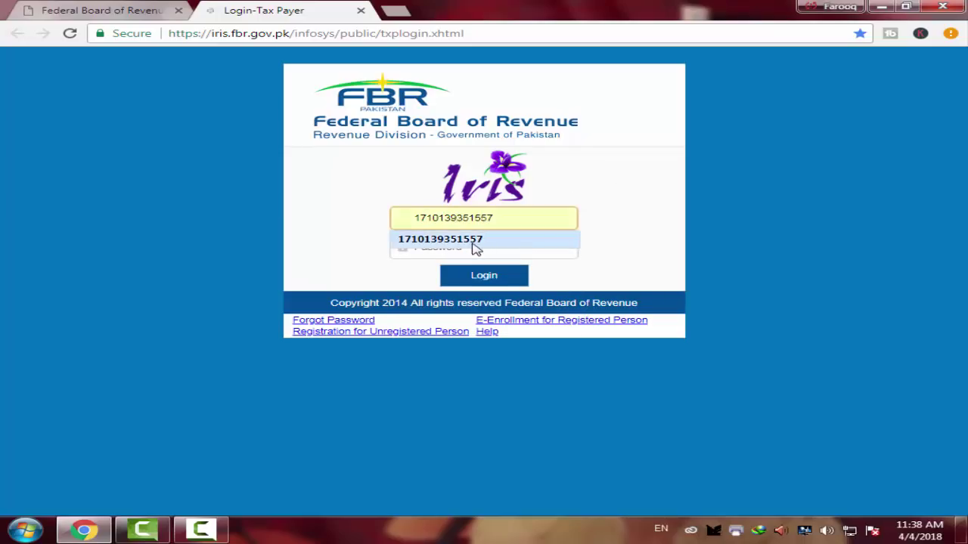
pyautogui.click(475, 240)
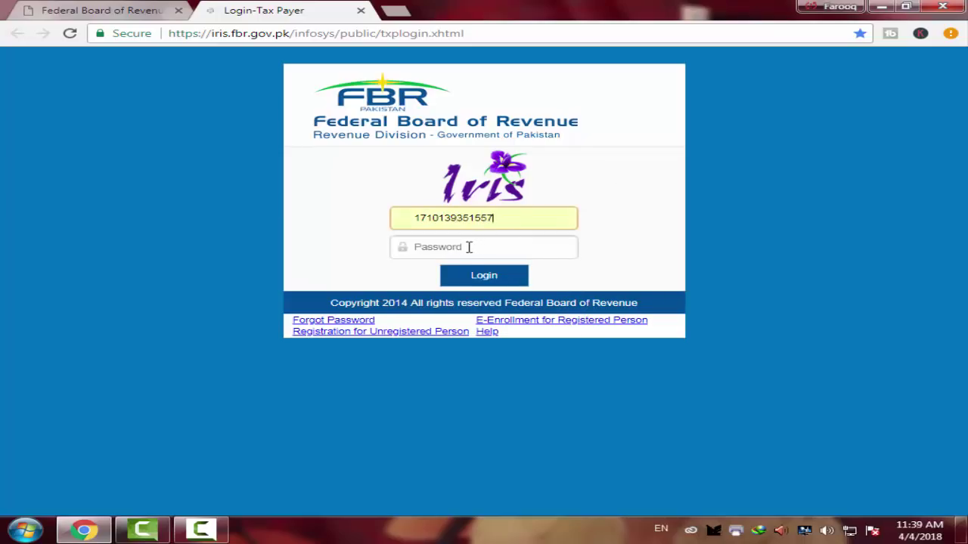
pyautogui.click(446, 247)
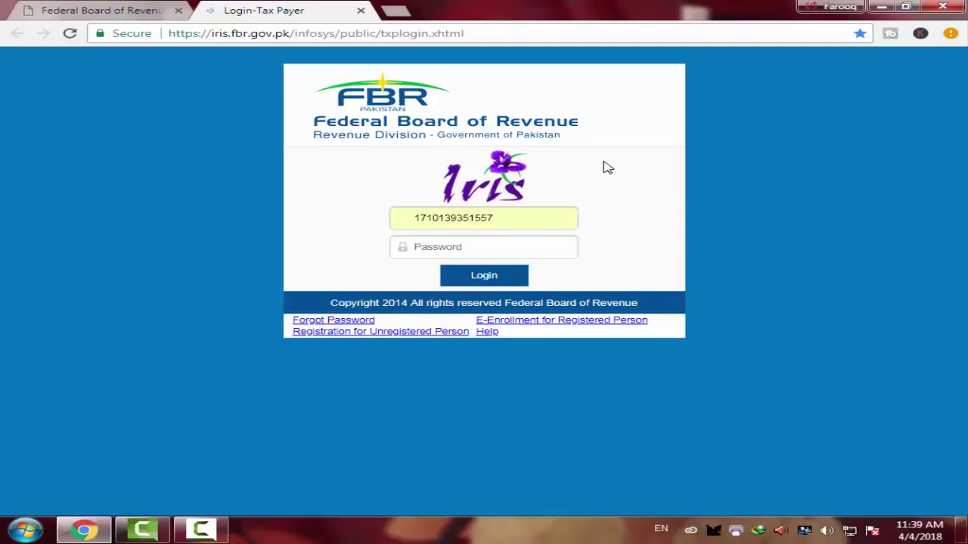
pyautogui.write('a')
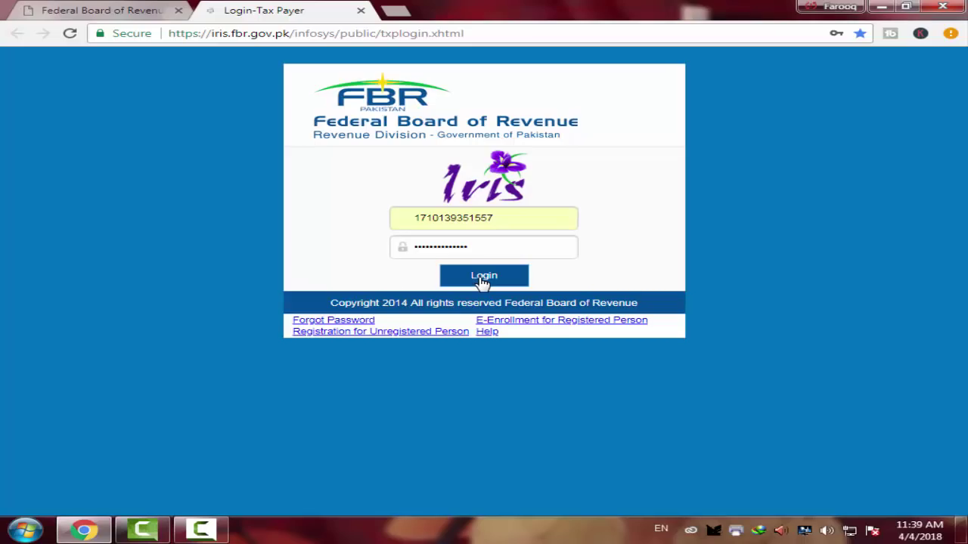
pyautogui.click(483, 280)
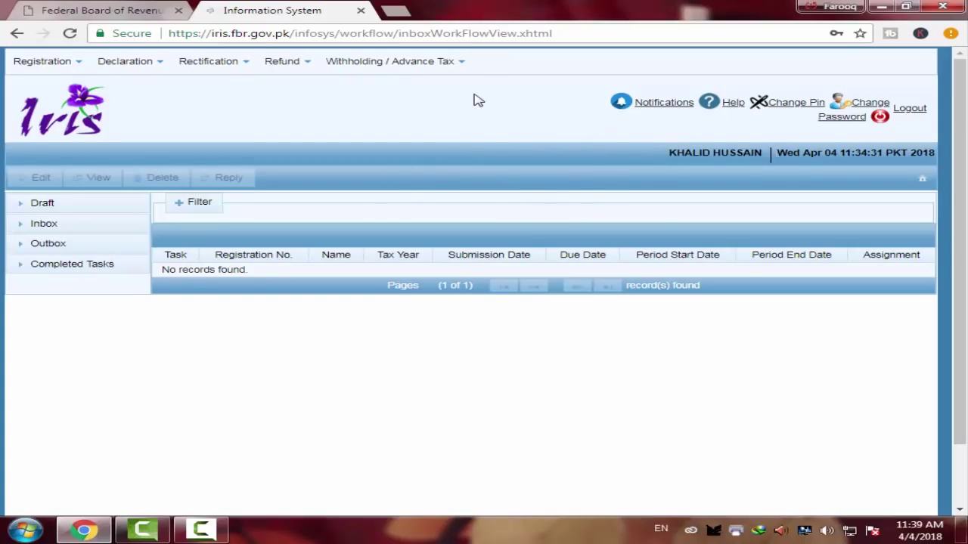
# Start a 116(2) Statement of Assets / Liabilities filed voluntarily from the Declaration forms
pyautogui.click(283, 63)
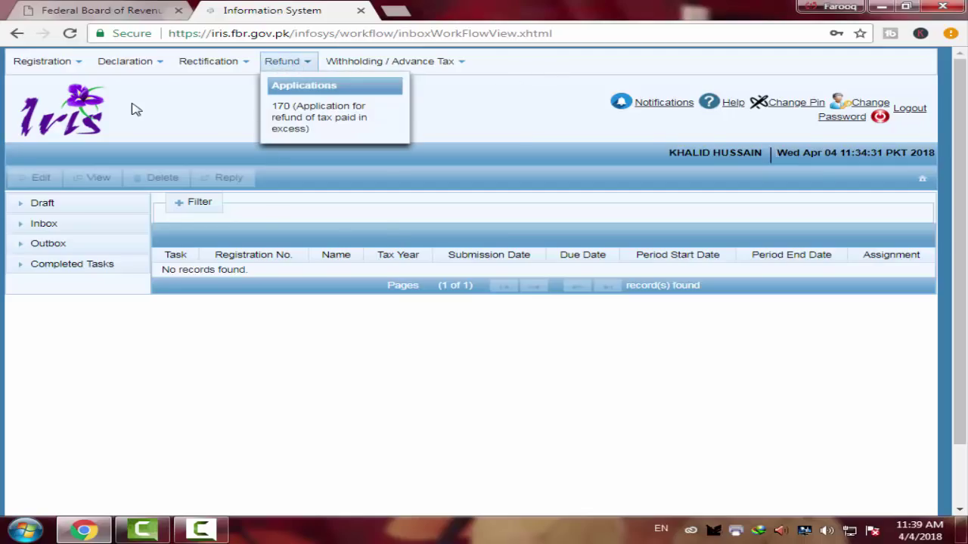
pyautogui.click(98, 64)
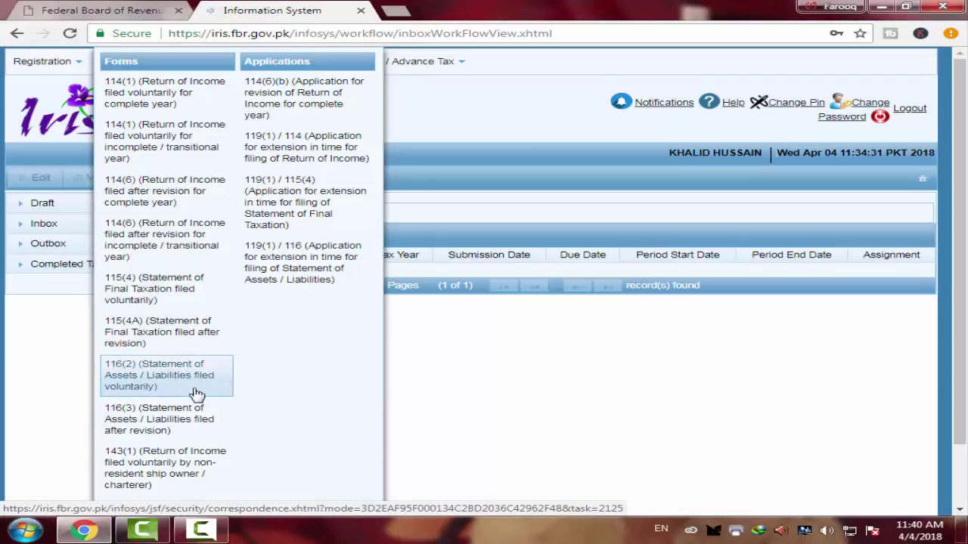
pyautogui.click(155, 378)
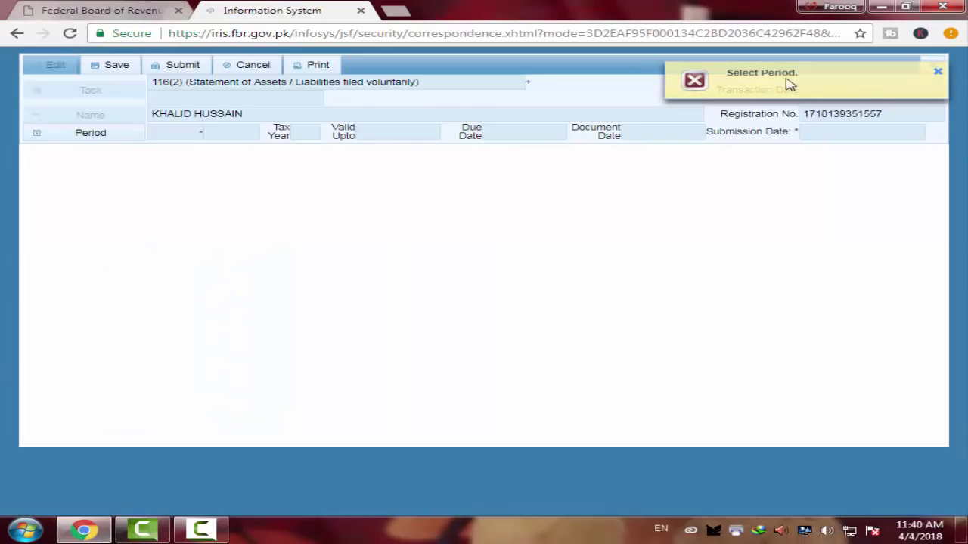
# Select the tax year 2017 period, 01-Jul-2016 to 30-Jun-2017
pyautogui.click(66, 141)
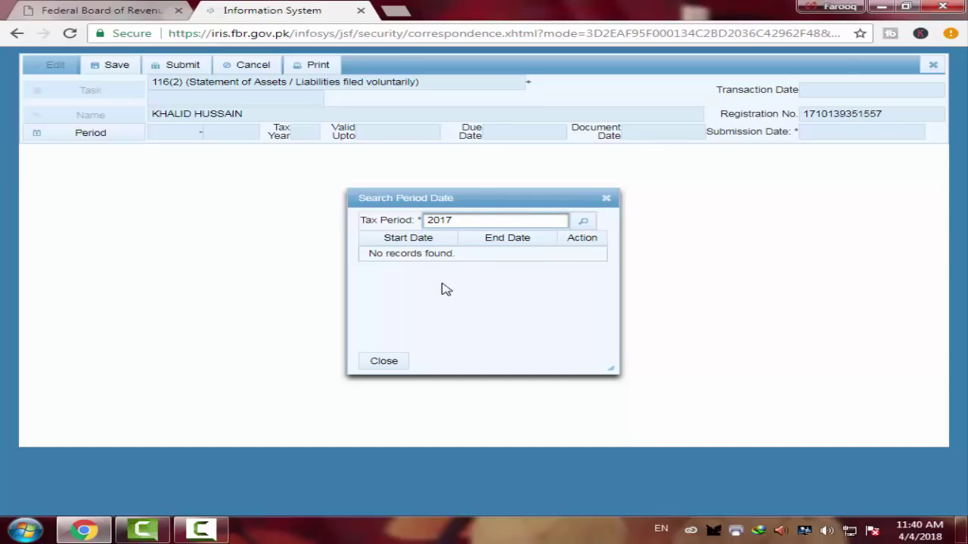
pyautogui.click(584, 223)
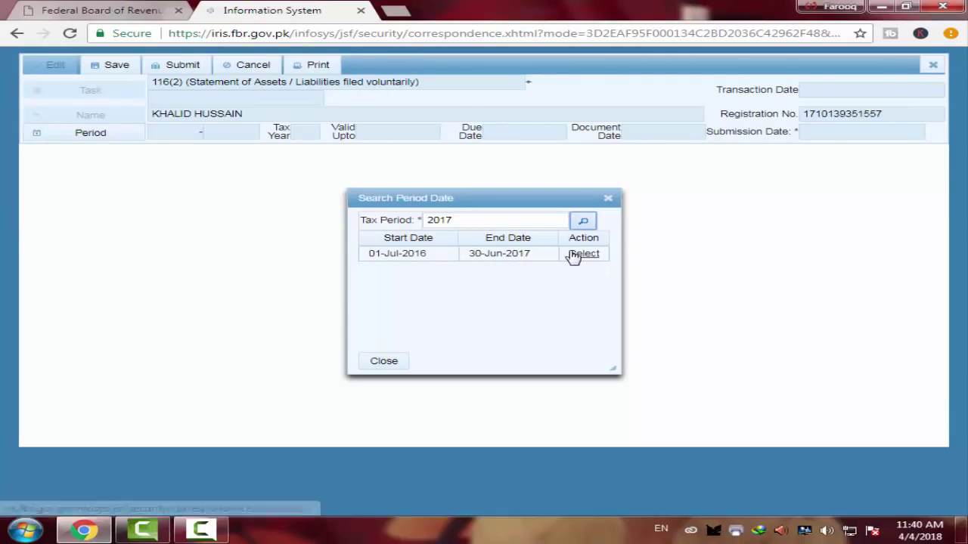
pyautogui.click(579, 257)
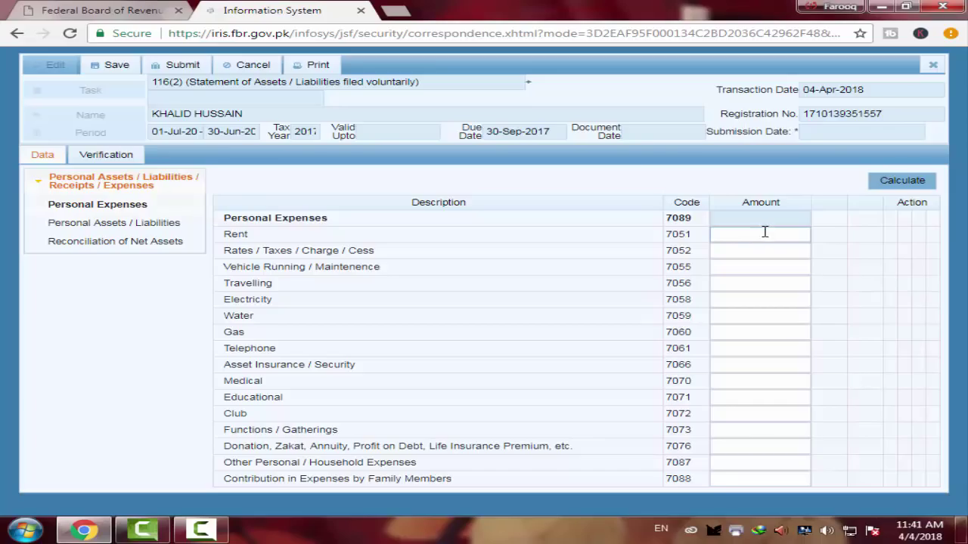
# Enter Rent 5,000, Rates/Taxes 6,000, Vehicle Running 7,000 and Travelling 7,000
pyautogui.click(765, 232)
pyautogui.write('5000')
pyautogui.click(803, 253)
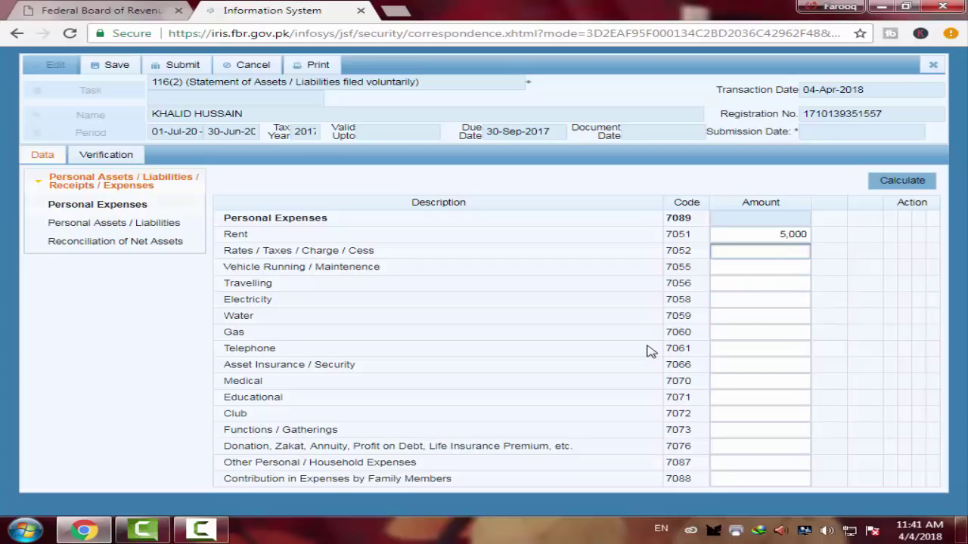
pyautogui.write('000')
pyautogui.click(794, 268)
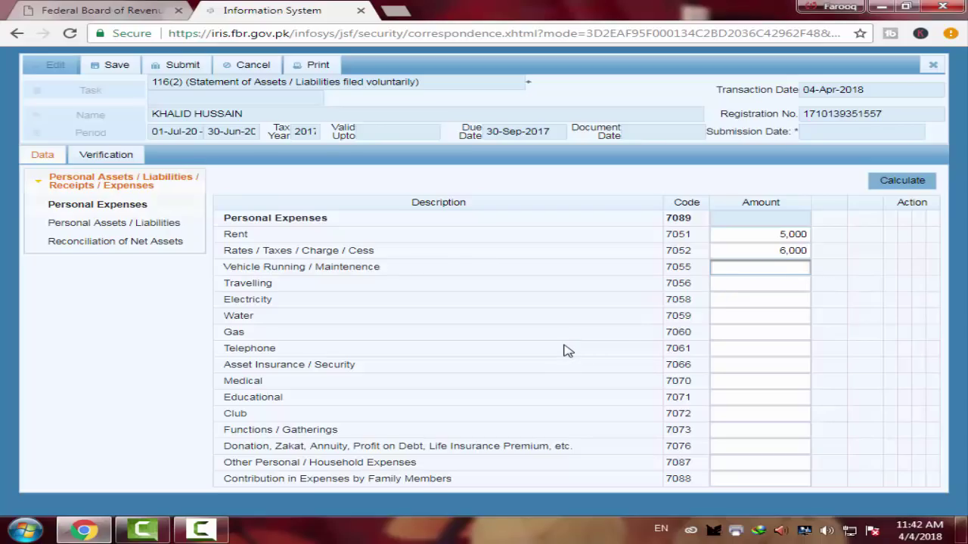
pyautogui.write('0000')
pyautogui.press('BackSpace')
pyautogui.click(775, 283)
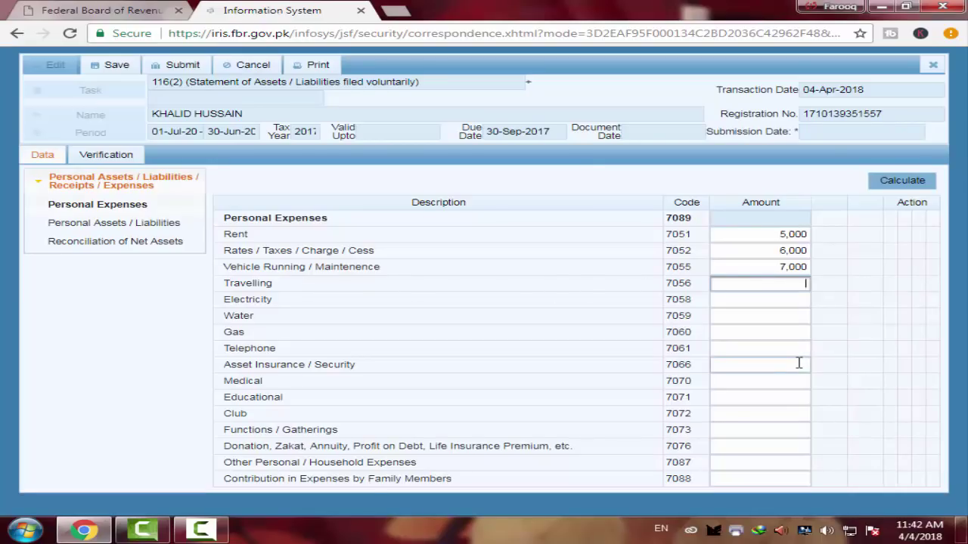
pyautogui.write('7000')
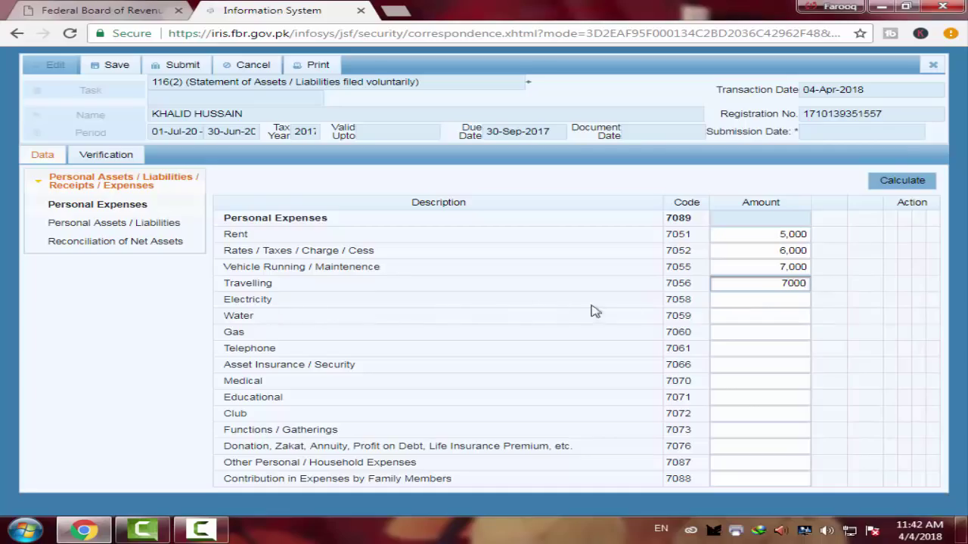
pyautogui.click(795, 303)
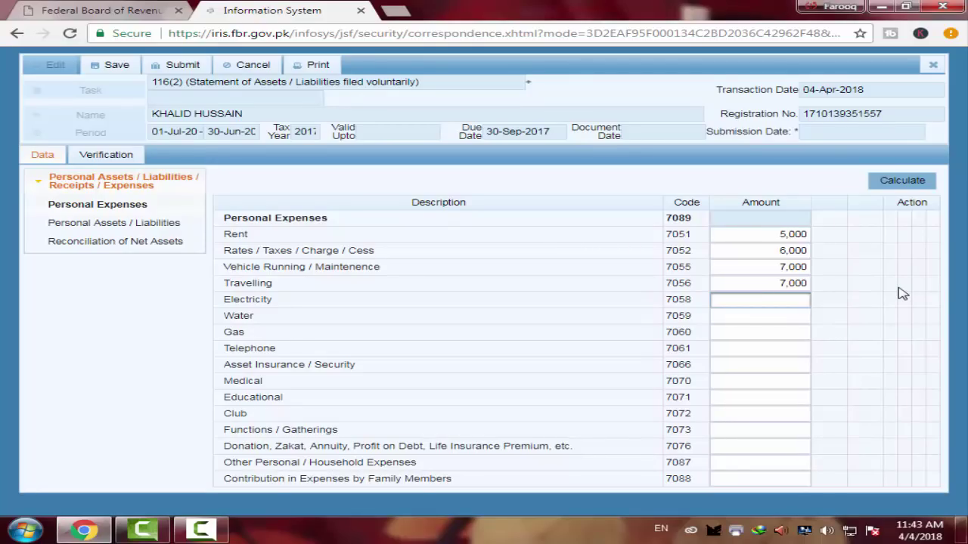
# Enter Electricity 10,000, Water 2,000, Gas 4,000, Telephone 700 and Asset Insurance 2,000
pyautogui.write('10000')
pyautogui.click(769, 320)
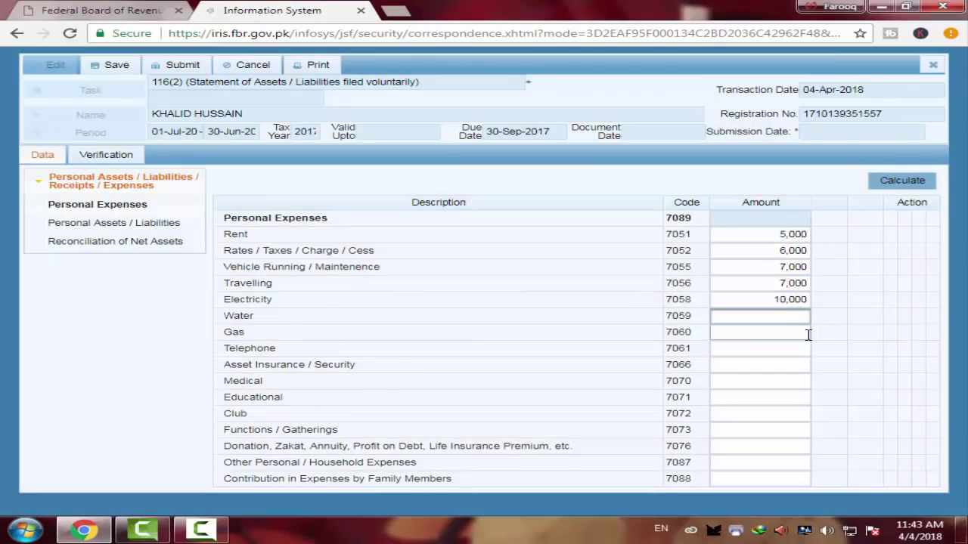
pyautogui.write('2000')
pyautogui.click(808, 327)
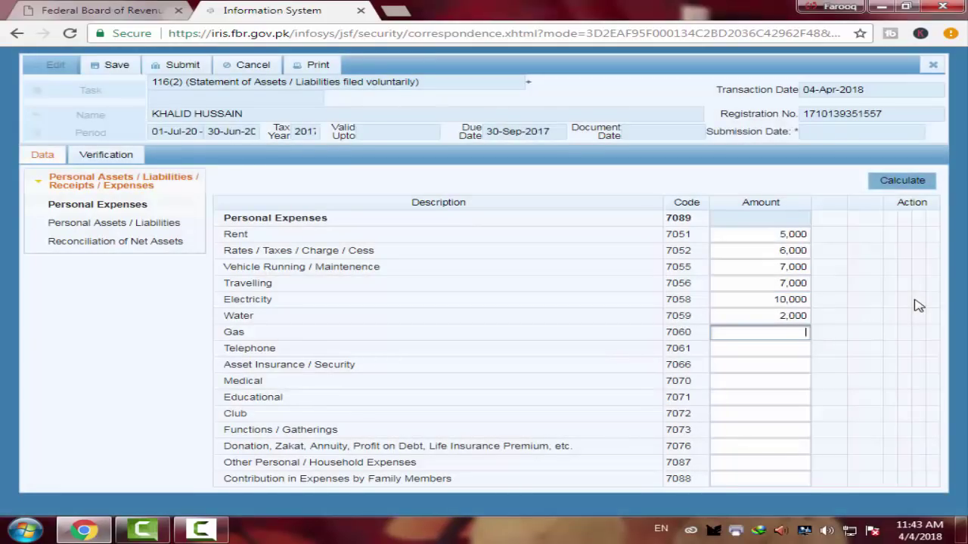
pyautogui.write('4000')
pyautogui.click(796, 349)
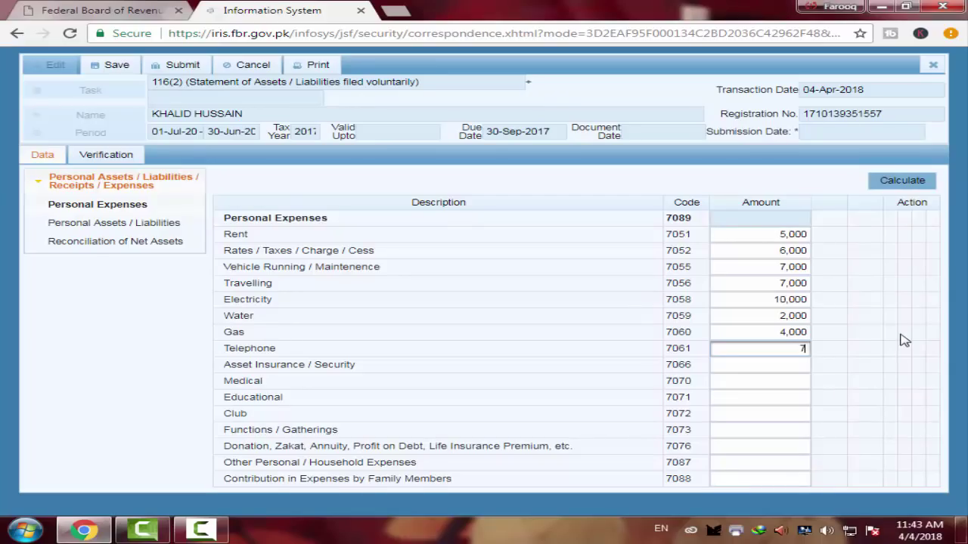
pyautogui.write('700')
pyautogui.click(804, 367)
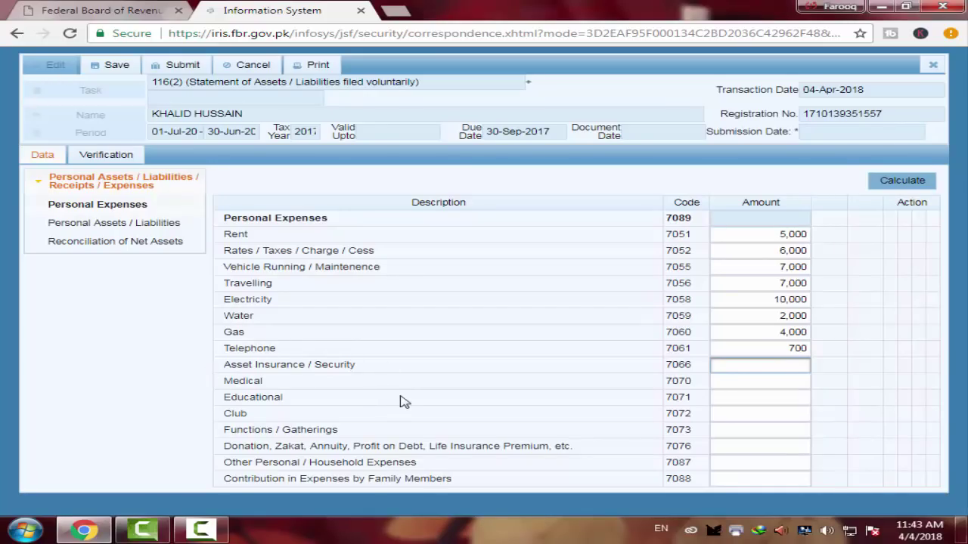
pyautogui.write('2000')
# Enter Medical 5,000, Educational 10,000 and Functions / Gatherings 5,000
pyautogui.press('Tab')
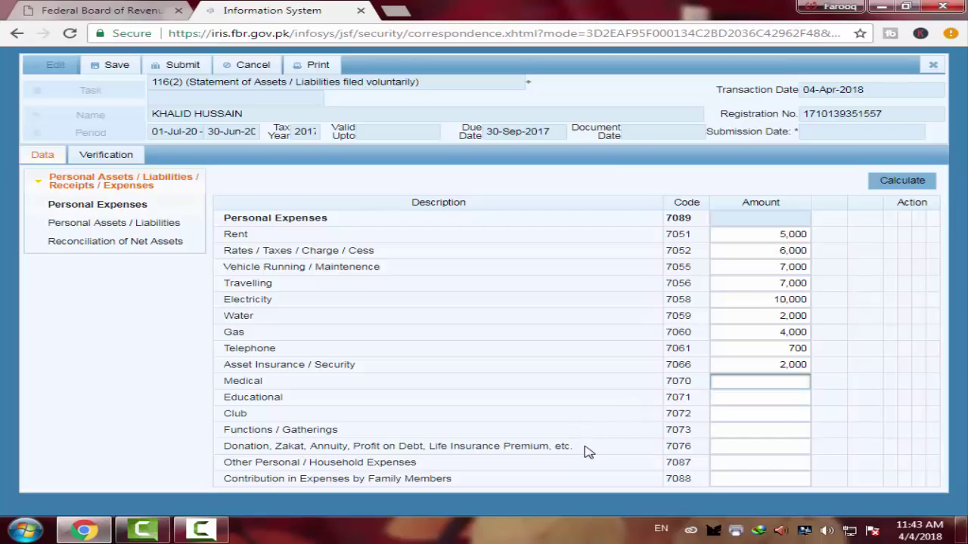
pyautogui.write('5000')
pyautogui.click(795, 399)
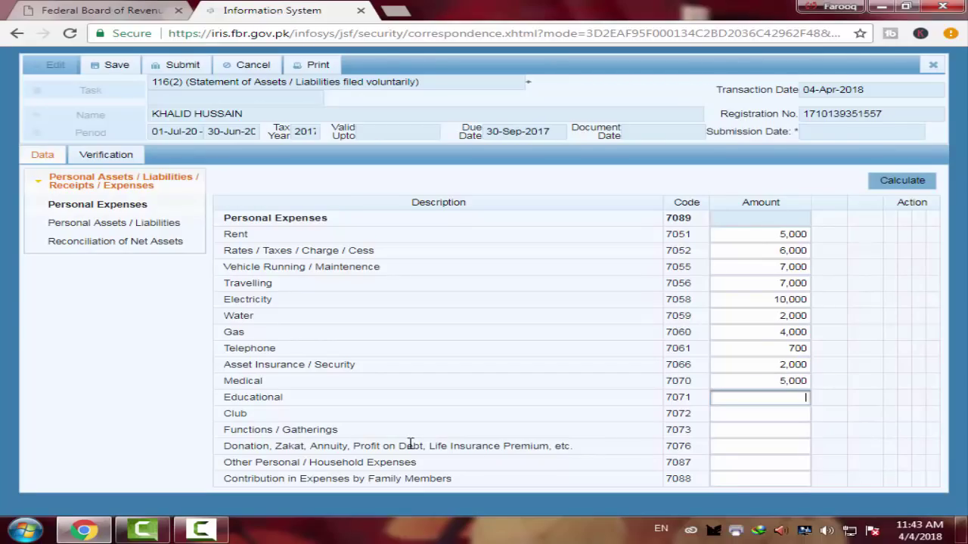
pyautogui.write('0000')
pyautogui.click(747, 414)
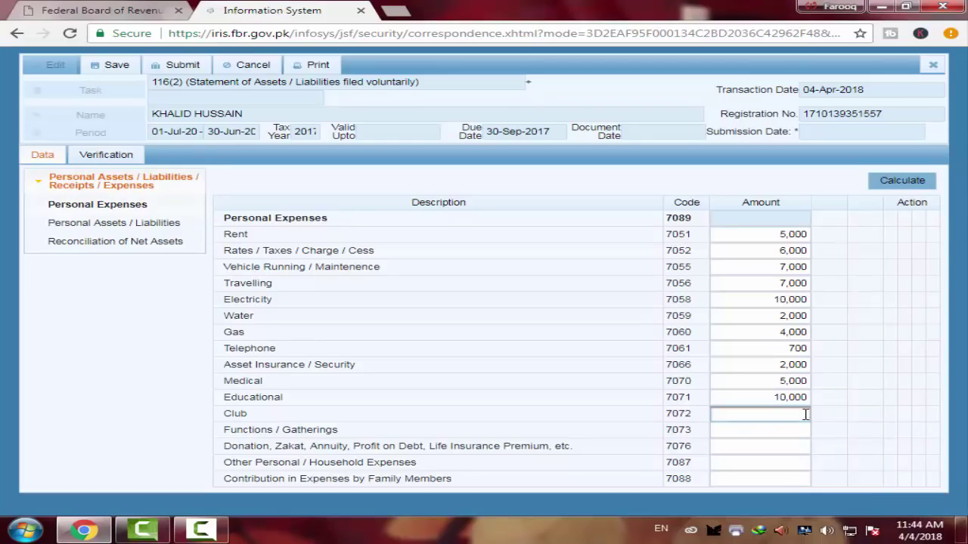
pyautogui.click(794, 431)
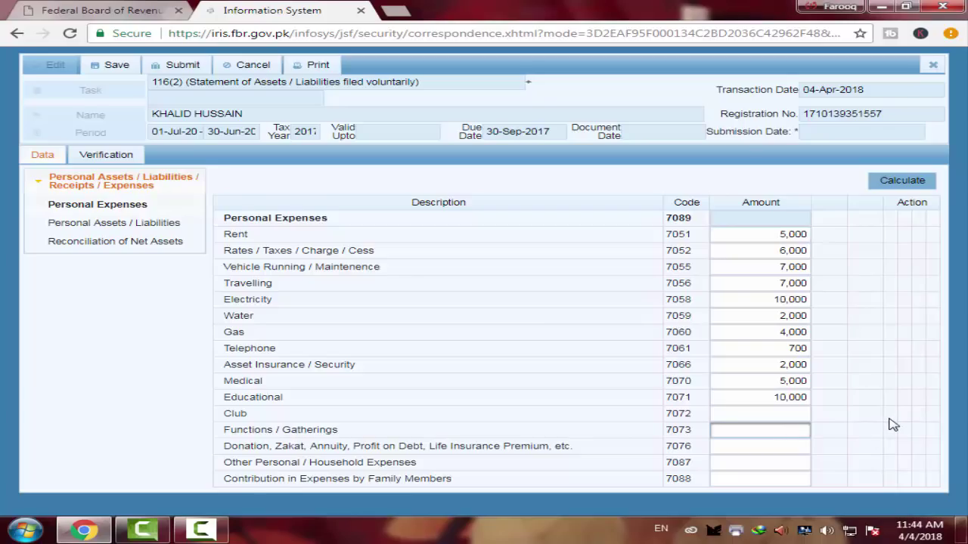
pyautogui.write('5000')
pyautogui.press('Tab')
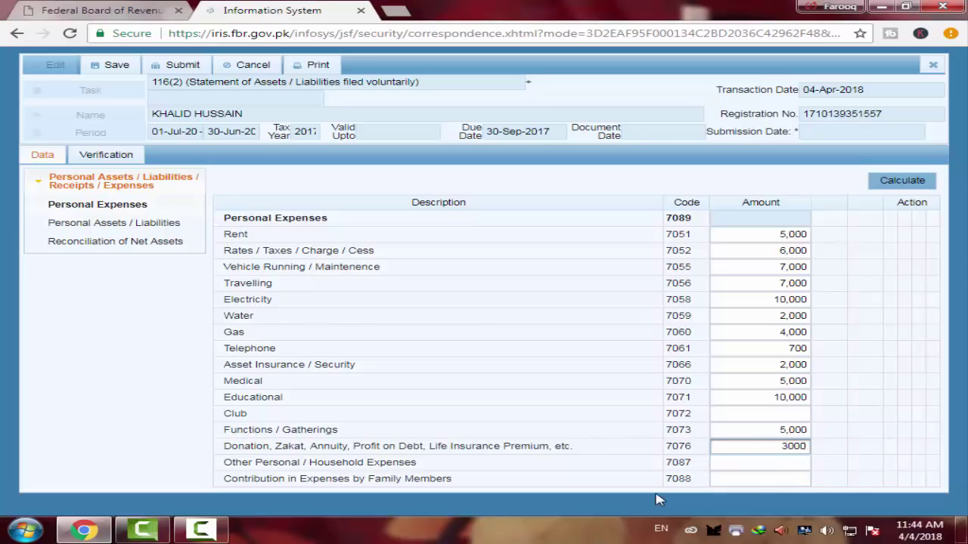
# Commit Donation 3,000 and the 5,000 contribution, then calculate the personal expenses total
pyautogui.click(734, 464)
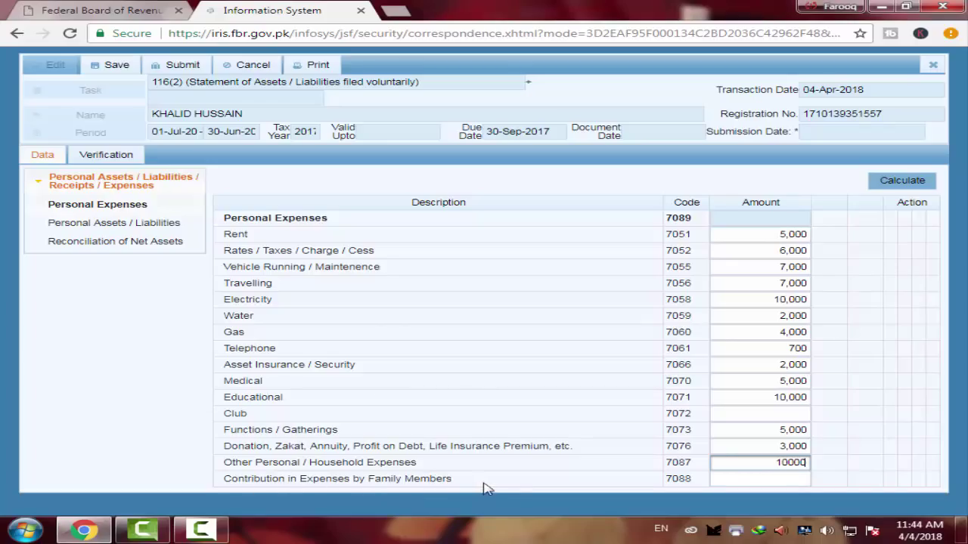
pyautogui.click(795, 477)
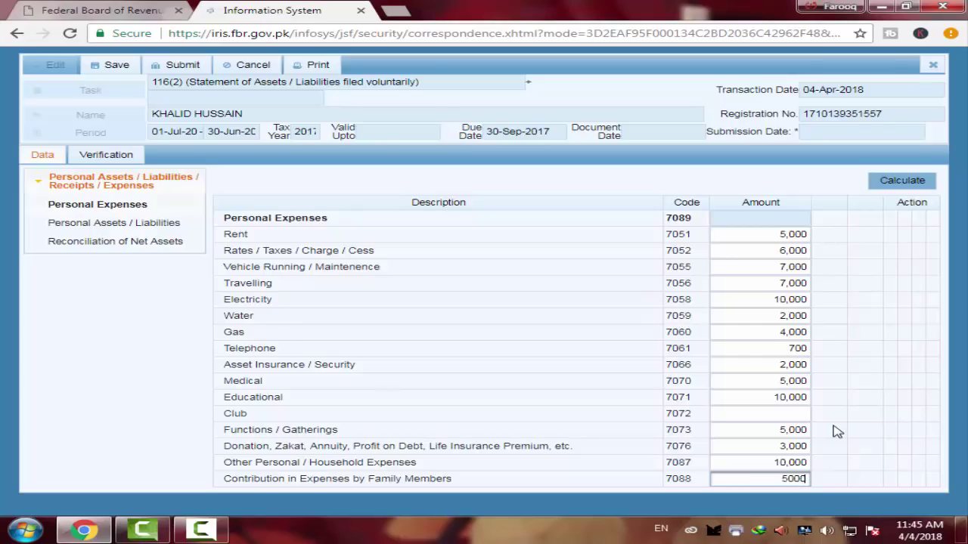
pyautogui.doubleClick(779, 478)
pyautogui.click(838, 417)
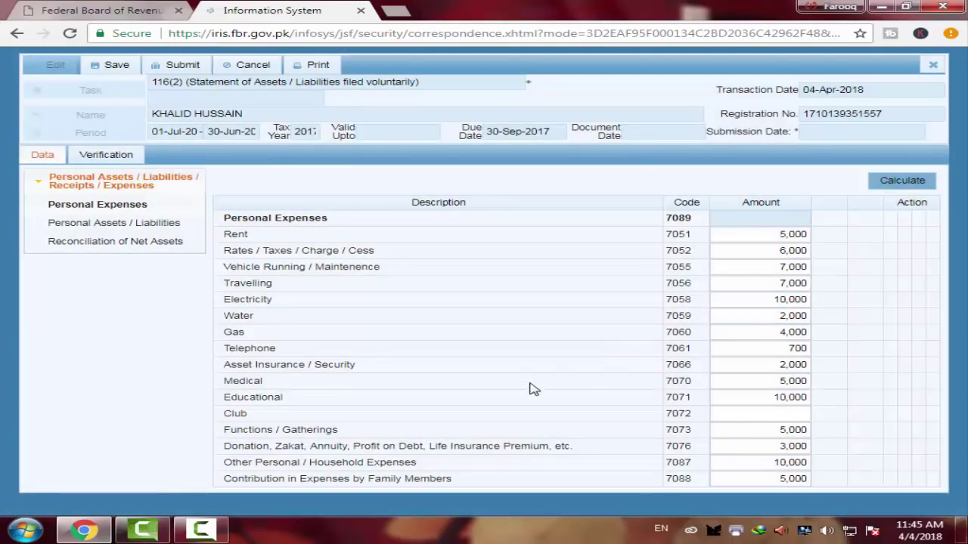
pyautogui.click(895, 186)
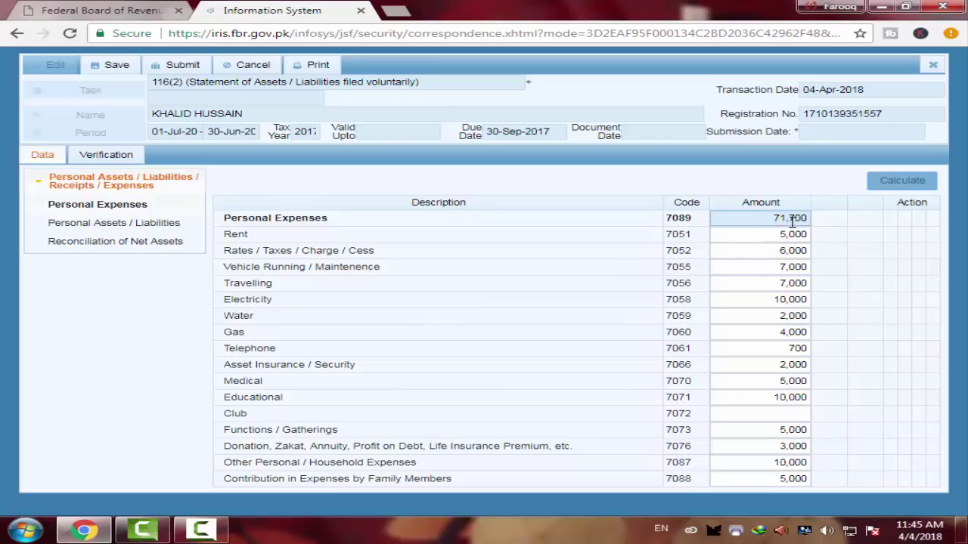
# Recalculate the expense totals and switch to the Personal Assets / Liabilities section
pyautogui.click(900, 182)
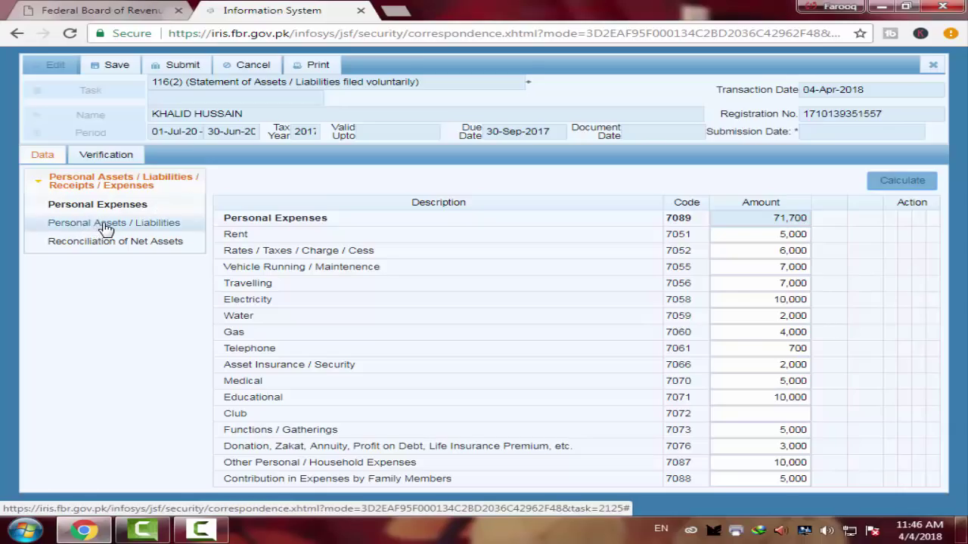
pyautogui.click(95, 226)
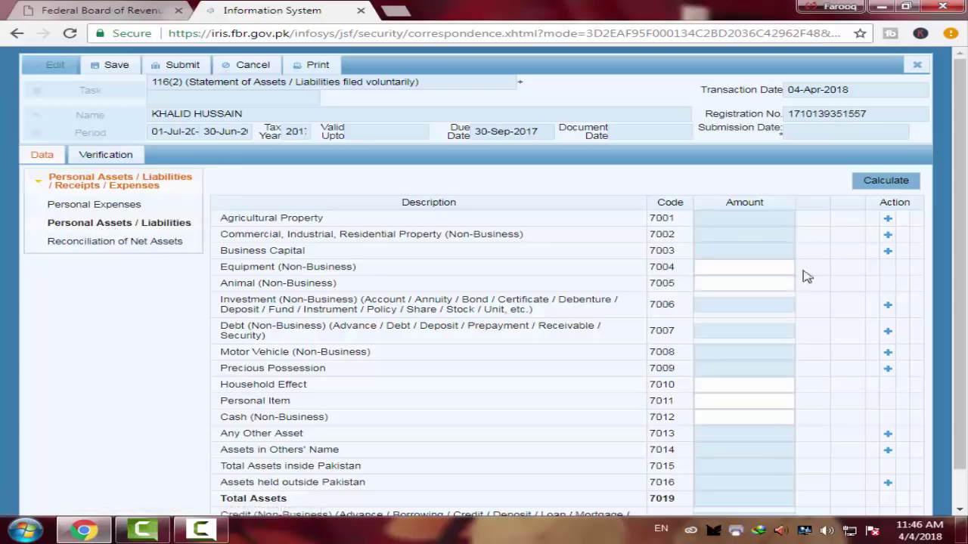
pyautogui.scroll(-1, 624, 392)
pyautogui.scroll(1, 509, 385)
pyautogui.scroll(-1, 423, 250)
pyautogui.scroll(1, 511, 357)
# Add an Agricultural Property entry under 7001 and fill in its unit, street and area
pyautogui.click(892, 223)
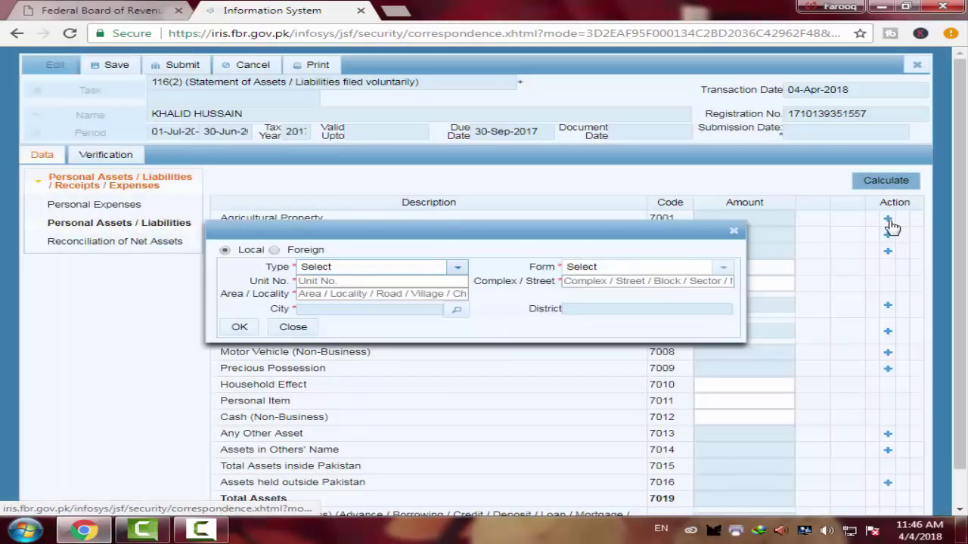
pyautogui.click(459, 269)
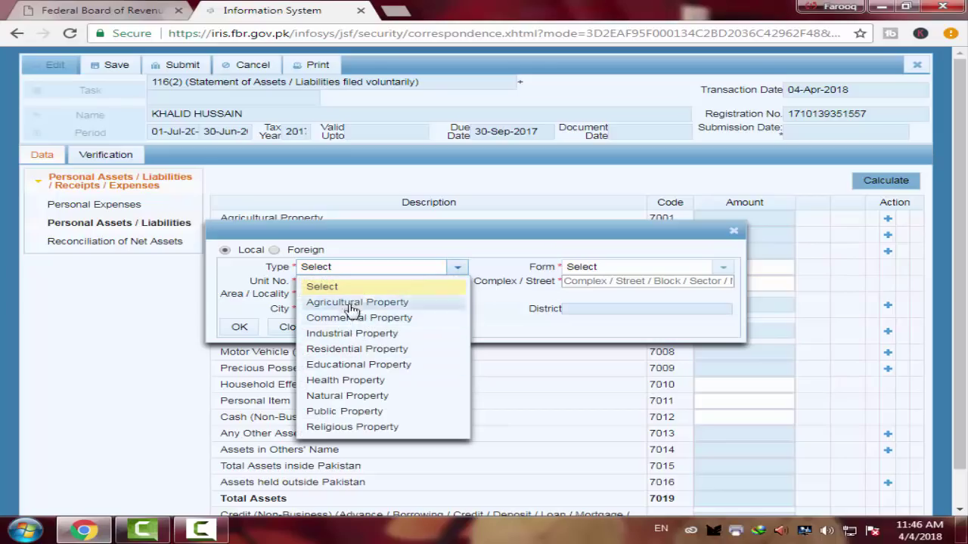
pyautogui.click(350, 306)
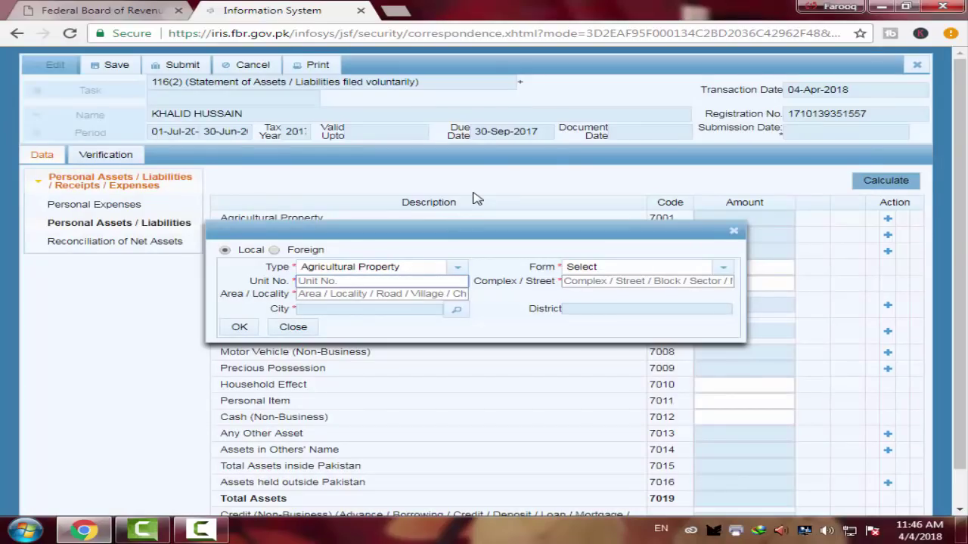
pyautogui.write('a')
pyautogui.press('BackSpace')
pyautogui.write('ring road')
pyautogui.click(586, 282)
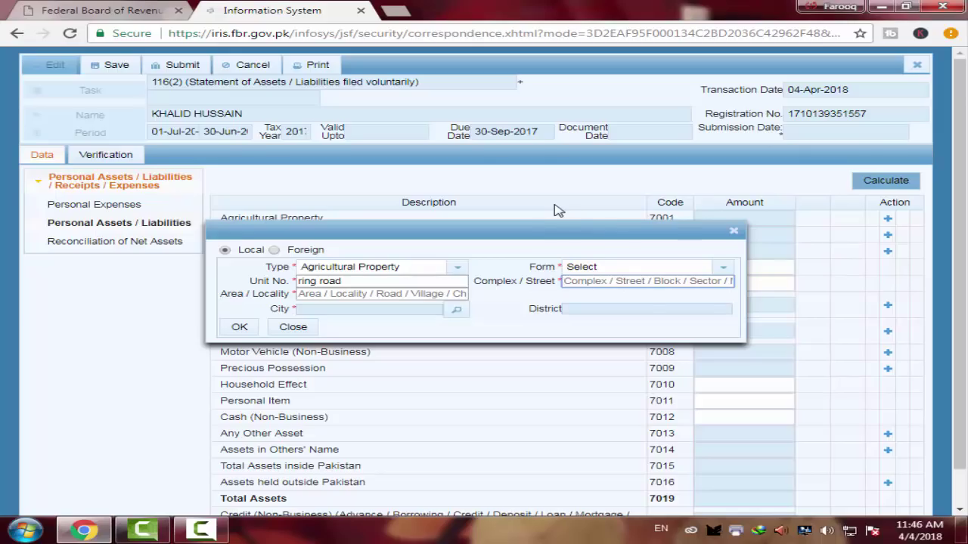
pyautogui.write('latif abad')
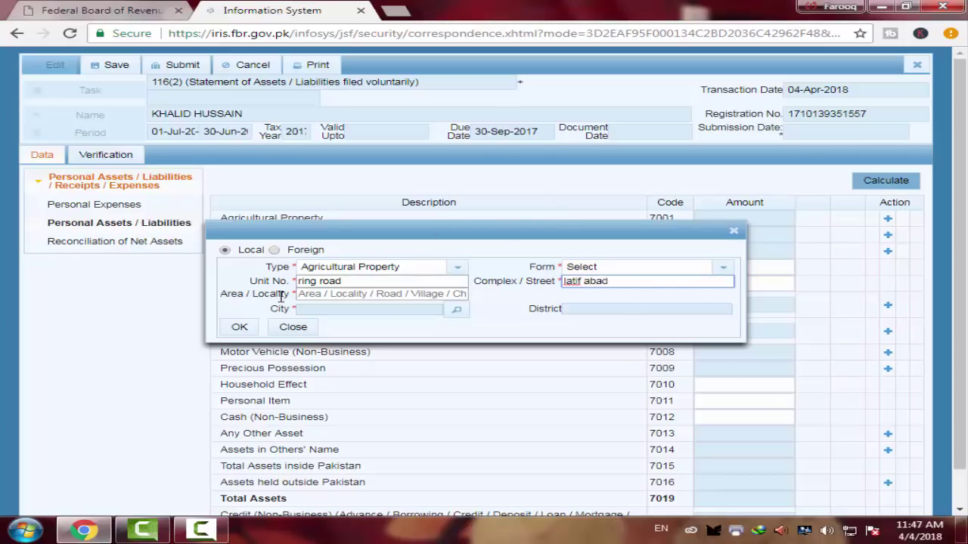
pyautogui.click(322, 296)
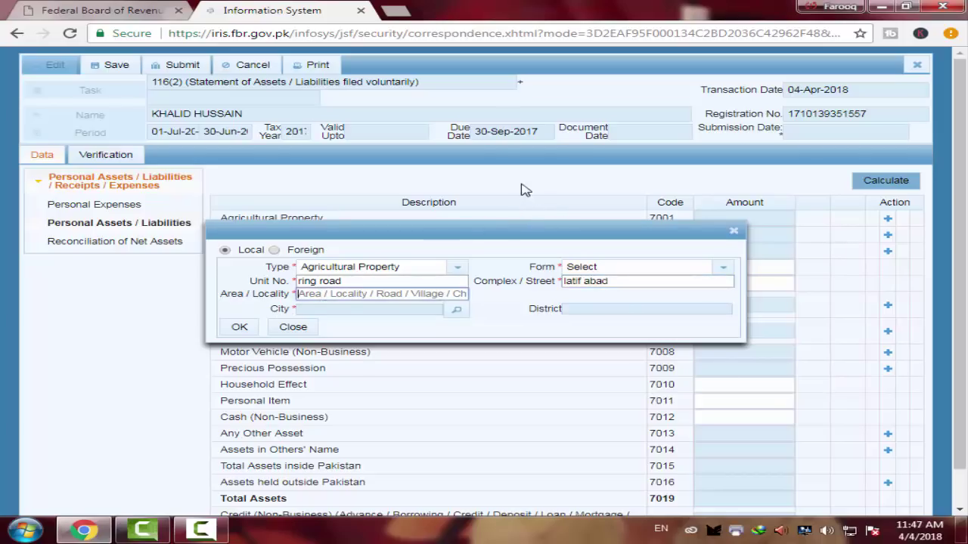
pyautogui.write('patang chowk')
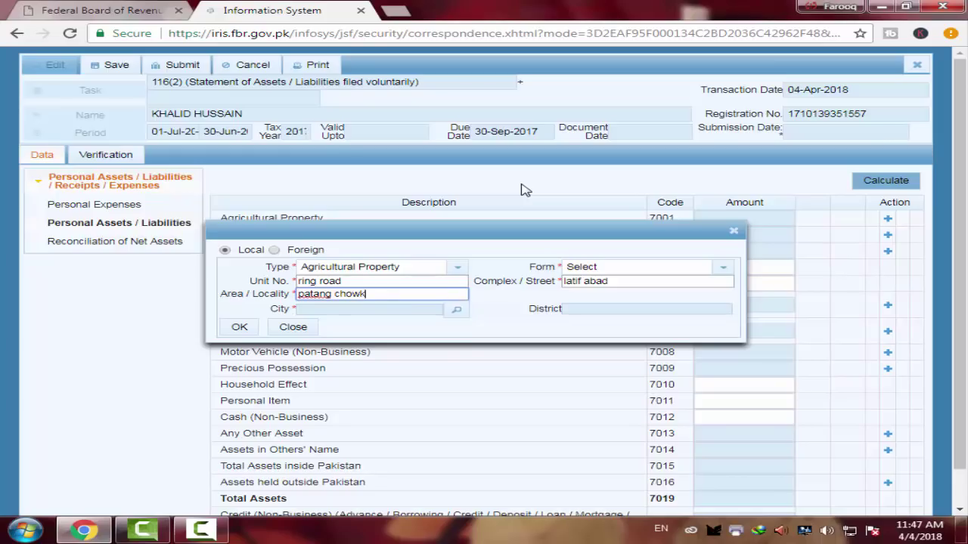
# Set the property's city to Peshawar and its form to Farm, then add it
pyautogui.click(456, 309)
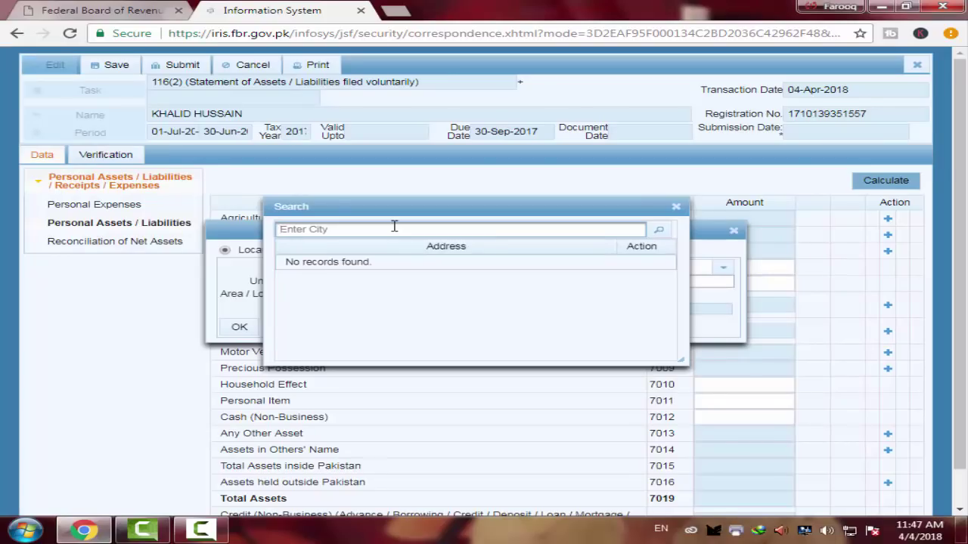
pyautogui.click(394, 229)
pyautogui.write('peshawar')
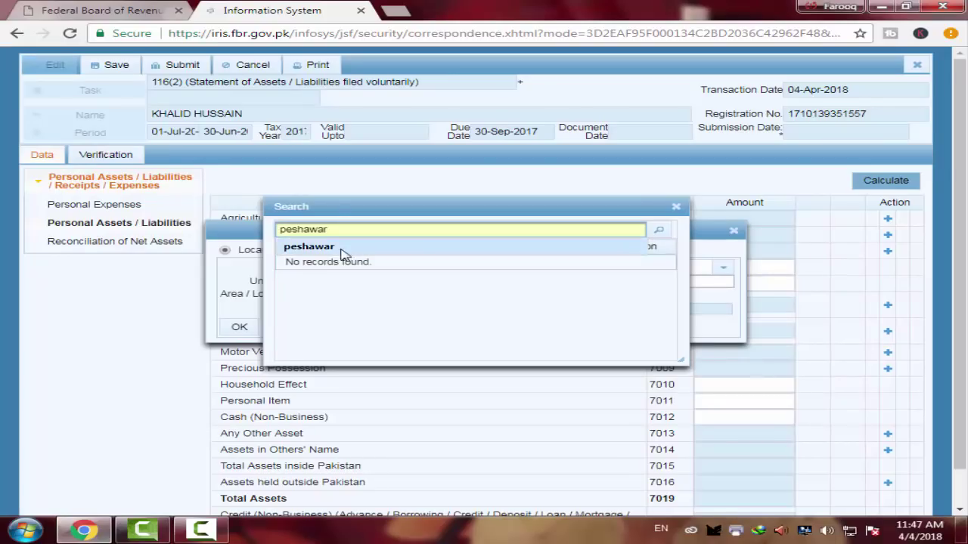
pyautogui.click(342, 249)
pyautogui.click(666, 236)
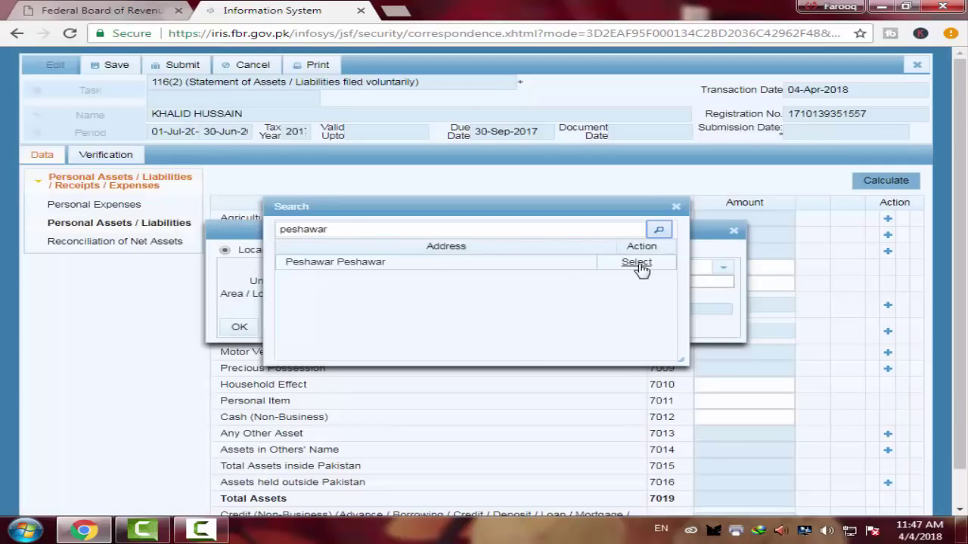
pyautogui.click(637, 263)
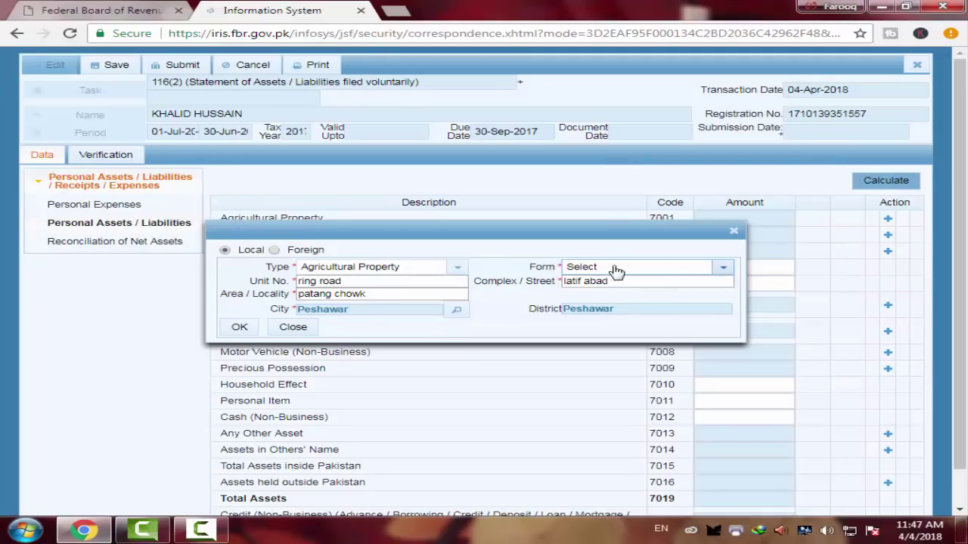
pyautogui.click(724, 267)
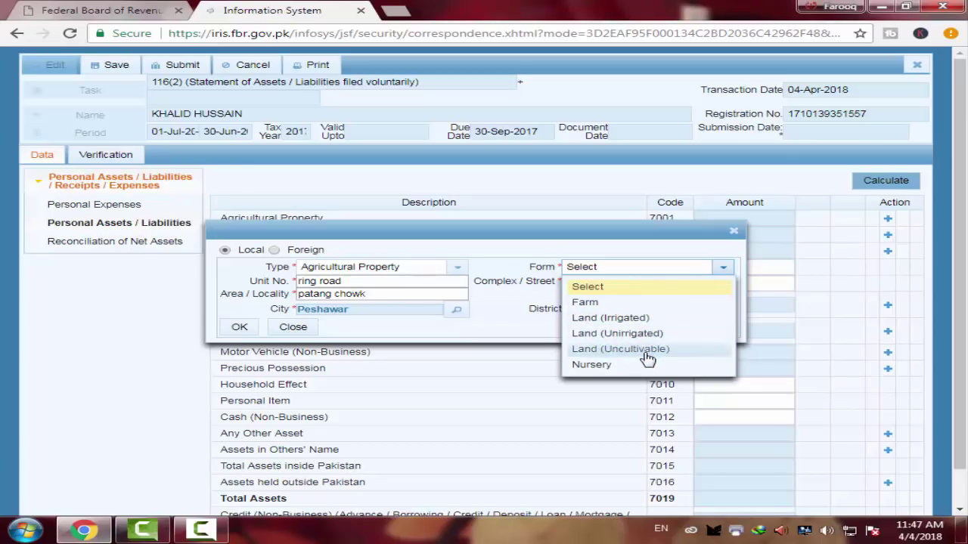
pyautogui.click(601, 304)
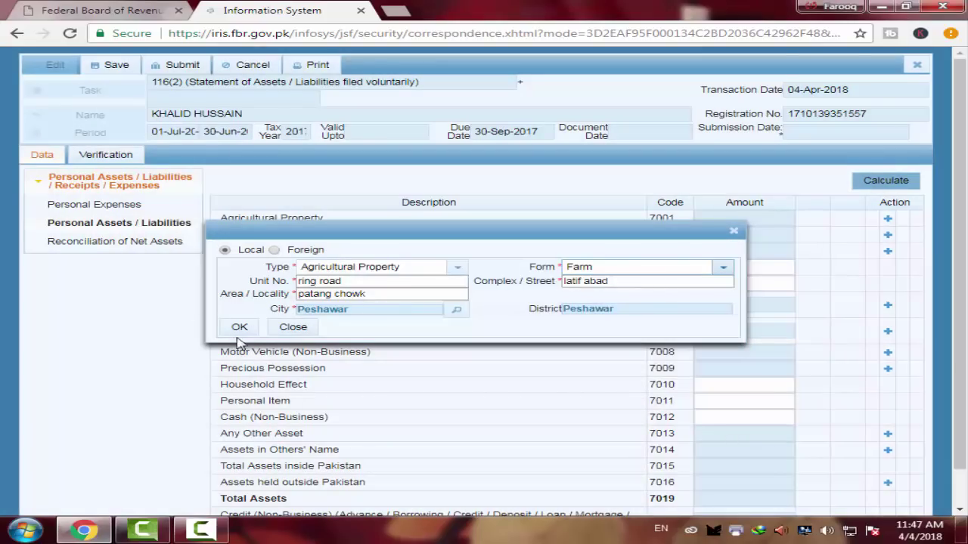
pyautogui.click(241, 330)
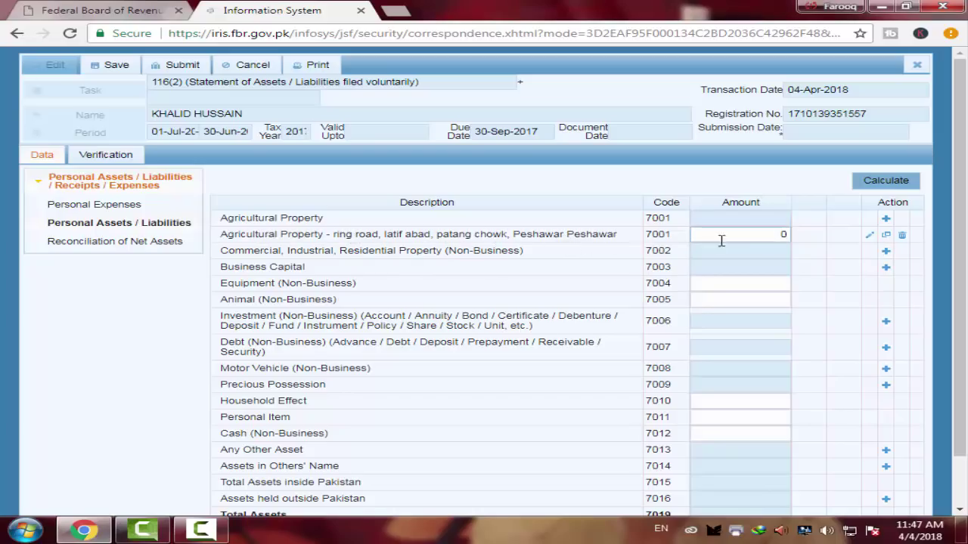
# Value the agricultural property at 500,000 and recalculate the totals
pyautogui.click(787, 235)
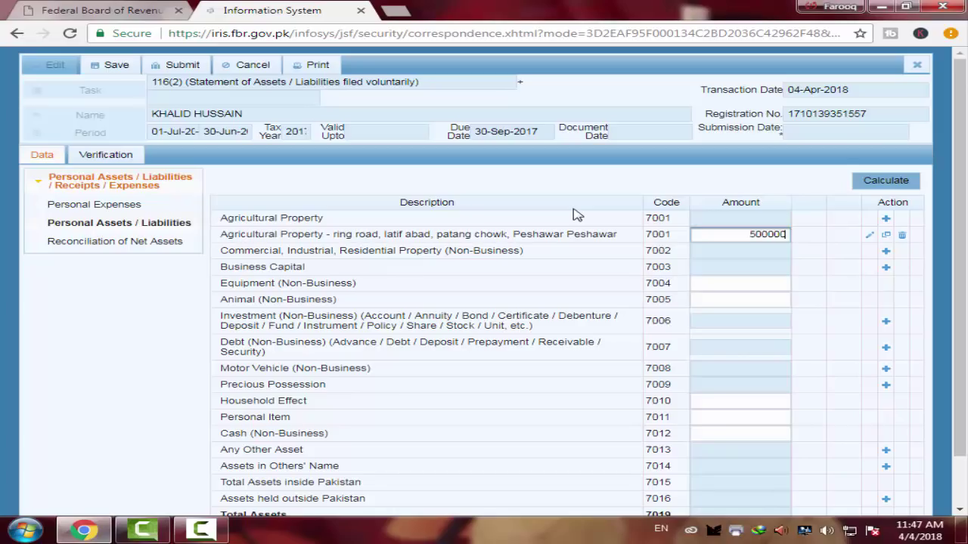
pyautogui.click(892, 181)
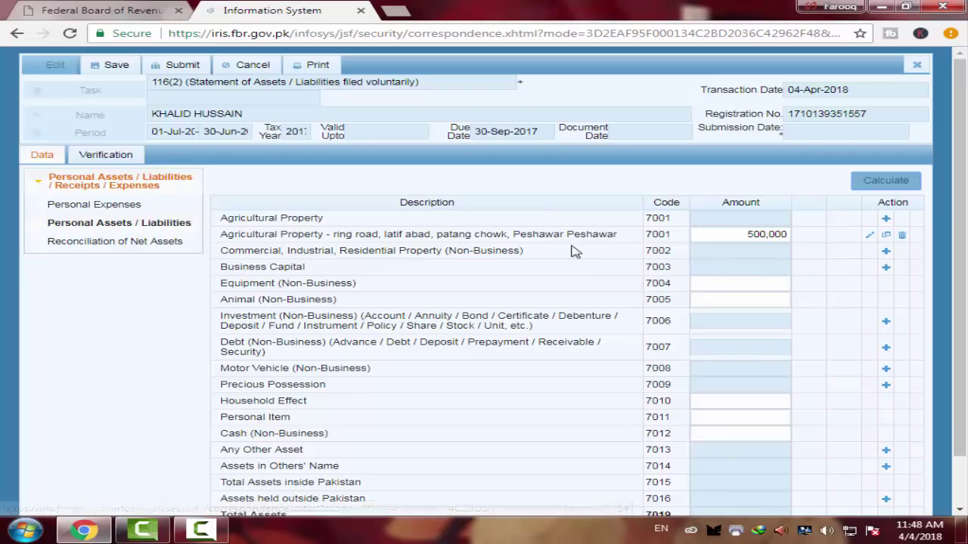
# Add a Residential Property entry under 7002 and fill in its unit, street and area
pyautogui.click(888, 254)
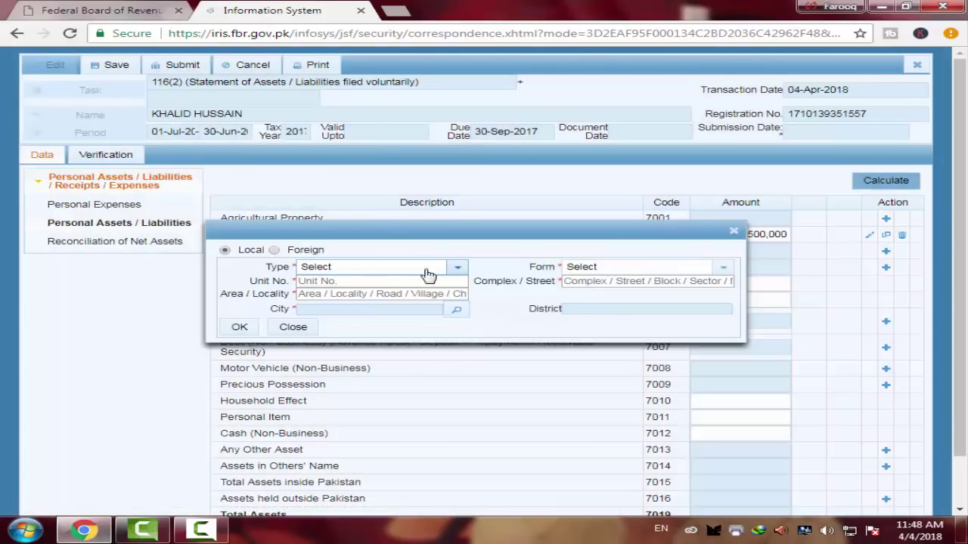
pyautogui.click(456, 268)
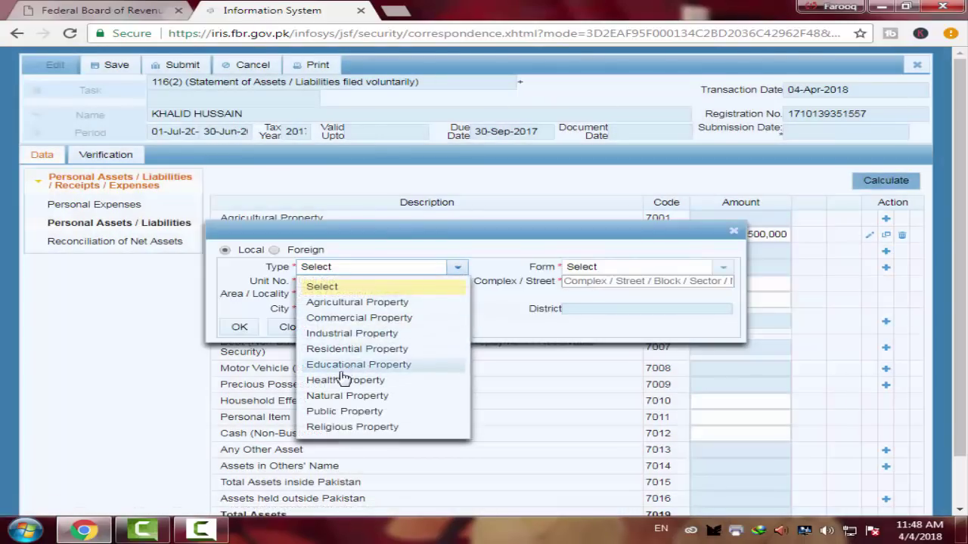
pyautogui.click(378, 349)
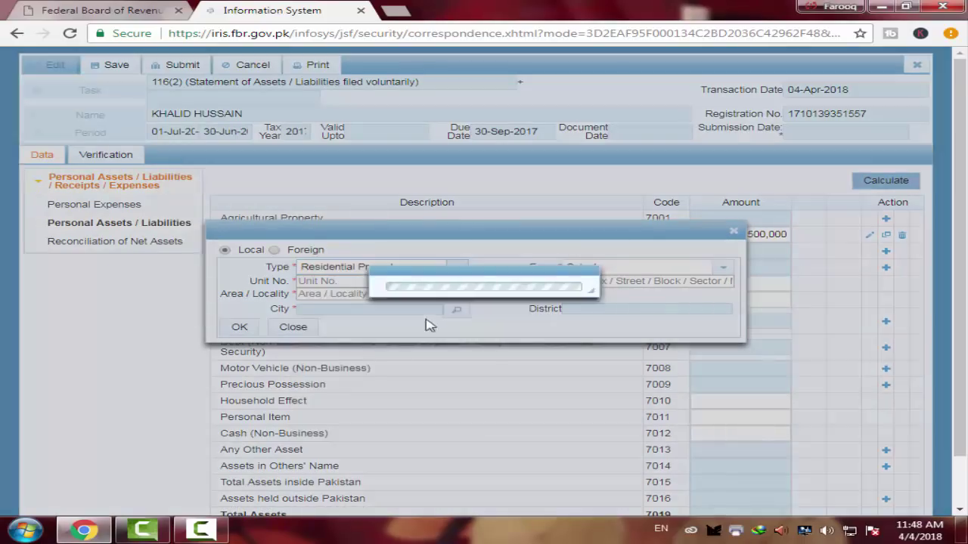
pyautogui.click(375, 285)
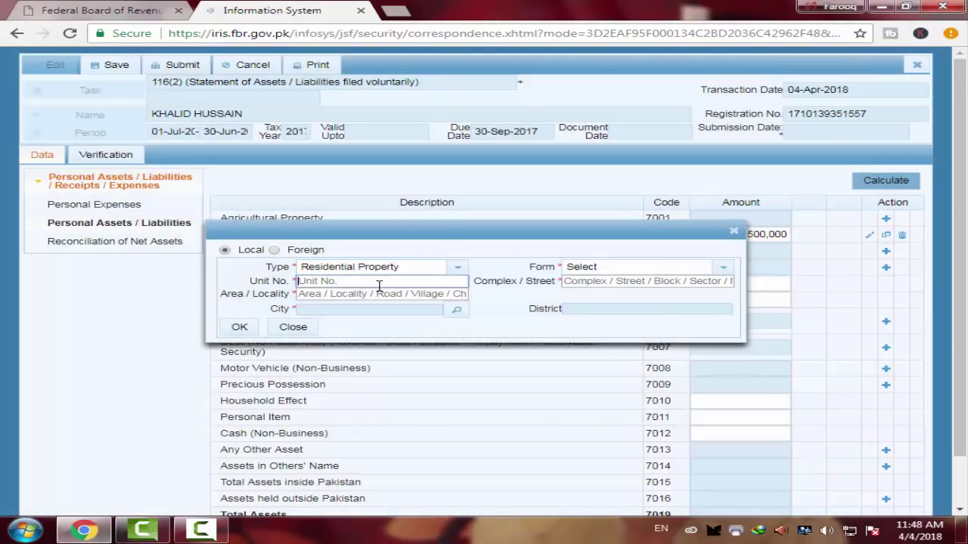
pyautogui.write('dkdfj')
pyautogui.click(593, 283)
pyautogui.write('dfdfdf')
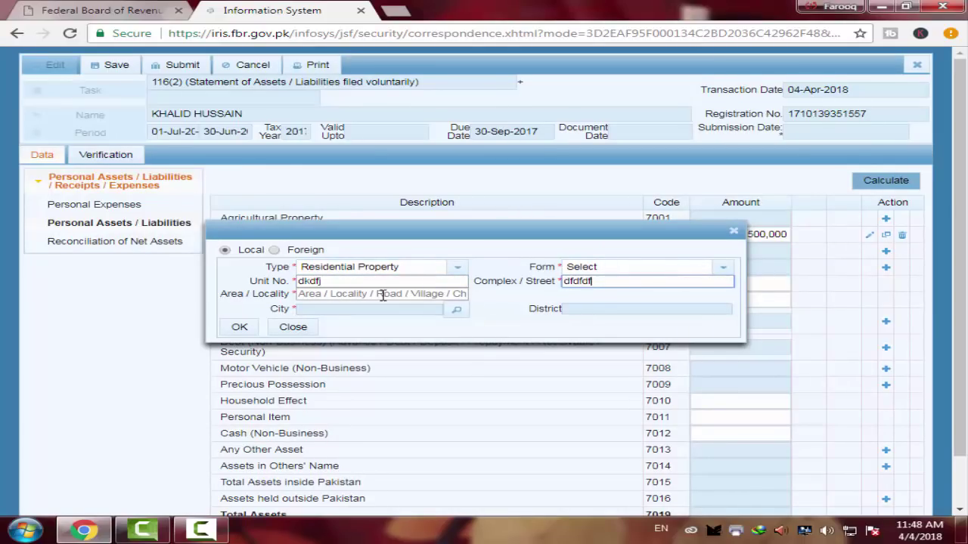
pyautogui.click(382, 295)
pyautogui.write('dfdfdf')
# Set the property's city to Peshawar and its form to Bungalow, then add it
pyautogui.click(456, 310)
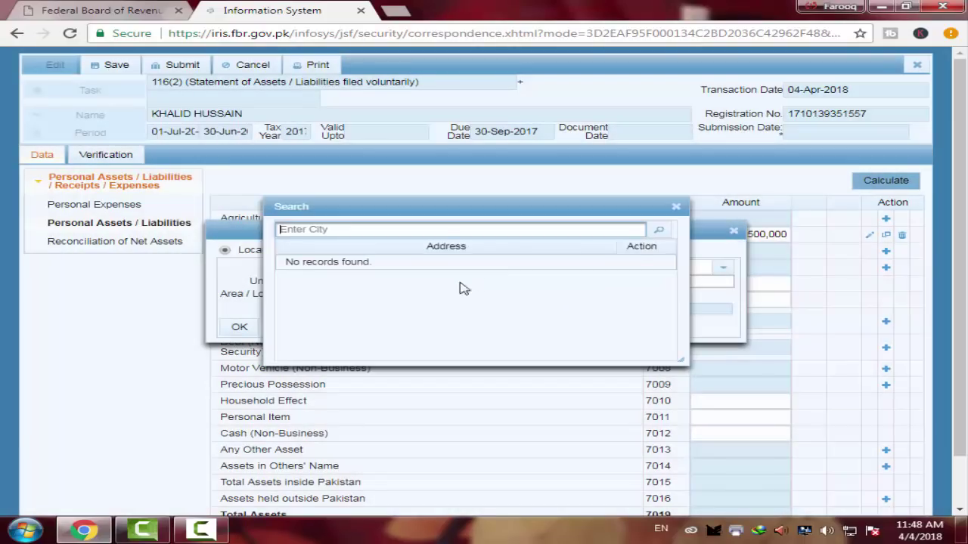
pyautogui.click(658, 229)
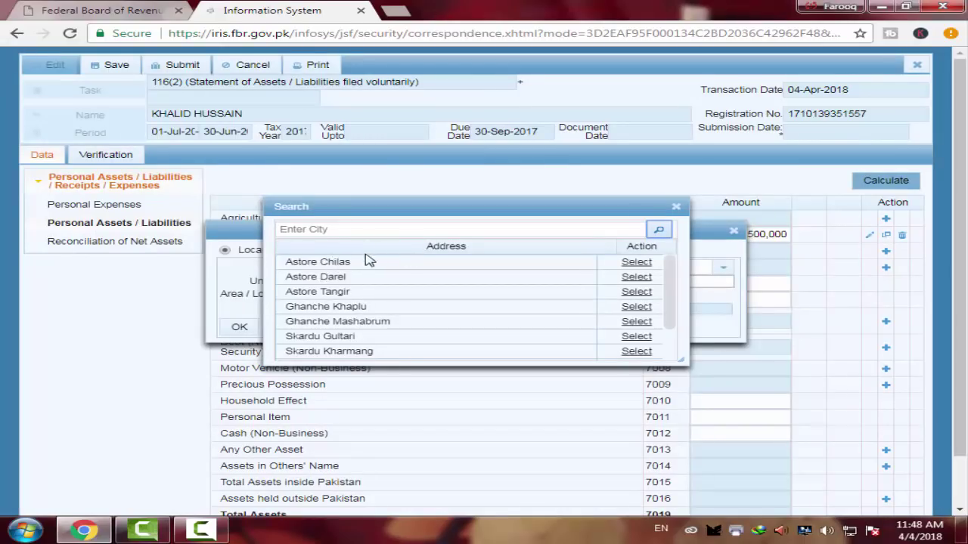
pyautogui.click(316, 231)
pyautogui.write('peshawar')
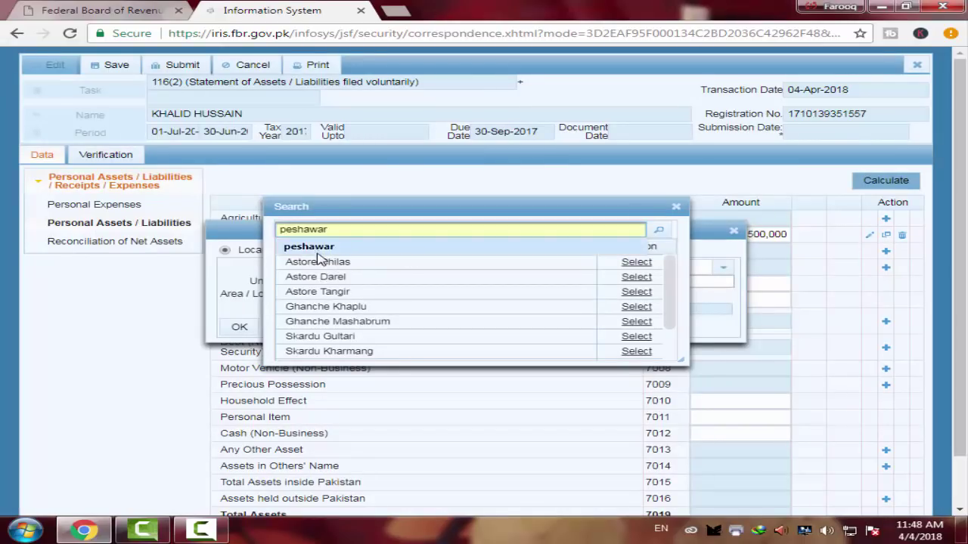
pyautogui.click(317, 245)
pyautogui.click(659, 231)
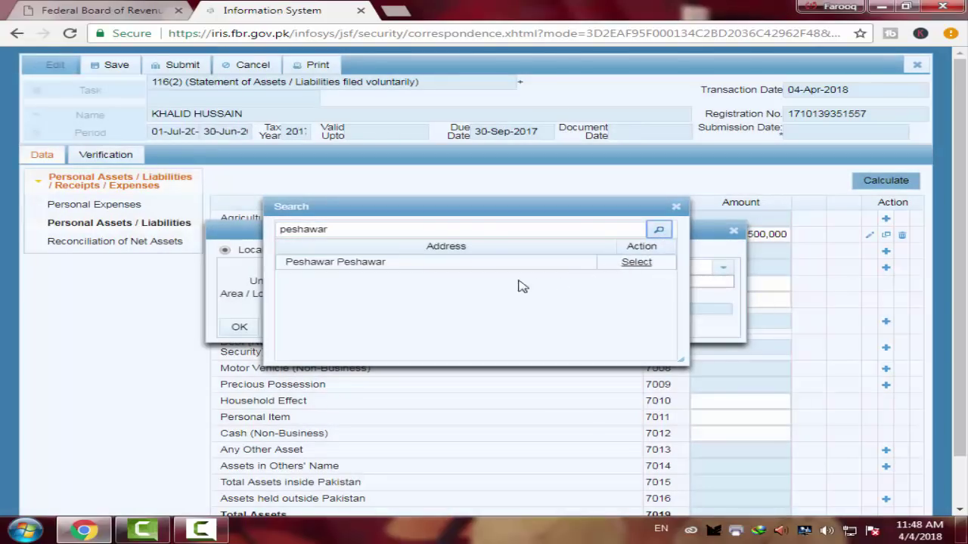
pyautogui.click(638, 263)
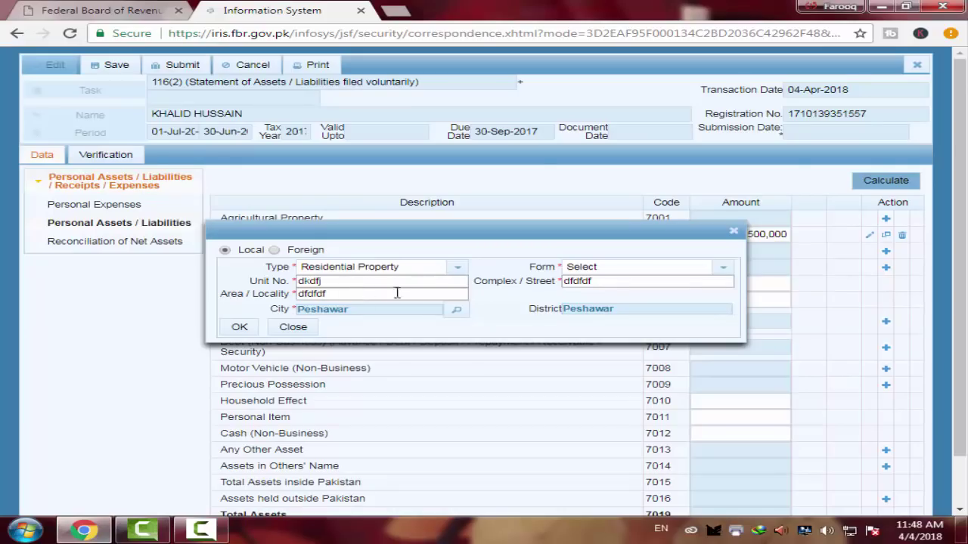
pyautogui.click(725, 269)
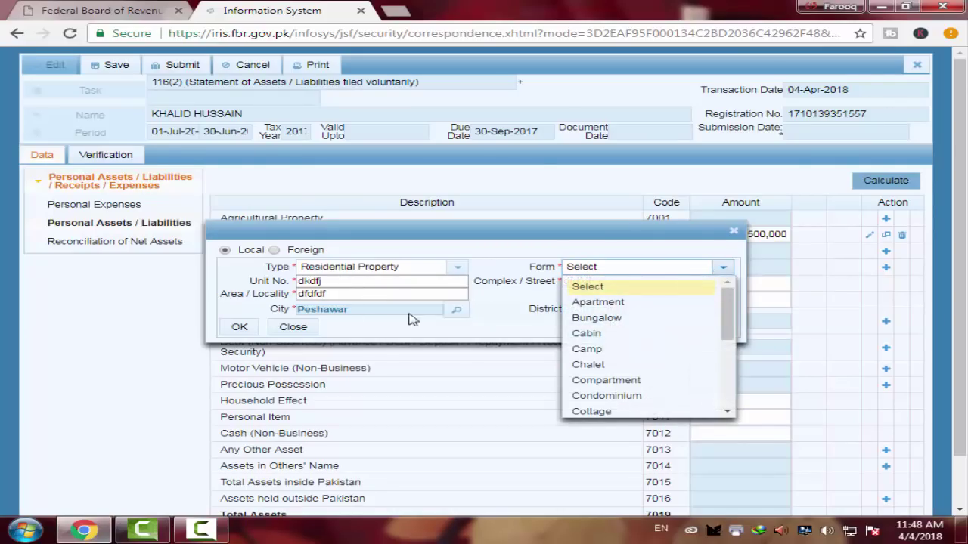
pyautogui.click(605, 318)
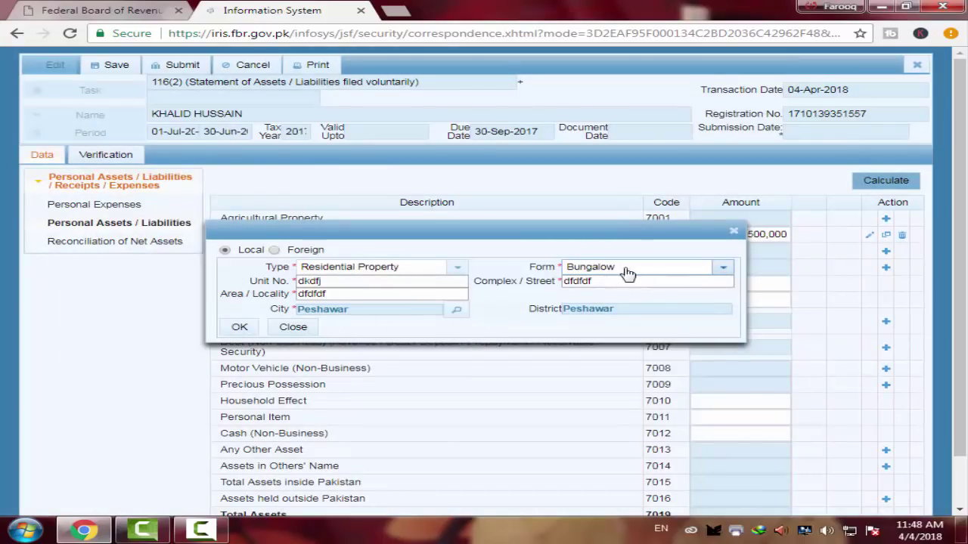
pyautogui.click(248, 331)
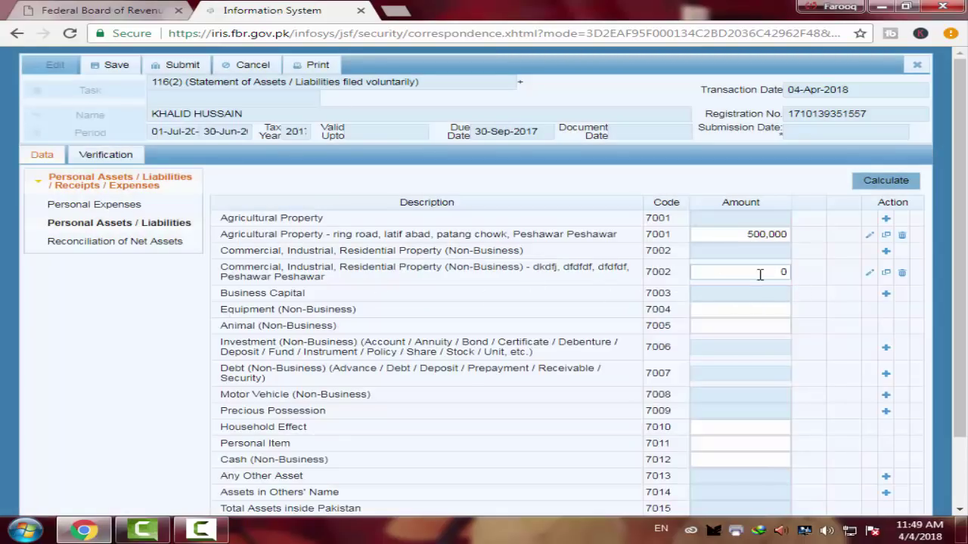
# Set the Peshawar bungalow under 7002 to 600,000, recalculate, and start a Business Capital entry
pyautogui.click(788, 272)
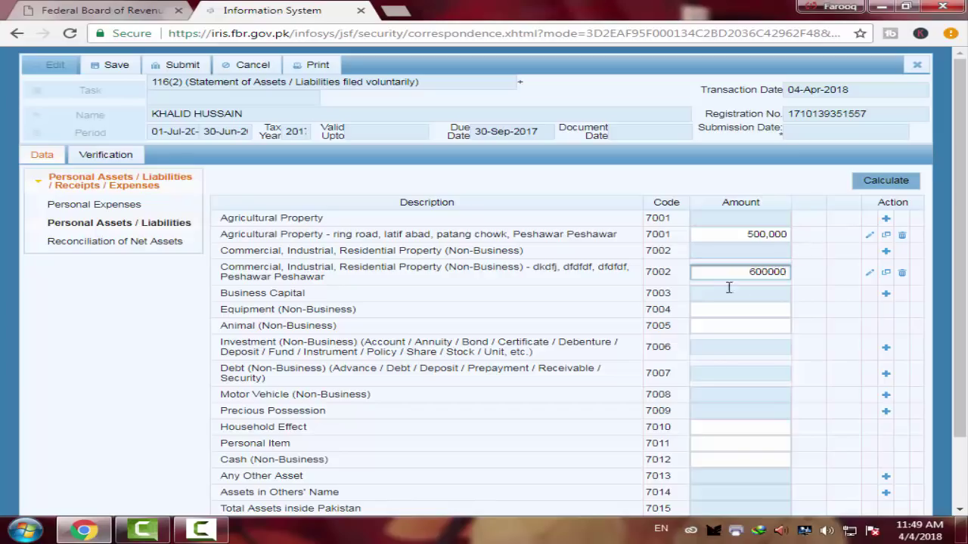
pyautogui.click(885, 183)
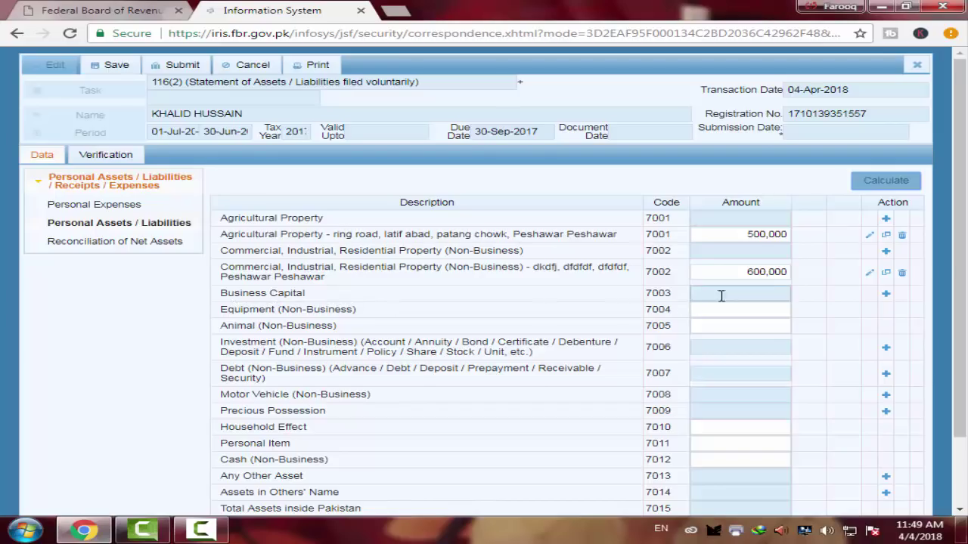
pyautogui.click(886, 293)
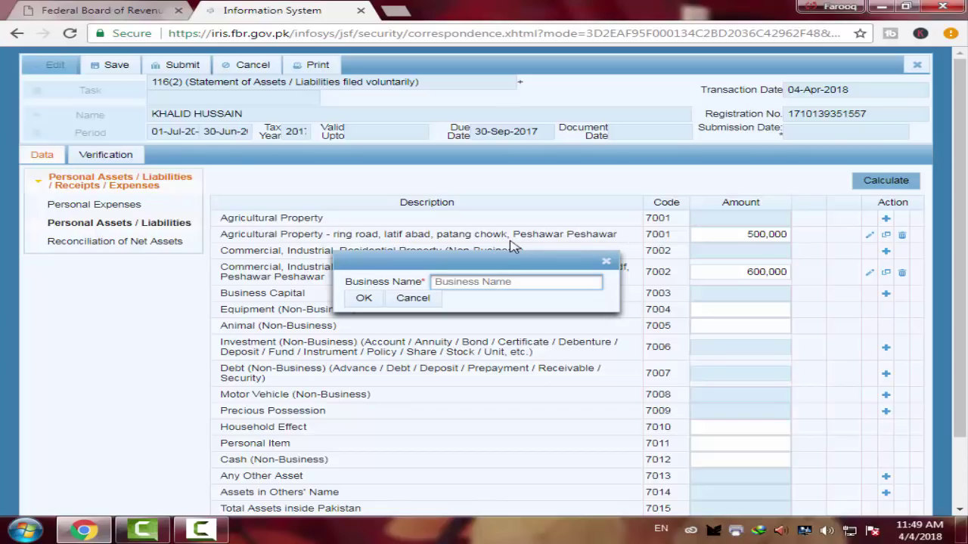
# Add Business Capital 'ali & sons' under 7003 with an amount of 100,000, then recalculate
pyautogui.write('ali')
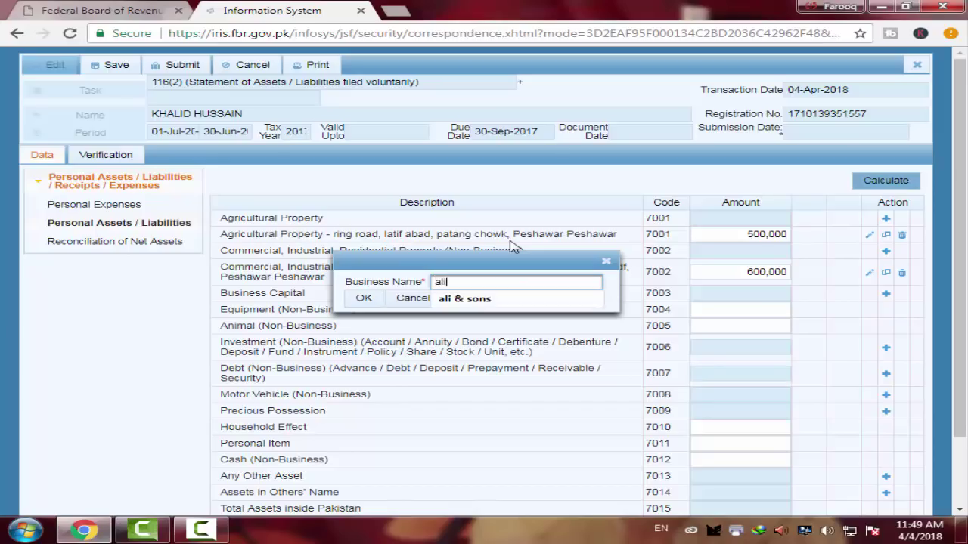
pyautogui.click(465, 299)
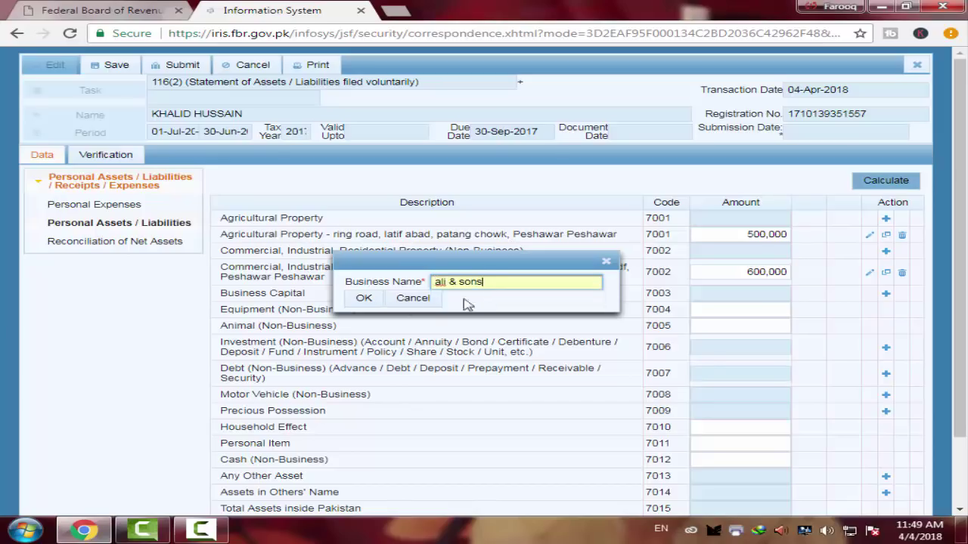
pyautogui.click(362, 299)
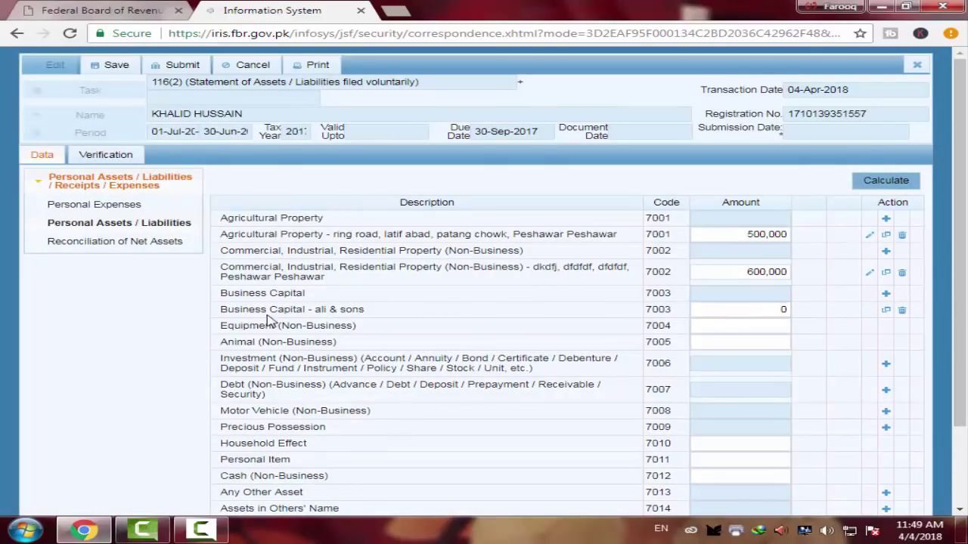
pyautogui.click(786, 310)
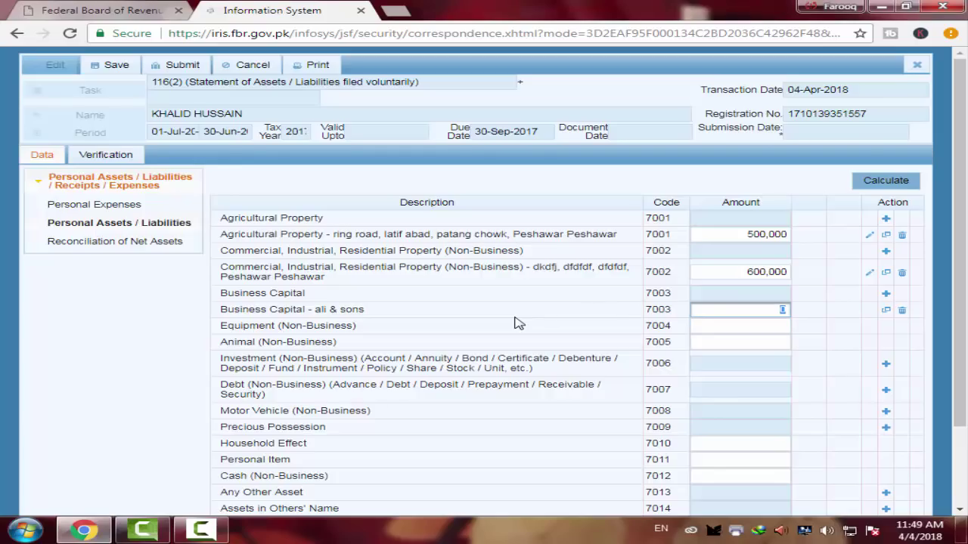
pyautogui.write('100000')
pyautogui.click(900, 180)
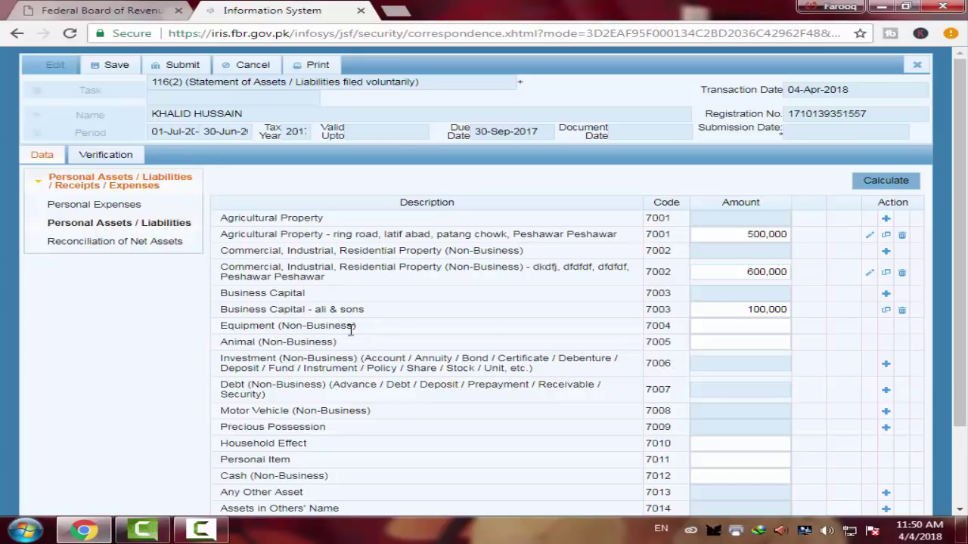
# Enter 40,000 for Equipment (7004) and 50,000 for Animal (7005), recalculating after each
pyautogui.click(714, 327)
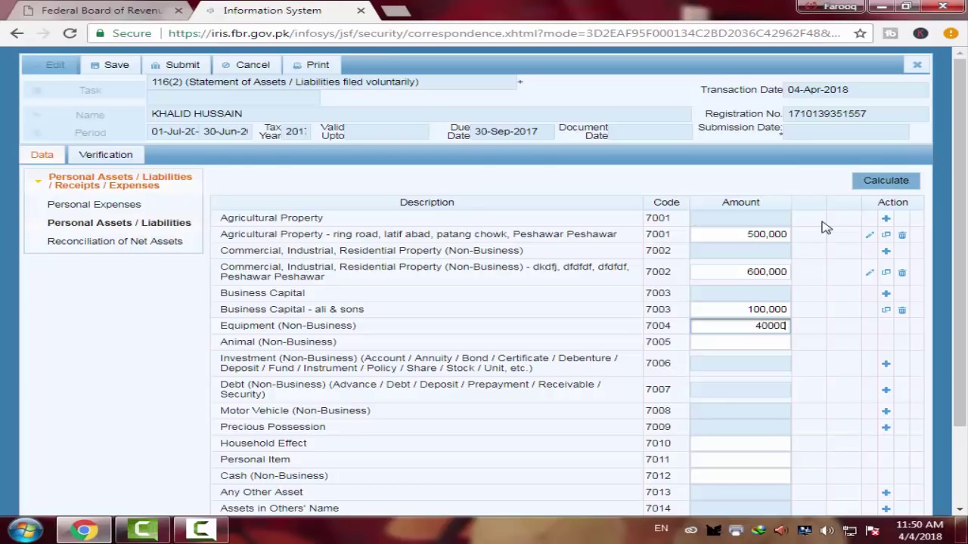
pyautogui.click(894, 181)
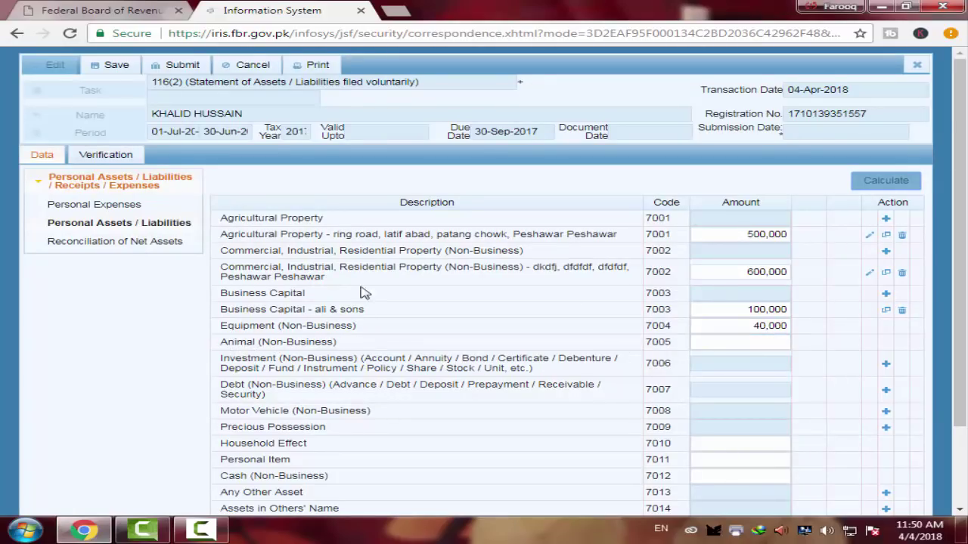
pyautogui.scroll(-2, 361, 293)
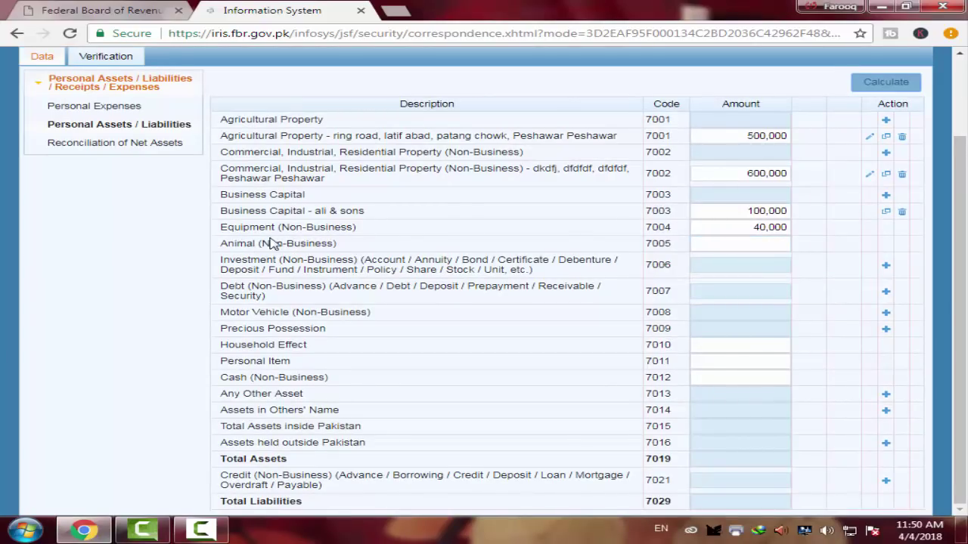
pyautogui.click(739, 242)
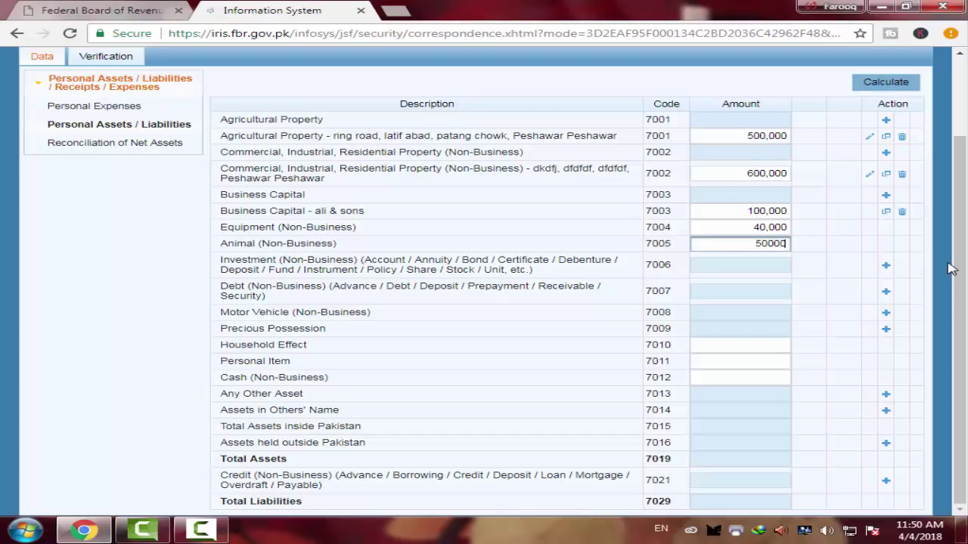
pyautogui.click(885, 81)
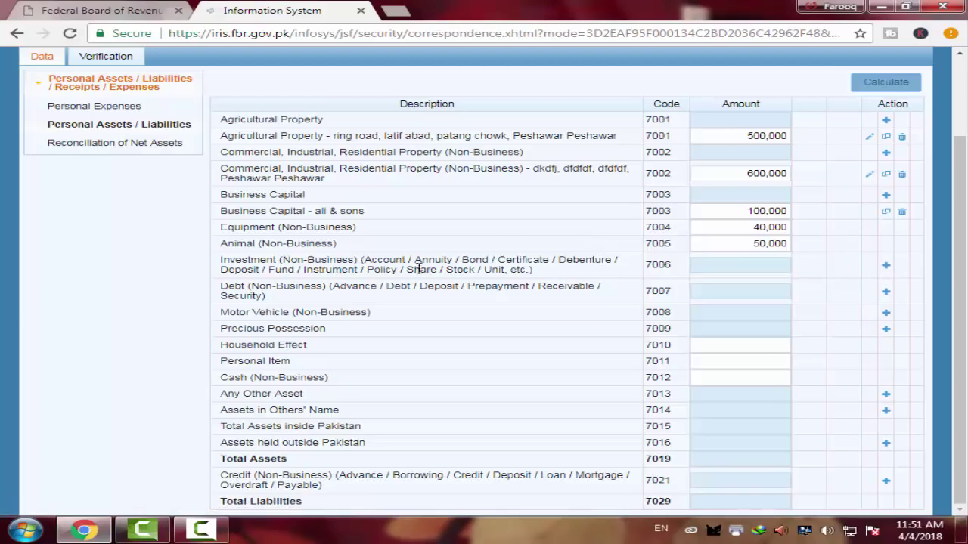
# Start a new Investment entry with type Account and form Current Account
pyautogui.click(885, 265)
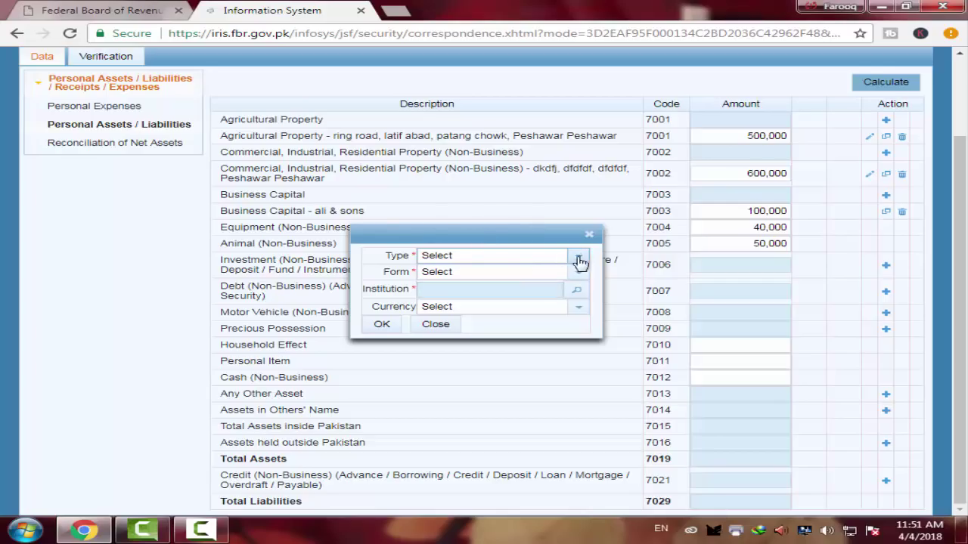
pyautogui.click(579, 257)
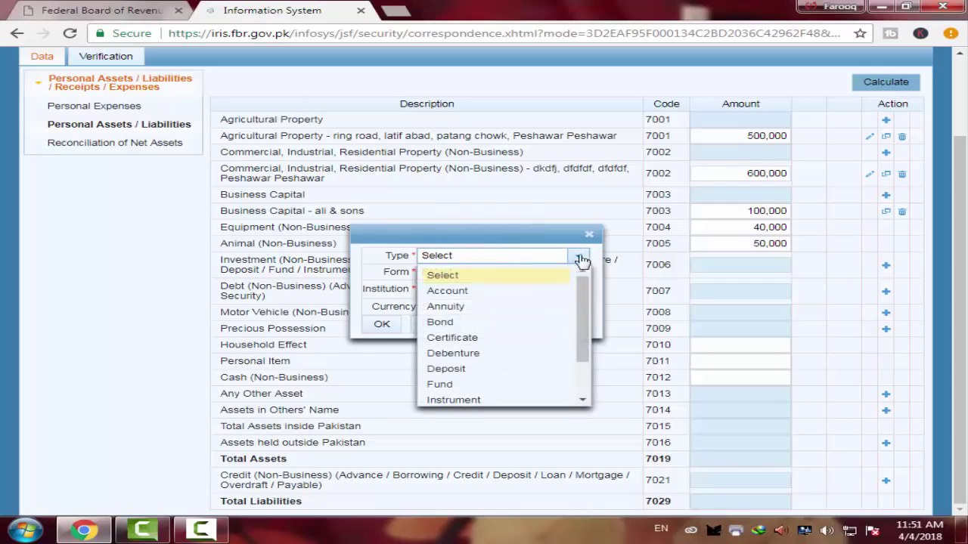
pyautogui.click(455, 293)
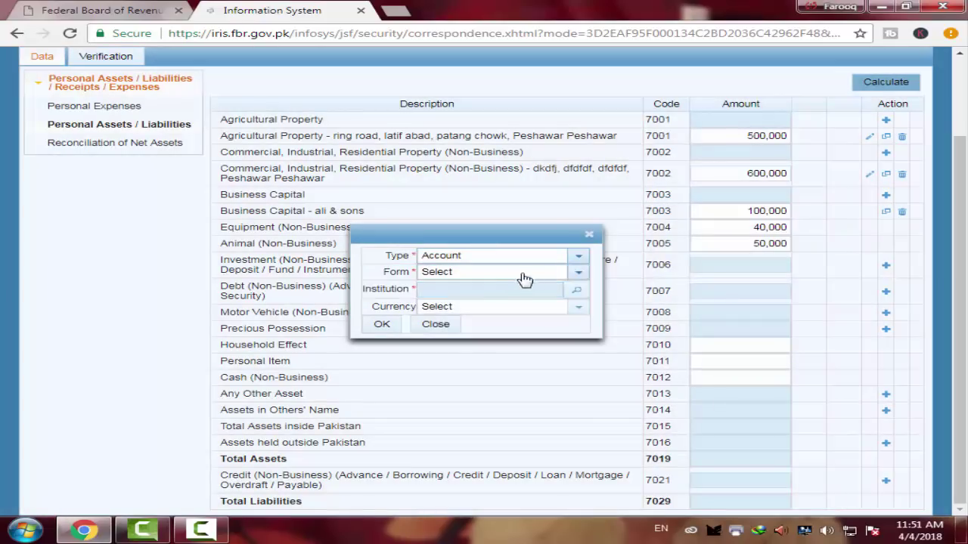
pyautogui.click(579, 274)
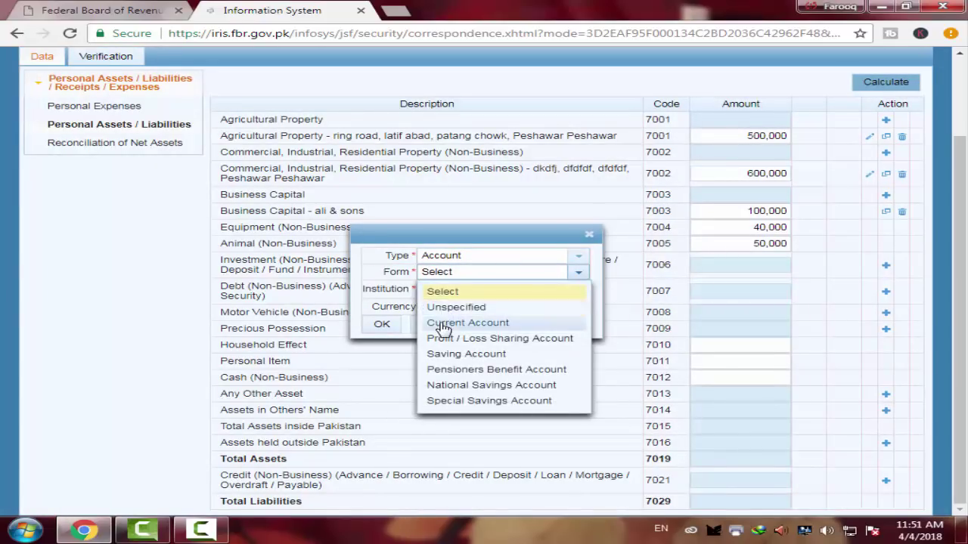
pyautogui.click(448, 325)
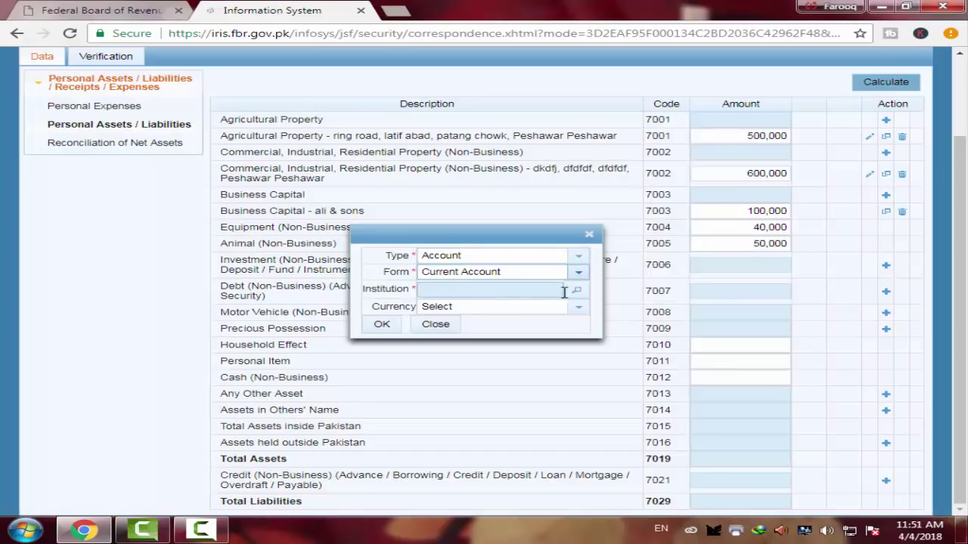
# Search institutions for 'abl gt road' and select the first Allied Bank GT Road branch
pyautogui.click(570, 291)
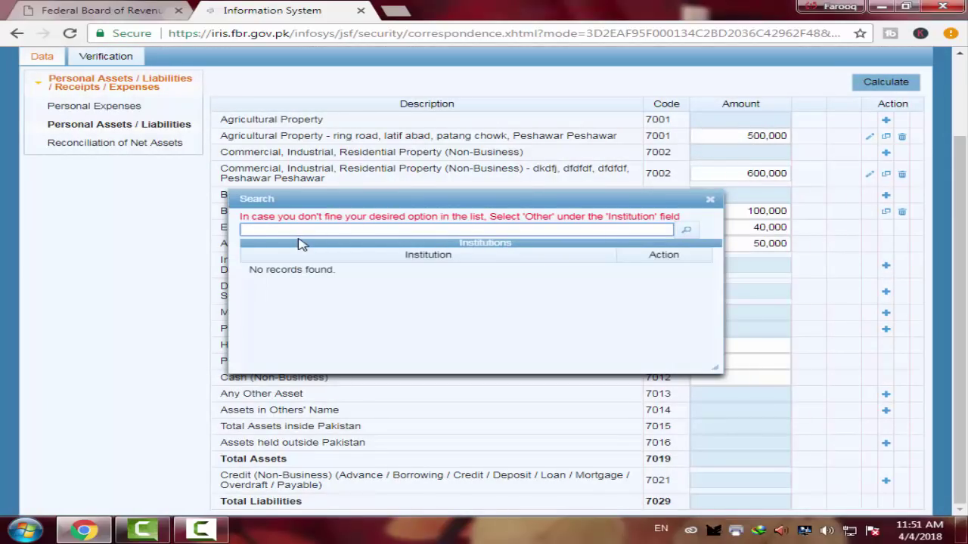
pyautogui.write('ab')
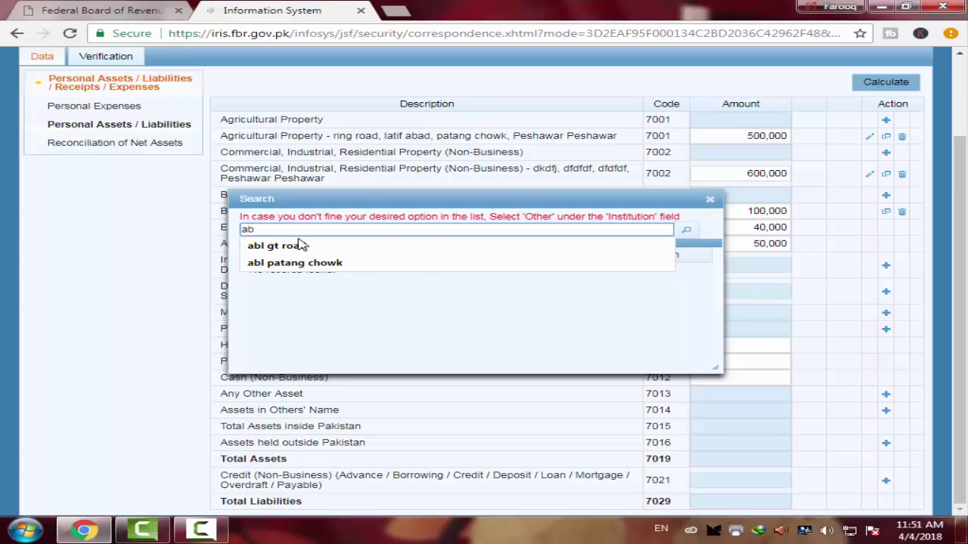
pyautogui.click(299, 245)
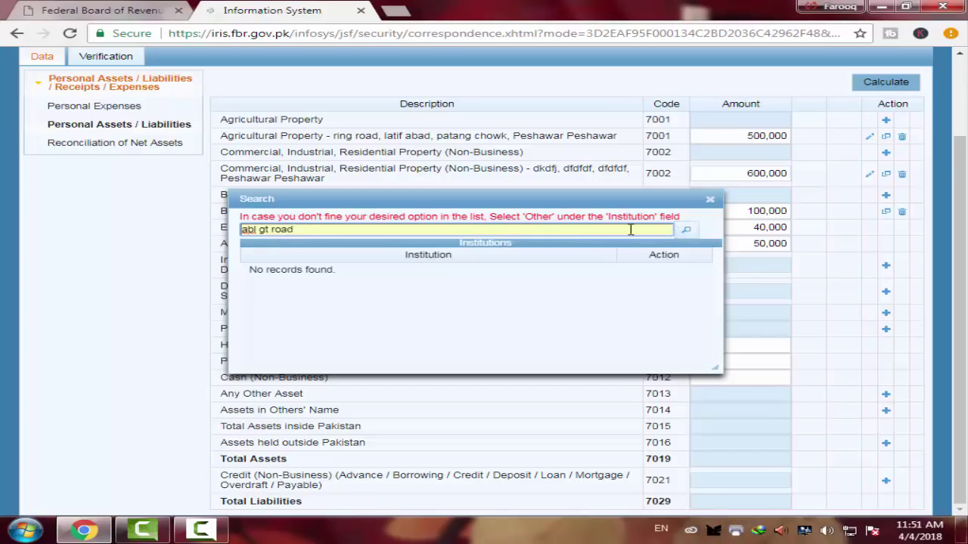
pyautogui.click(688, 232)
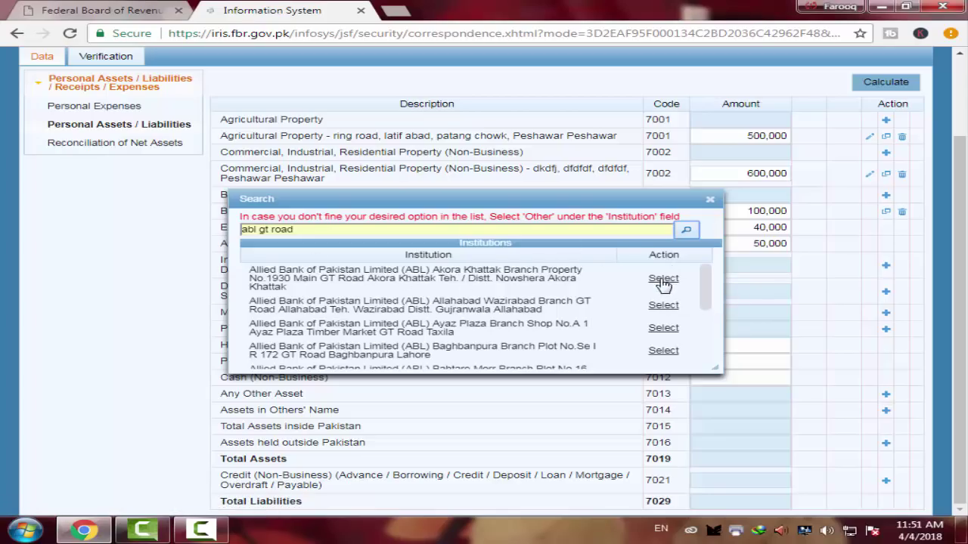
pyautogui.click(663, 279)
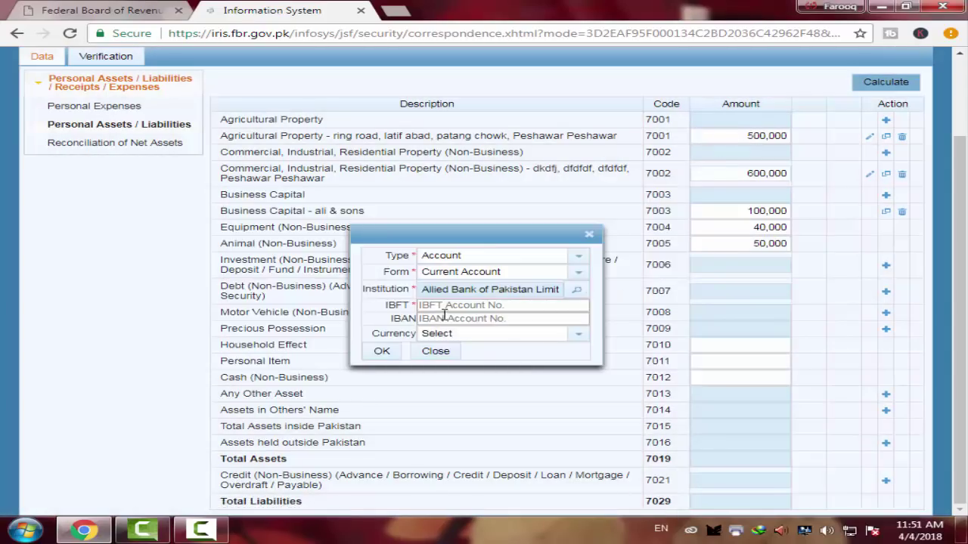
# Enter the IBFT account number, reuse it as the IBAN, set currency to PKR Rs, and save
pyautogui.click(480, 304)
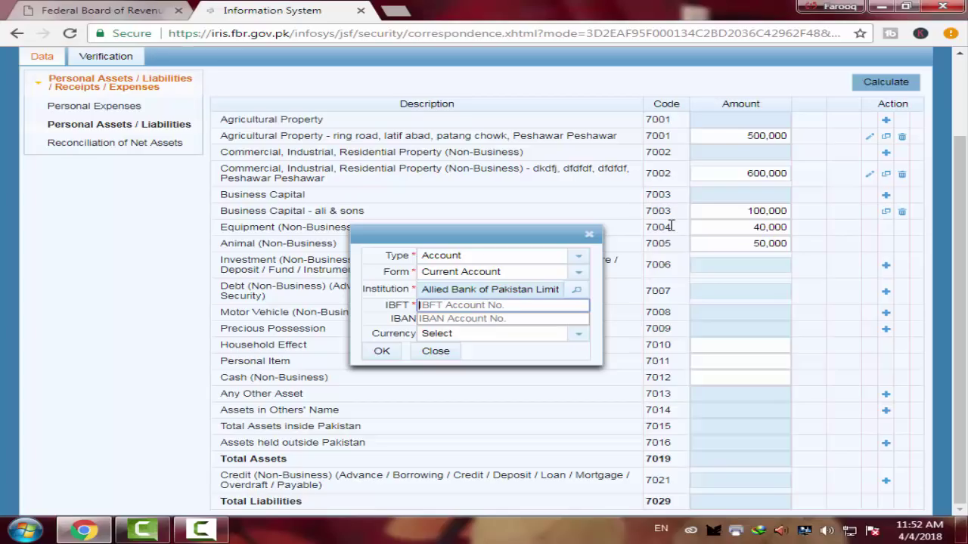
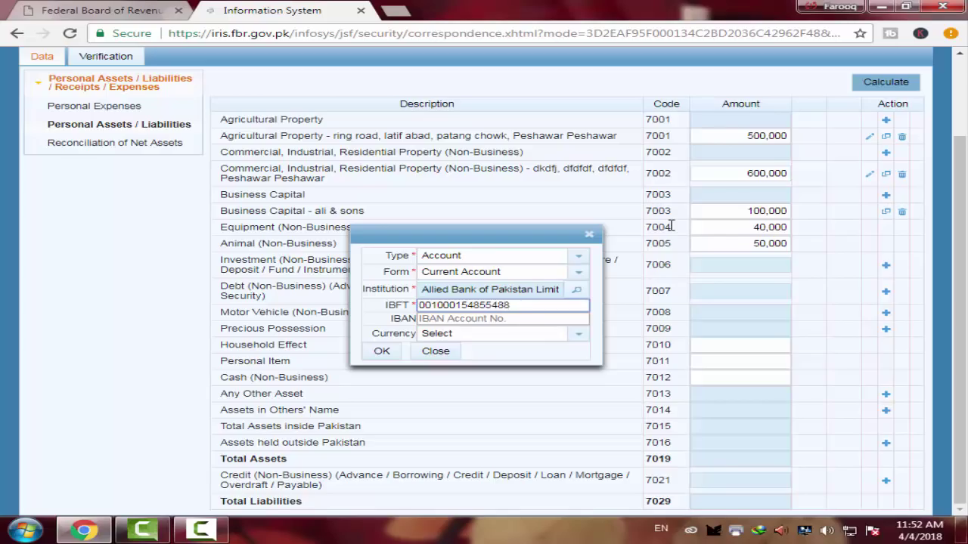
pyautogui.click(438, 319)
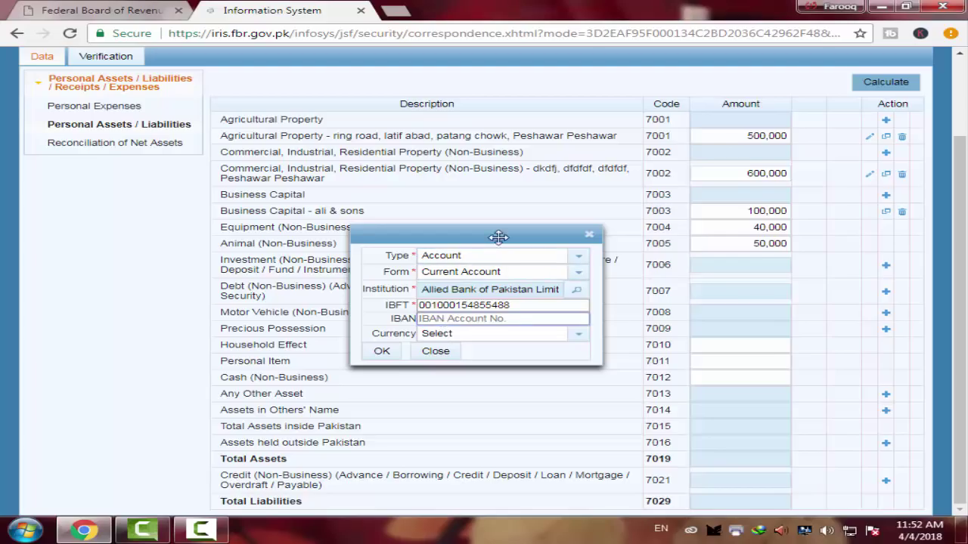
pyautogui.moveTo(511, 306); pyautogui.dragTo(432, 309)
pyautogui.hotkey('ctrl', 'c')
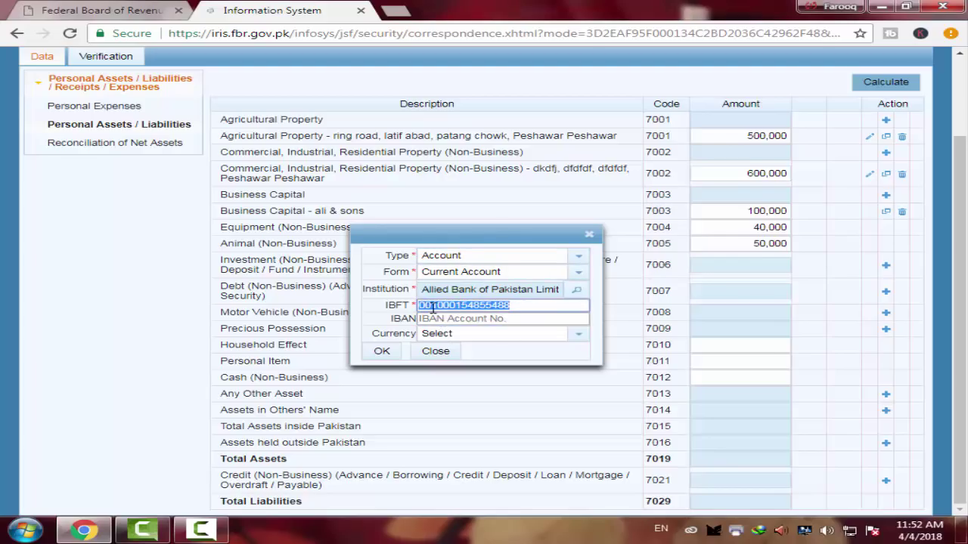
pyautogui.click(452, 321)
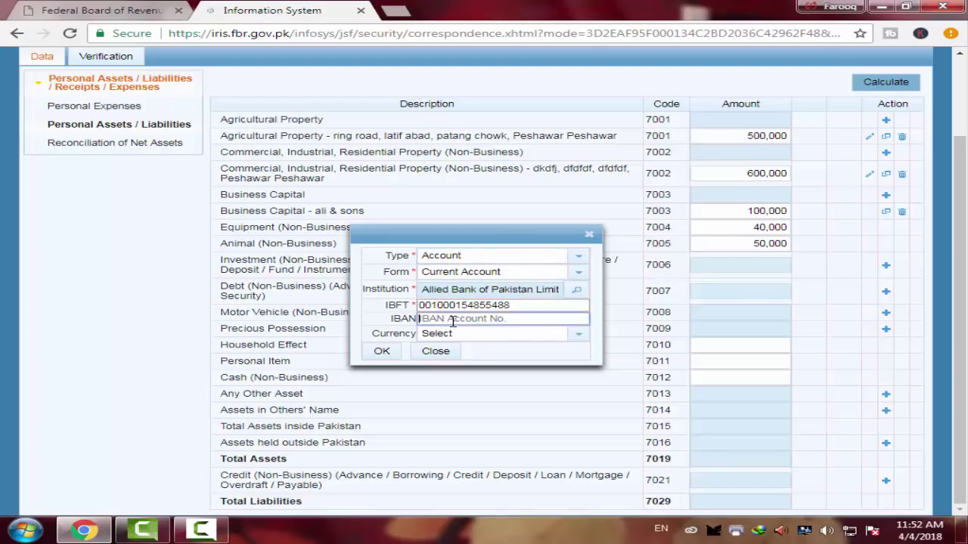
pyautogui.hotkey('ctrl', 'v')
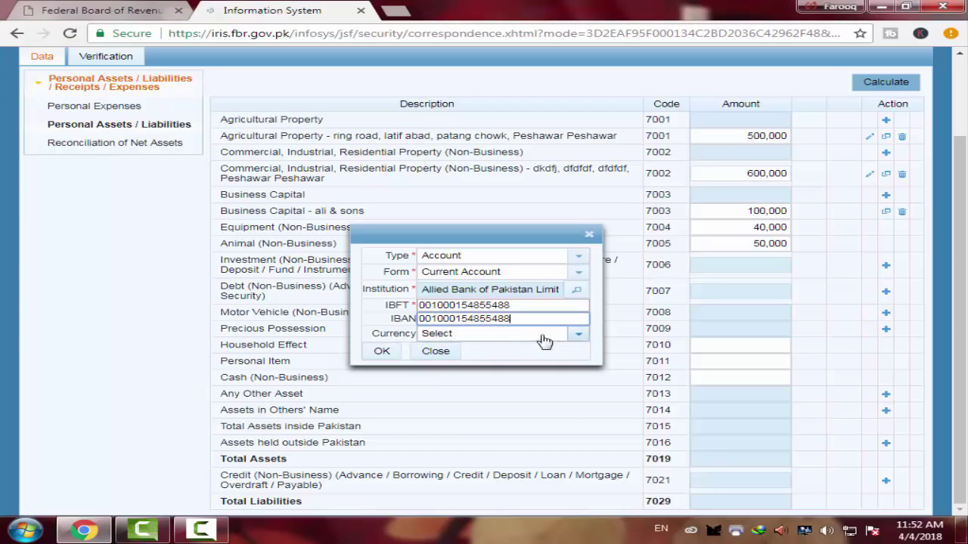
pyautogui.click(578, 337)
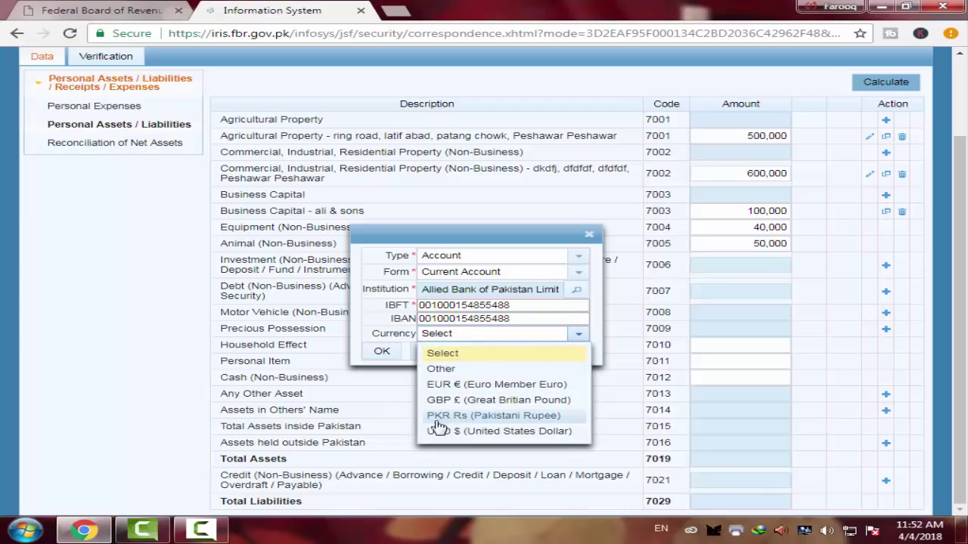
pyautogui.click(520, 423)
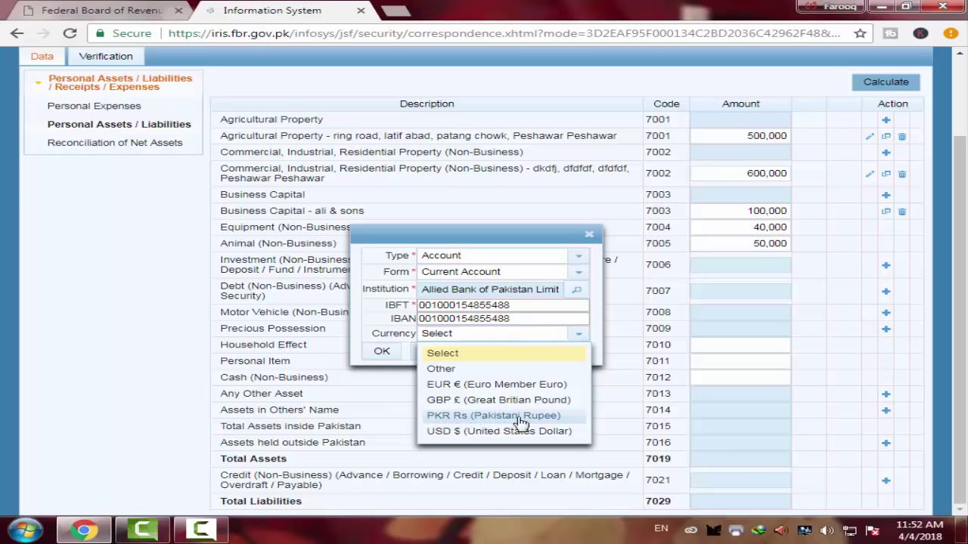
pyautogui.click(375, 352)
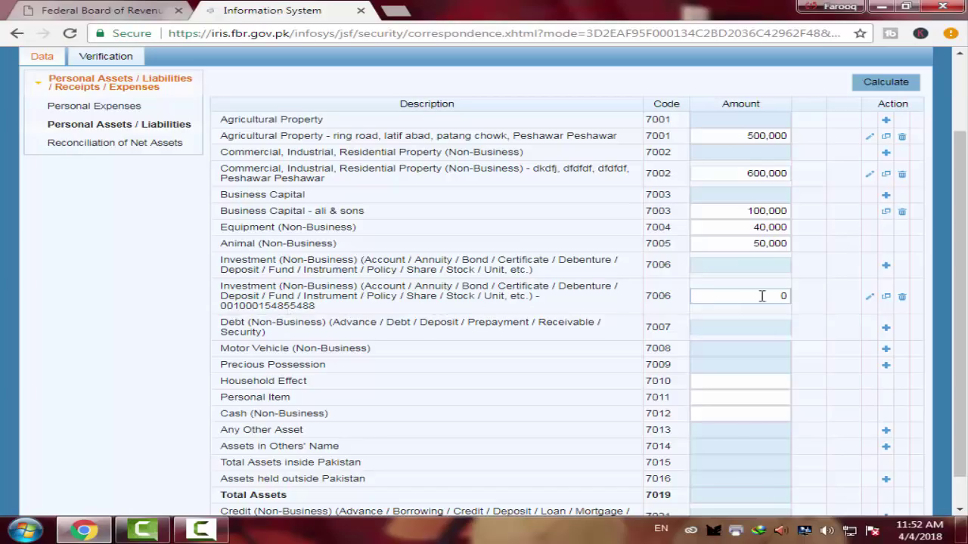
# Replace the Allied Bank account's 0 amount with 50,000 and recalculate the totals
pyautogui.moveTo(788, 296); pyautogui.dragTo(755, 295)
pyautogui.click(879, 88)
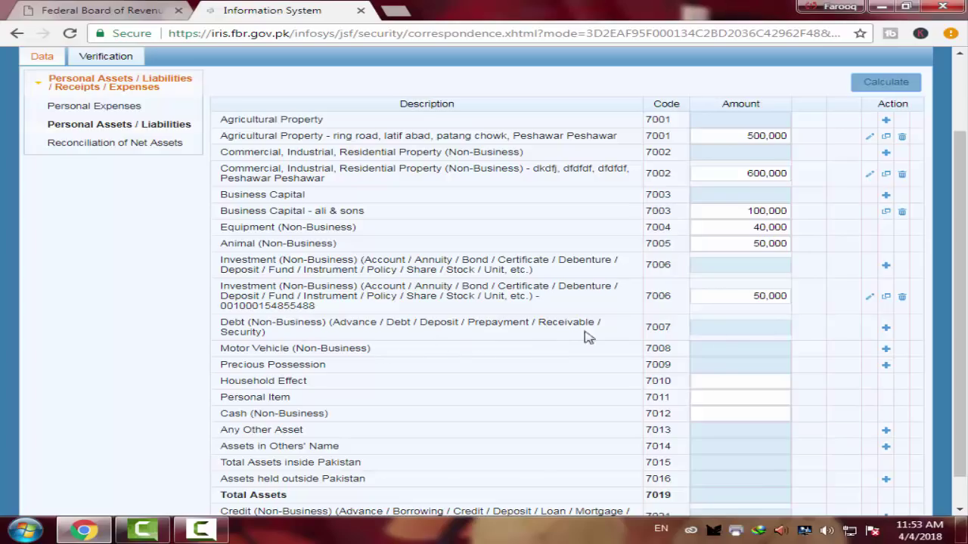
pyautogui.click(886, 329)
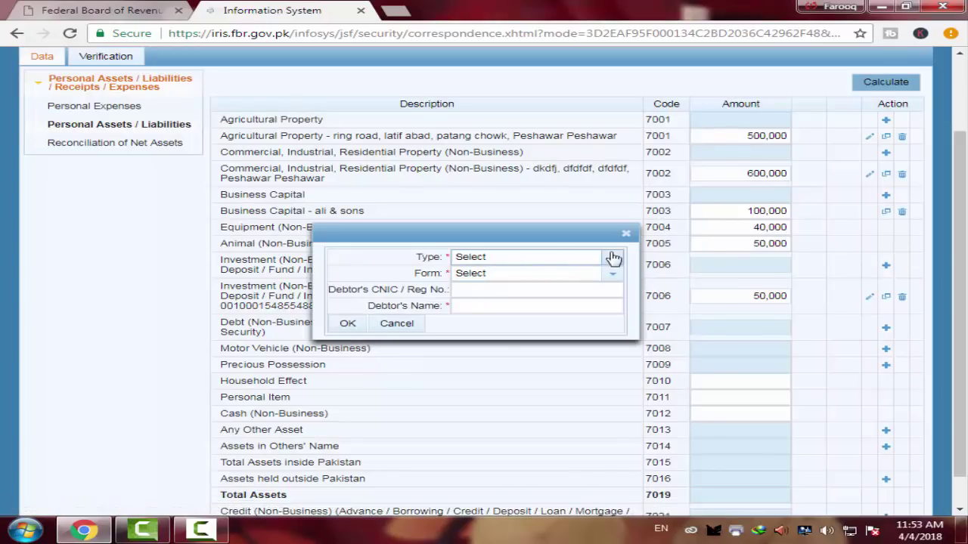
pyautogui.click(613, 258)
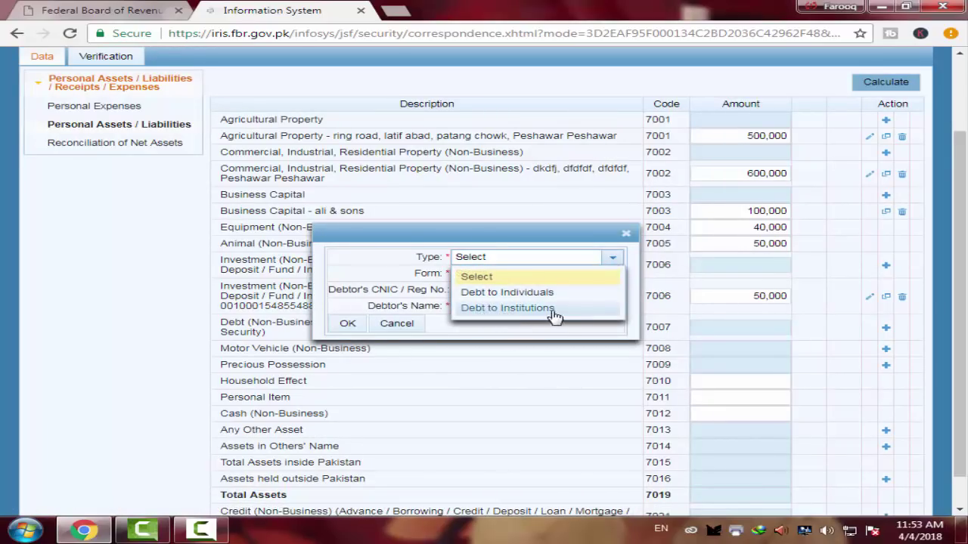
pyautogui.click(628, 236)
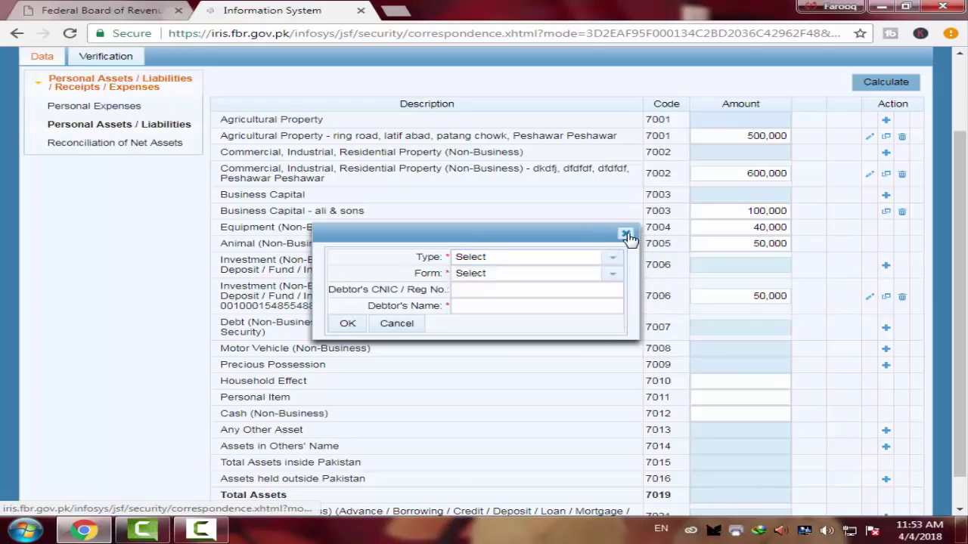
pyautogui.click(627, 236)
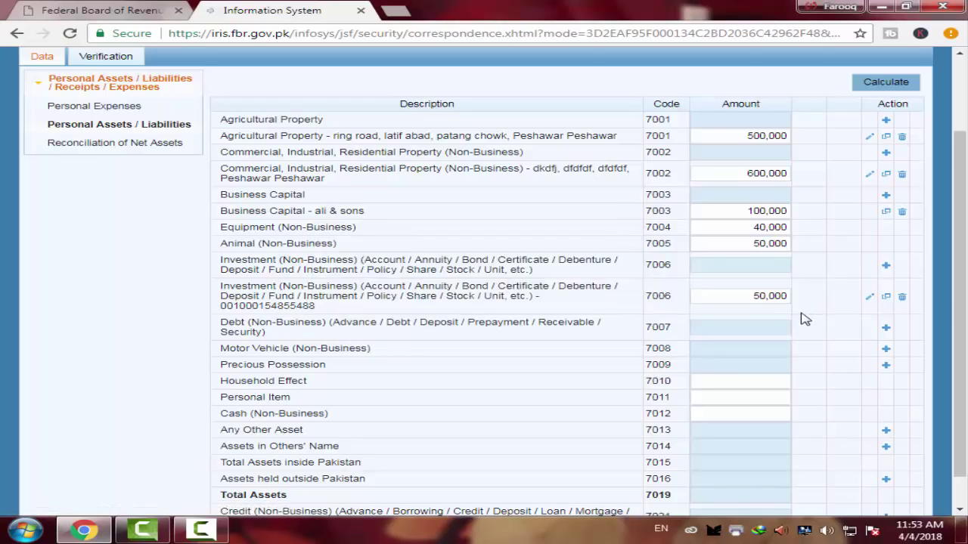
pyautogui.click(761, 328)
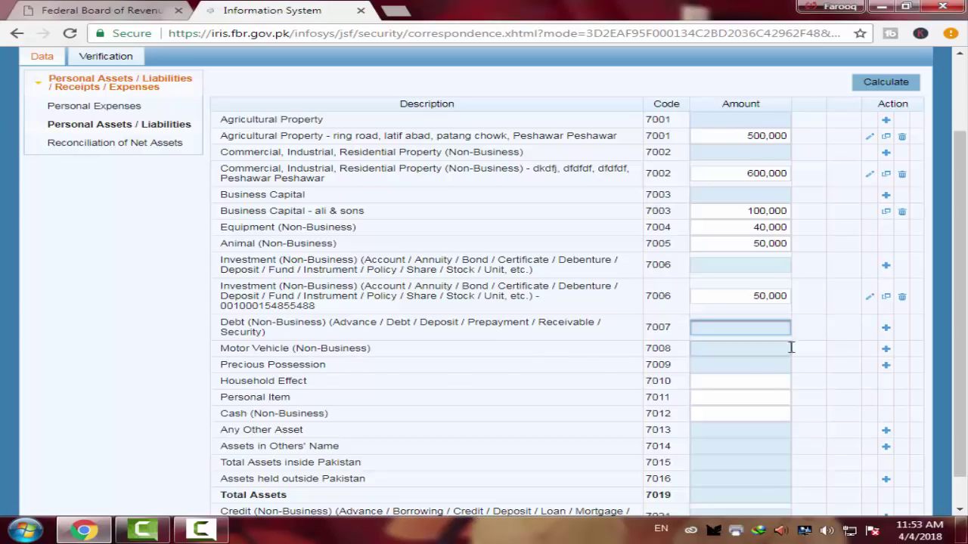
pyautogui.click(887, 353)
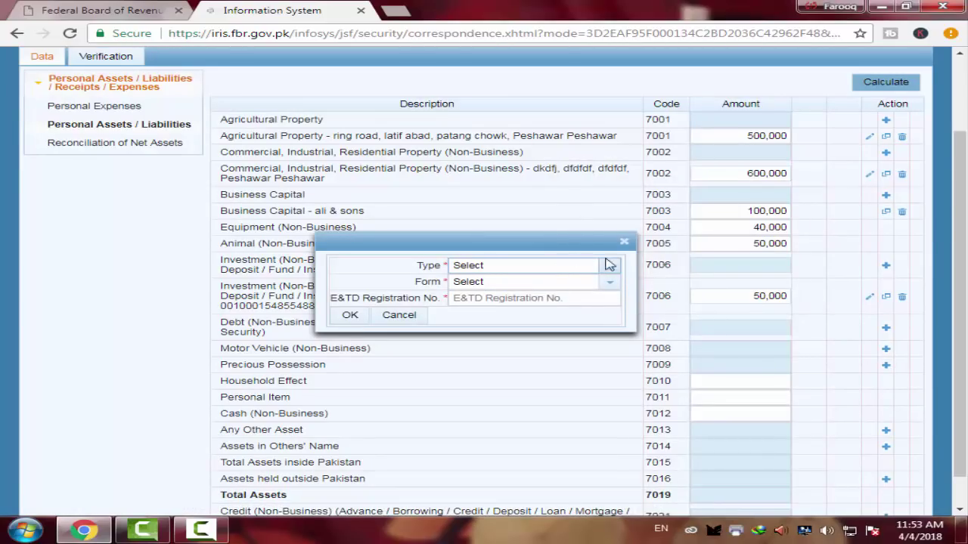
# Add a Goods Transport Vehicle (Truck) with its registration number under 7008, valued at 20,000
pyautogui.click(613, 267)
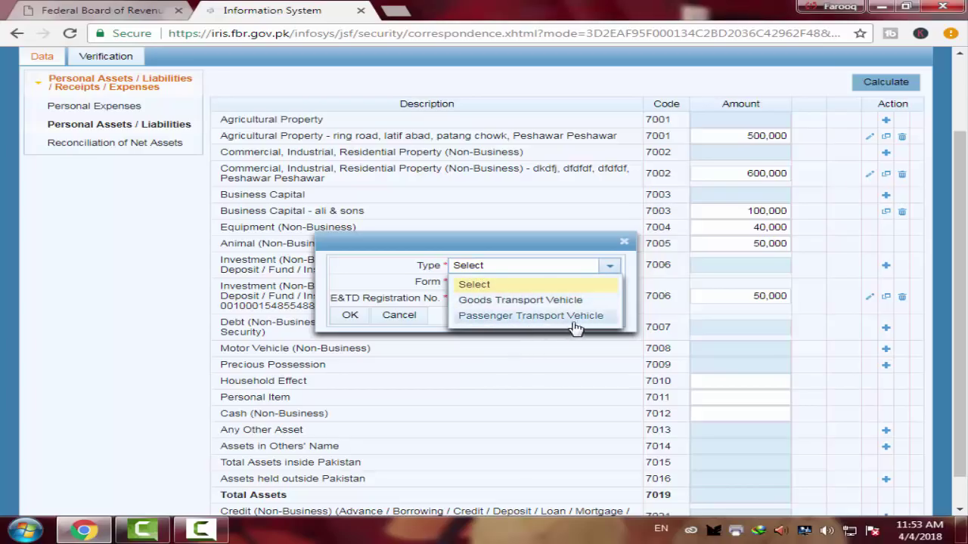
pyautogui.click(512, 301)
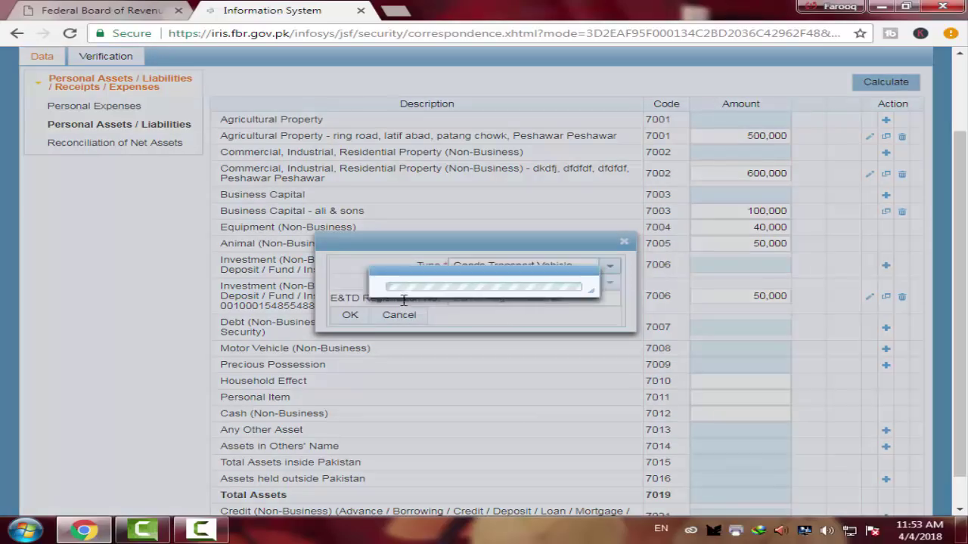
pyautogui.click(610, 281)
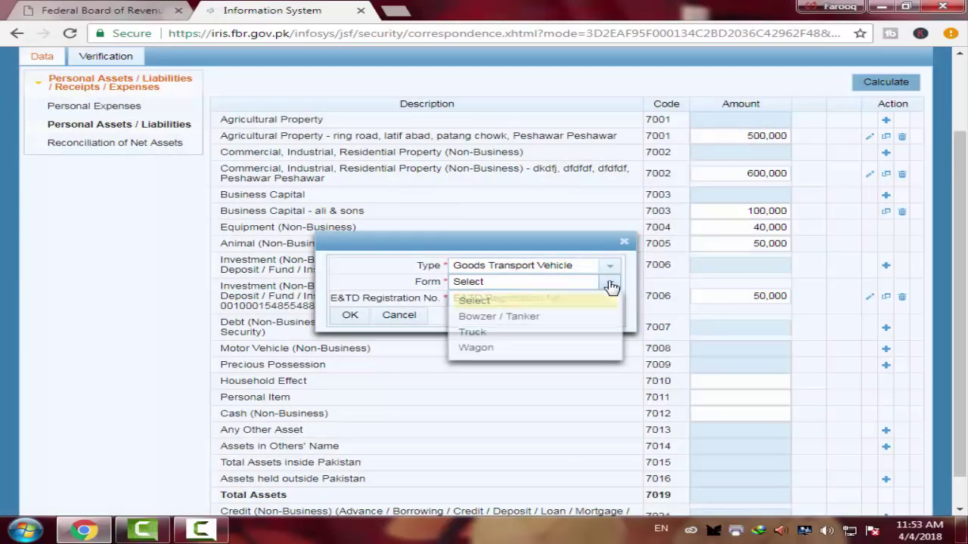
pyautogui.click(492, 332)
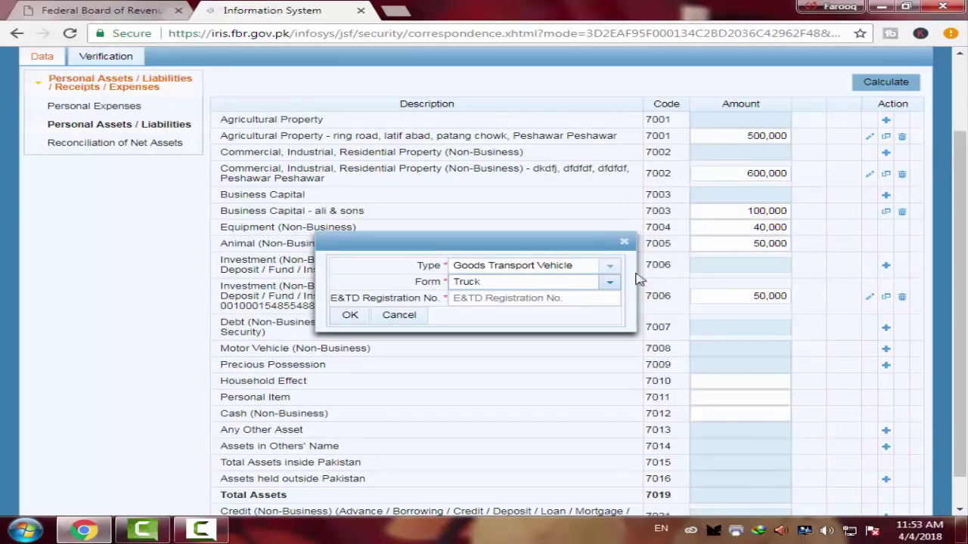
pyautogui.click(484, 297)
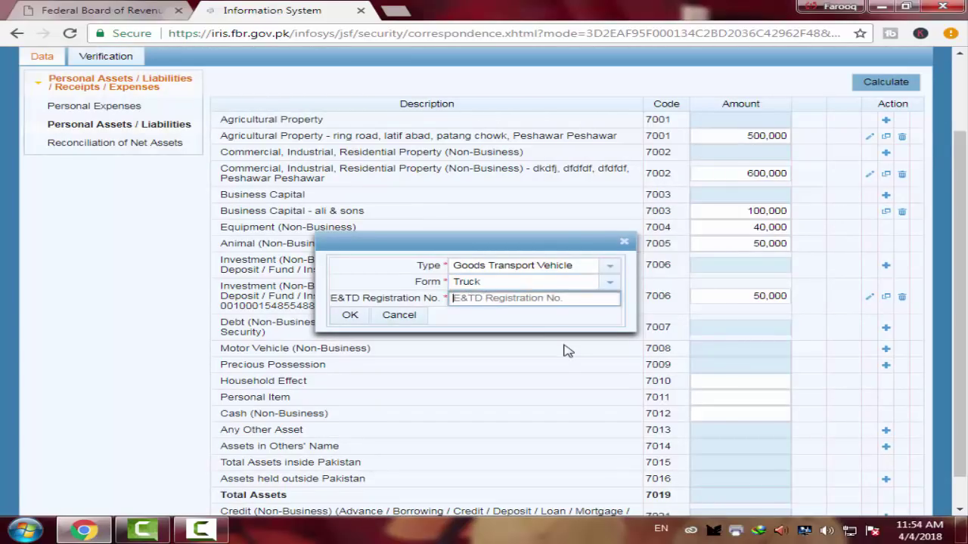
pyautogui.write('aa 45')
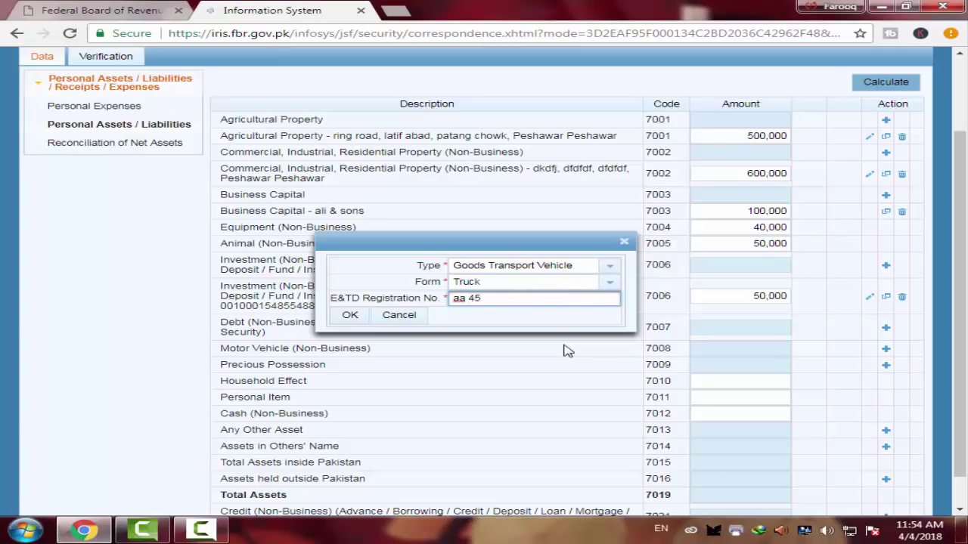
pyautogui.click(350, 316)
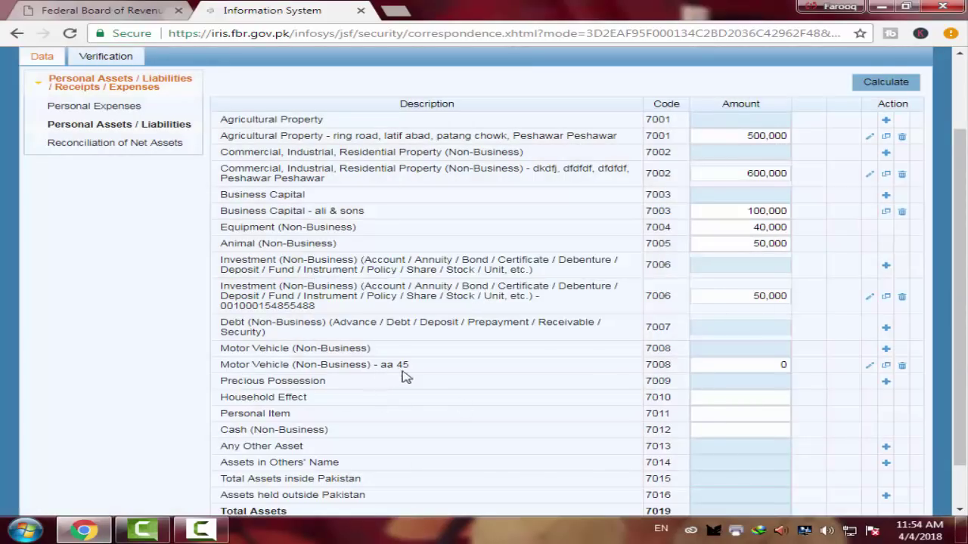
pyautogui.click(785, 367)
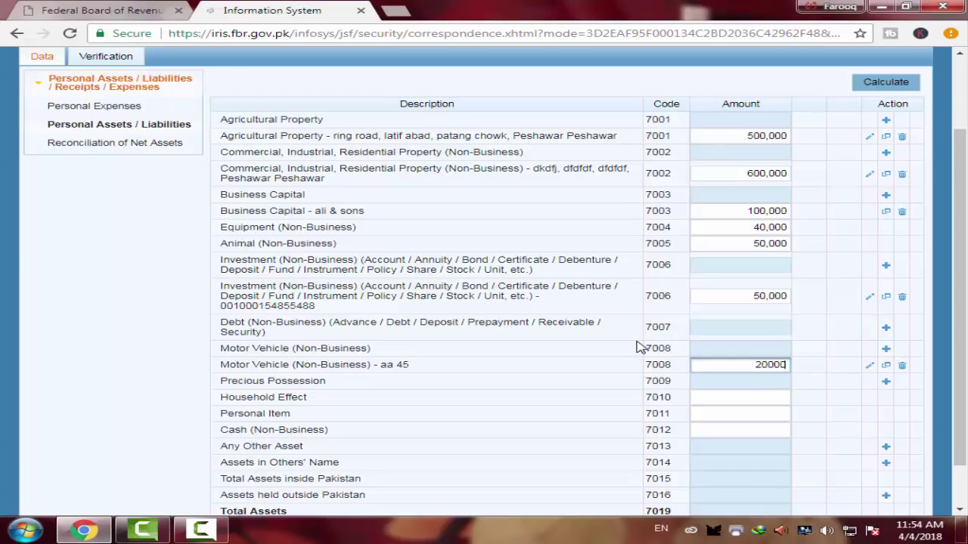
pyautogui.click(891, 82)
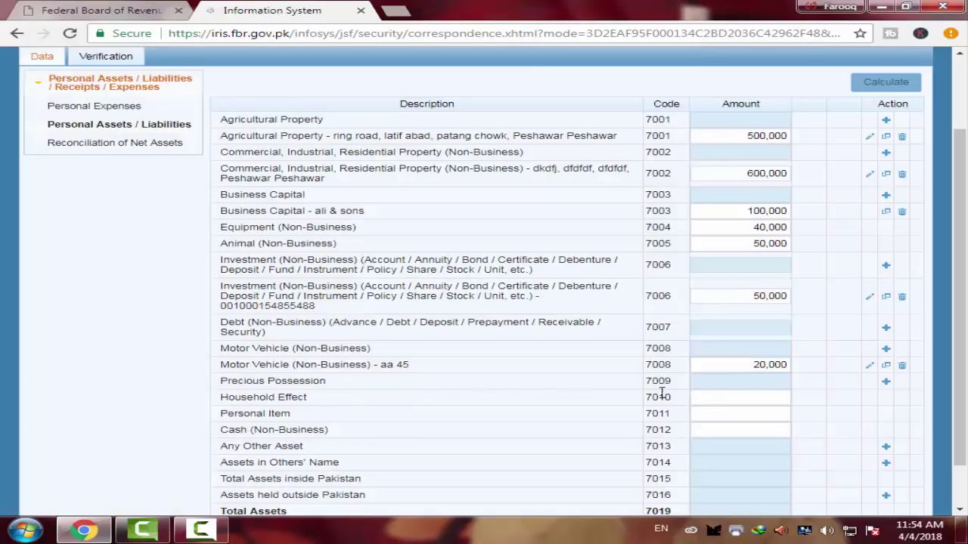
# Start a Precious Possession entry, browse its type and form lists, then close it unsaved
pyautogui.click(887, 381)
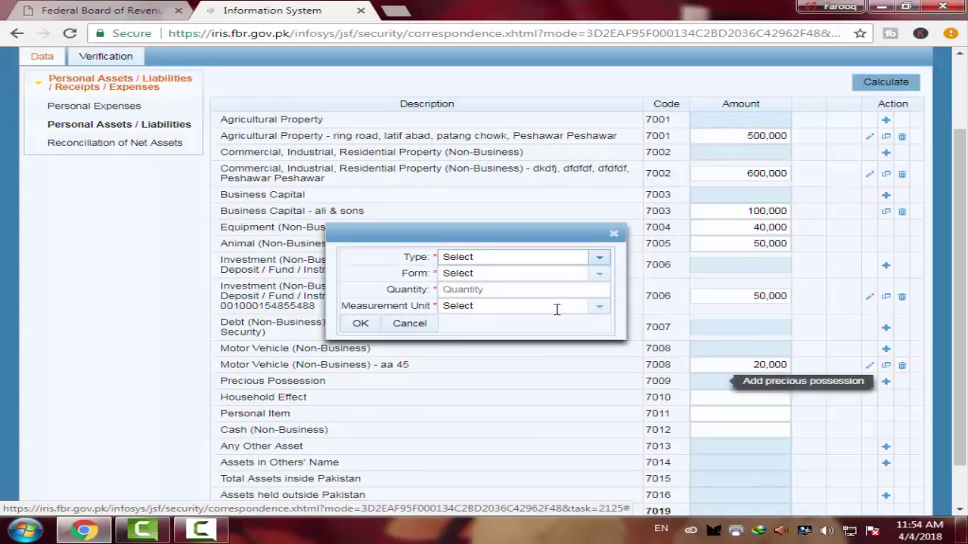
pyautogui.click(599, 260)
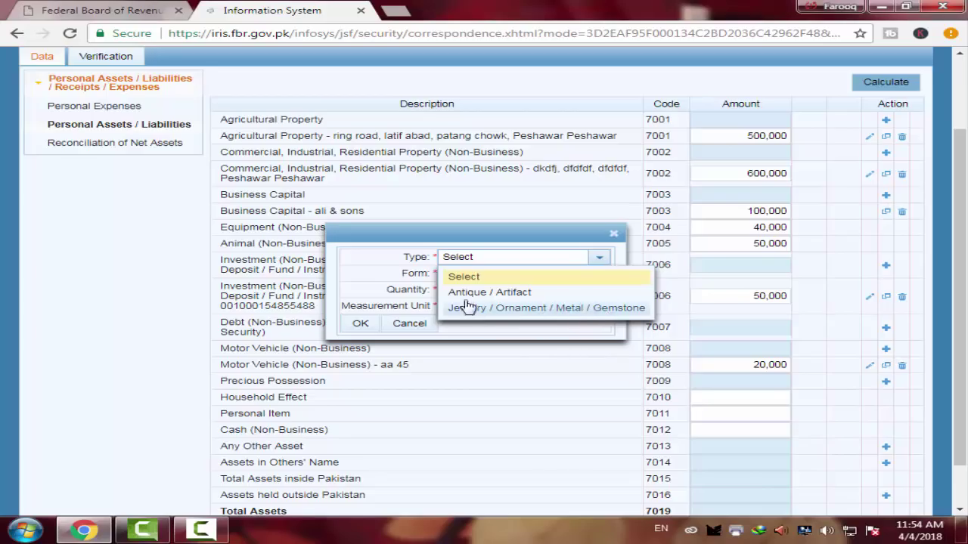
pyautogui.click(403, 277)
pyautogui.click(597, 277)
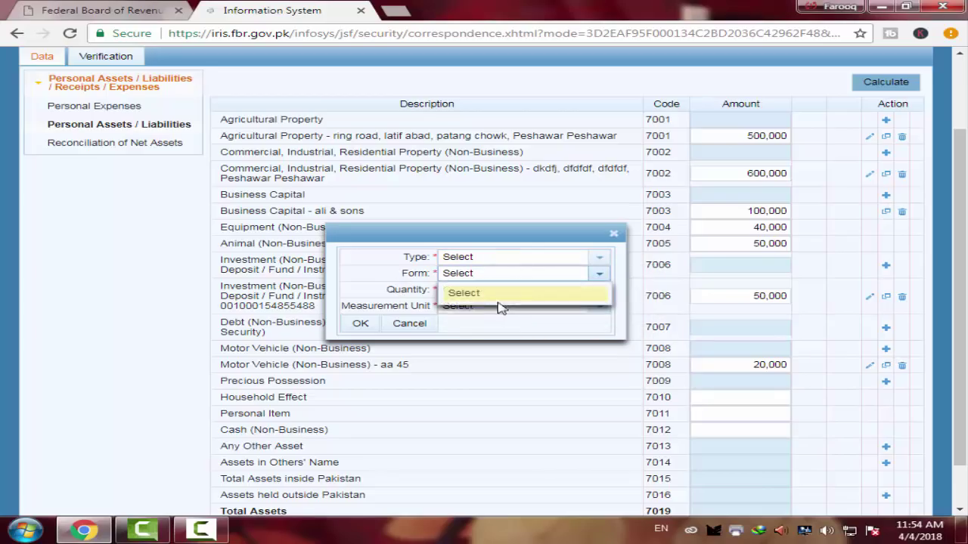
pyautogui.click(391, 288)
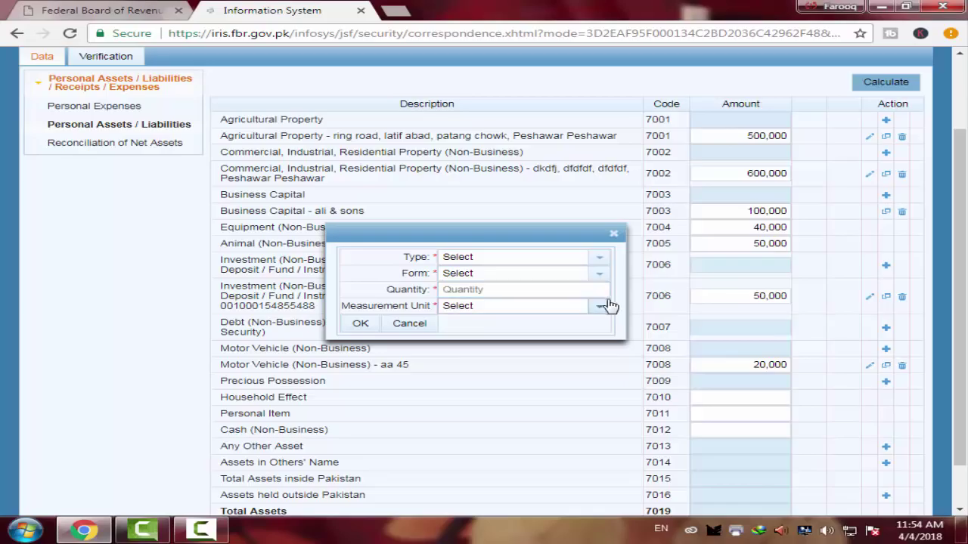
pyautogui.click(613, 233)
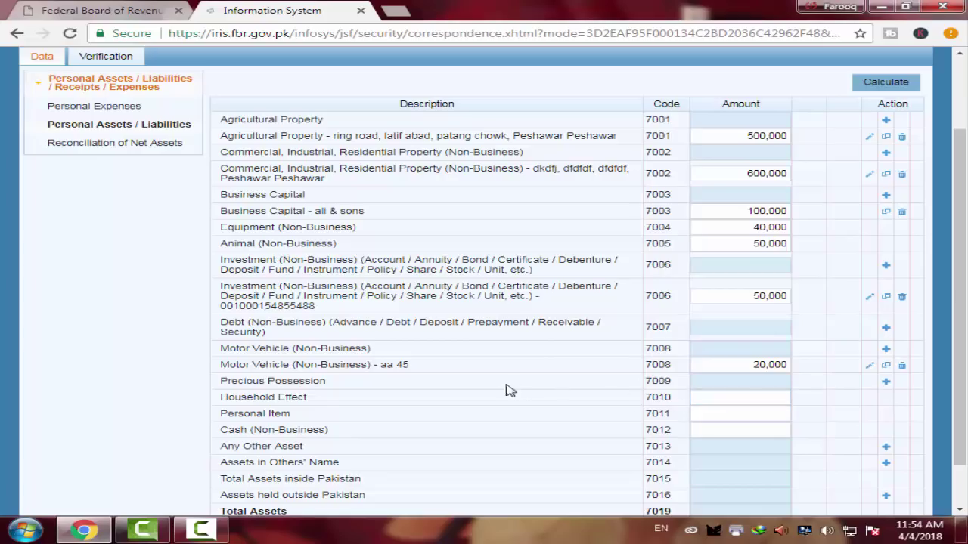
# Enter 10,000 for Household Effect, 10,000 for Personal Item and 5,000 for Cash, recalculating each
pyautogui.click(737, 402)
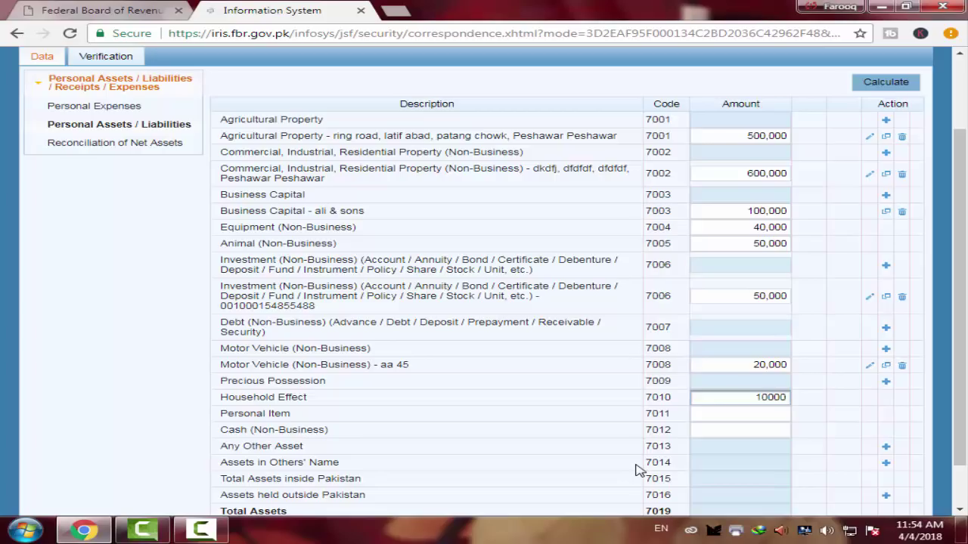
pyautogui.click(884, 81)
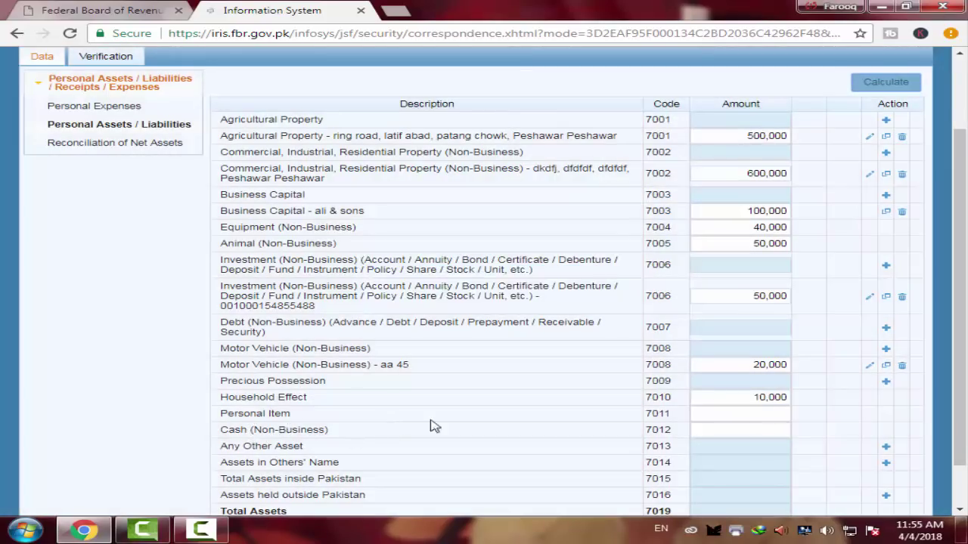
pyautogui.click(719, 413)
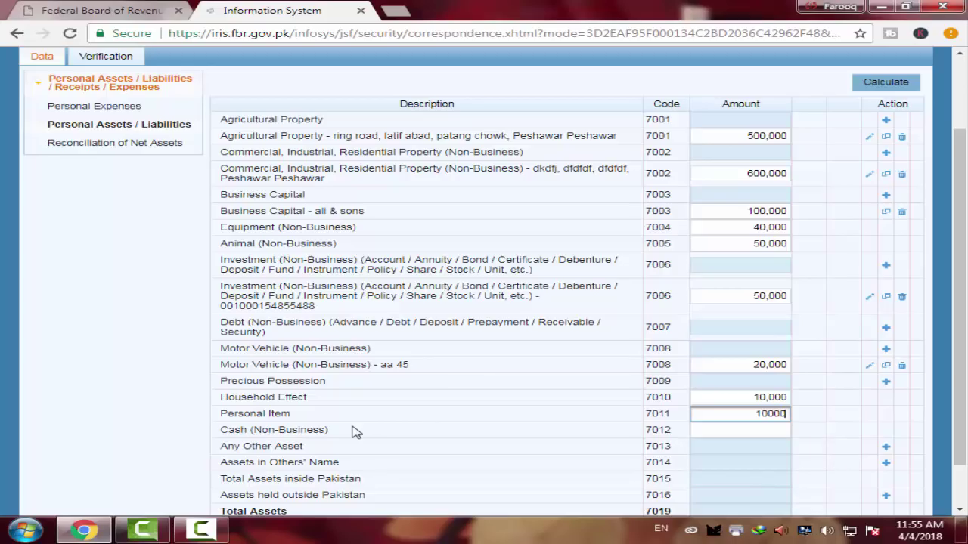
pyautogui.click(897, 81)
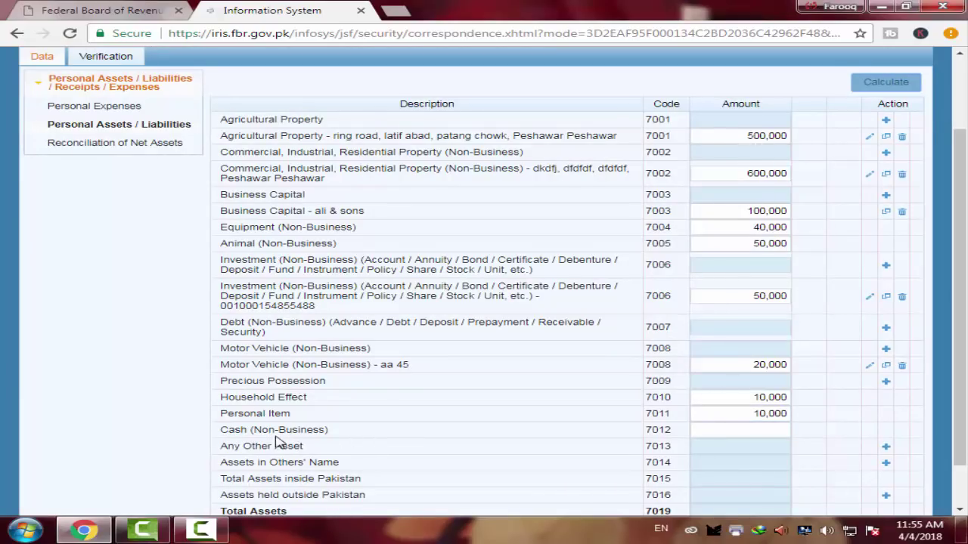
pyautogui.click(754, 431)
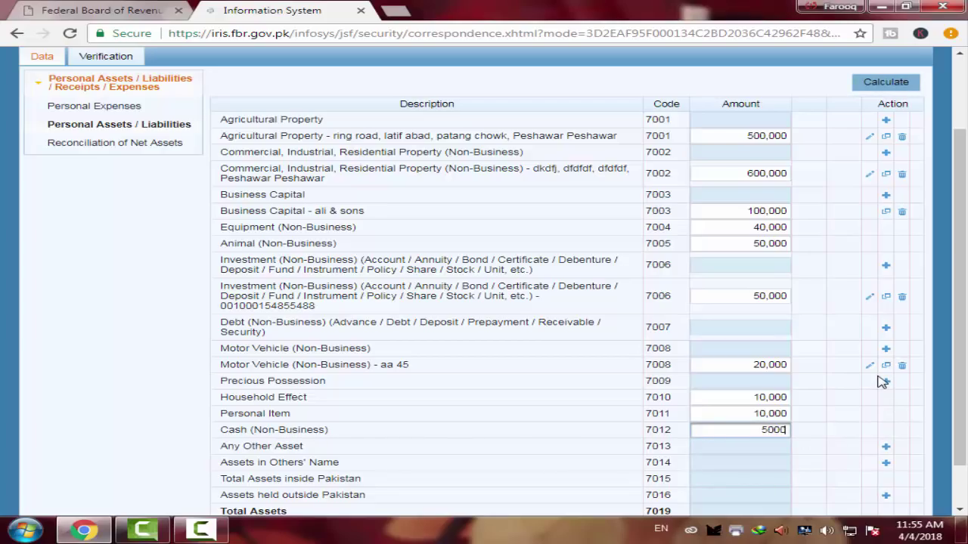
pyautogui.click(886, 85)
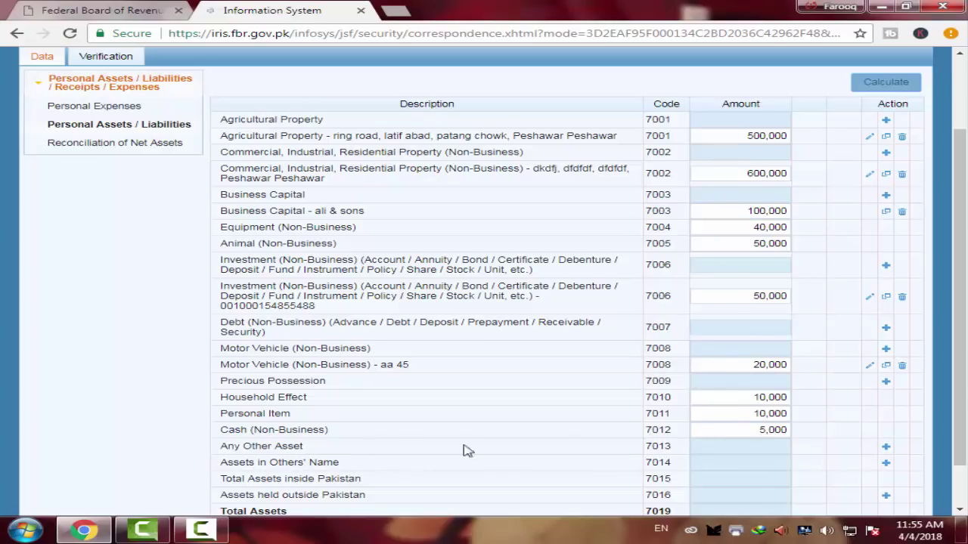
# Add '10 tola gold' under Any Other Asset (7013) at 100,000 and recalculate
pyautogui.click(886, 447)
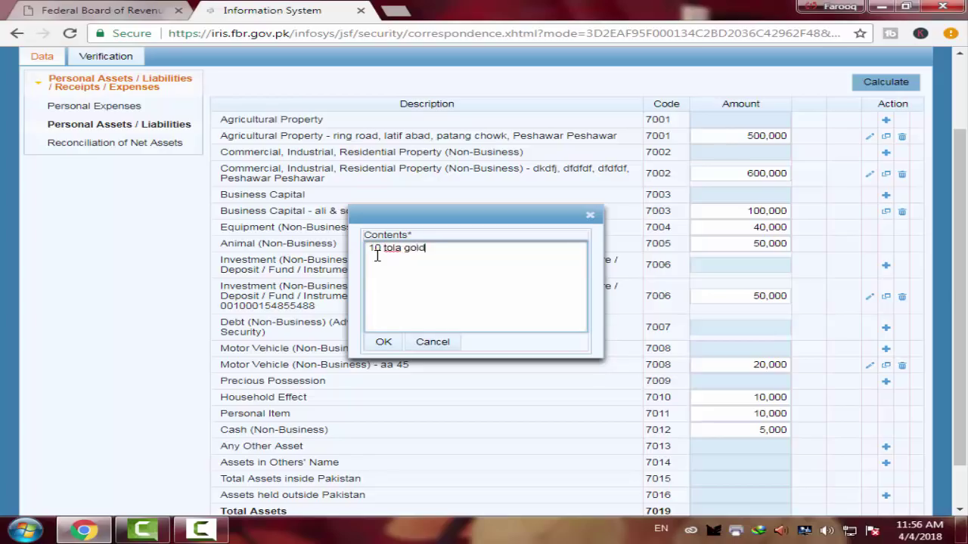
pyautogui.click(382, 343)
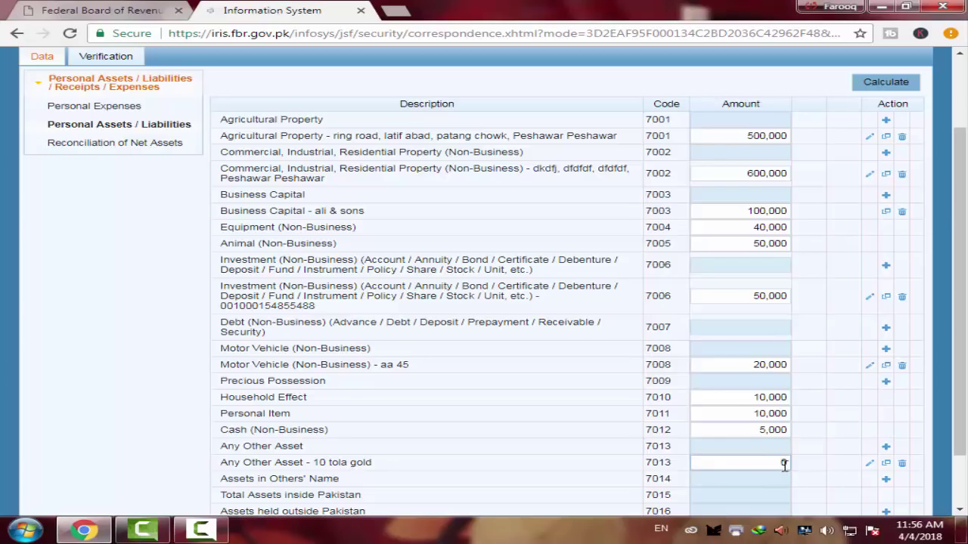
pyautogui.scroll(-1, 747, 460)
pyautogui.scroll(-1, 747, 460)
pyautogui.click(753, 394)
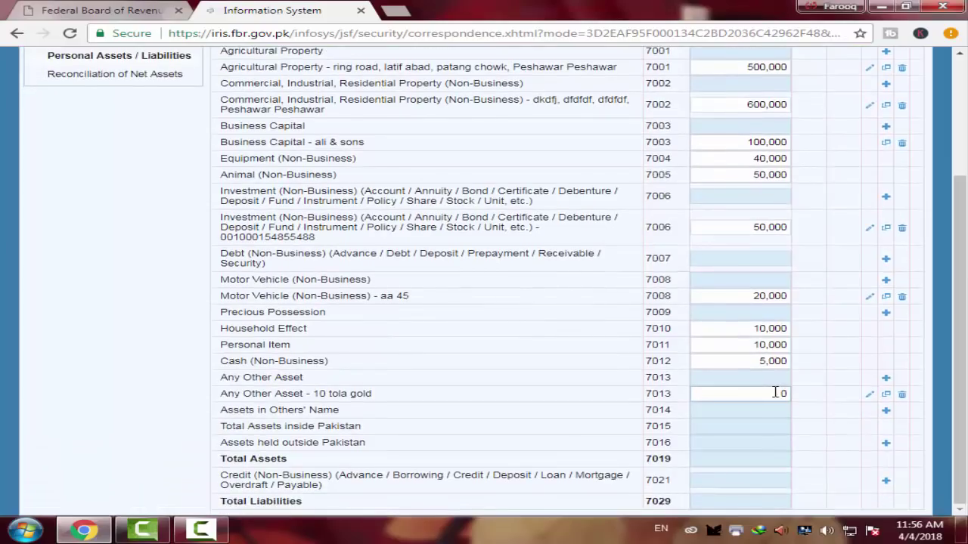
pyautogui.doubleClick(754, 394)
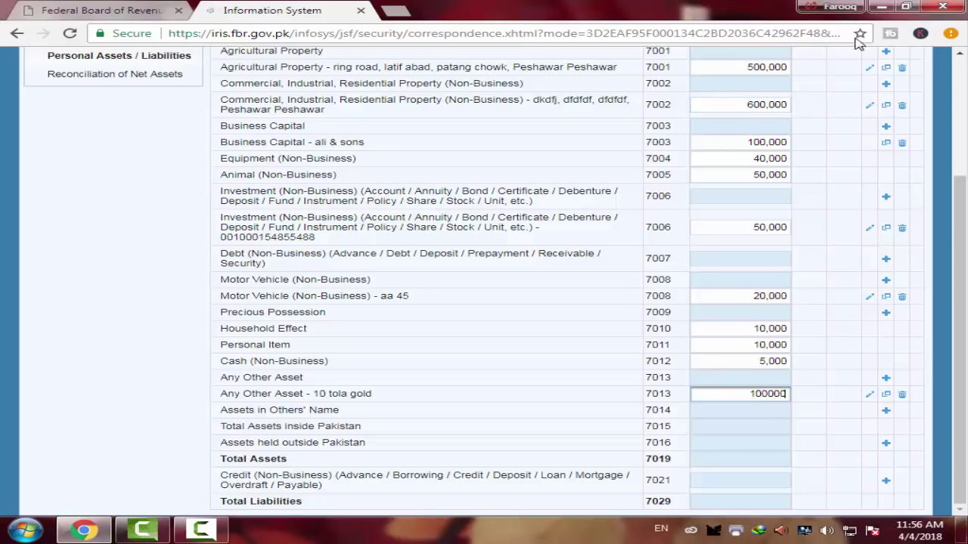
pyautogui.scroll(3, 763, 189)
pyautogui.click(886, 181)
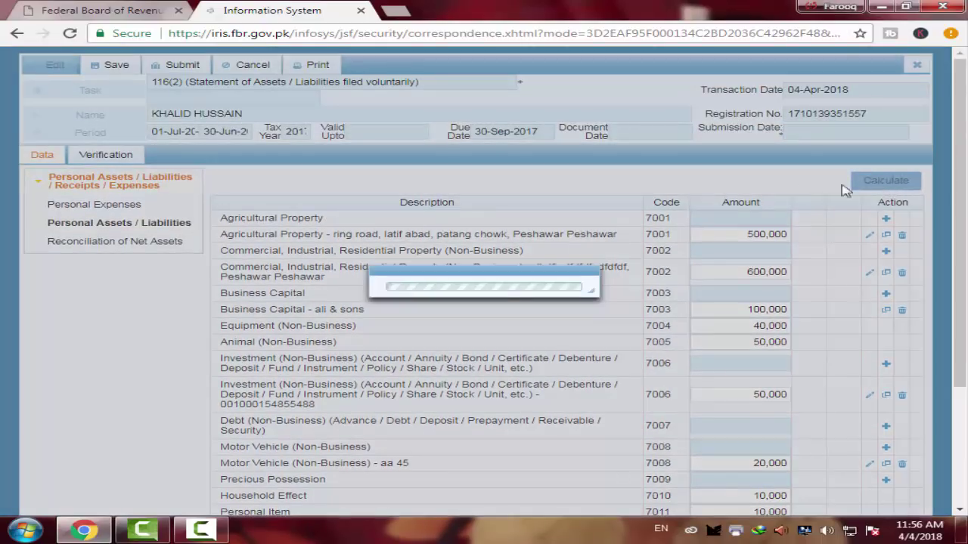
pyautogui.scroll(-3, 719, 204)
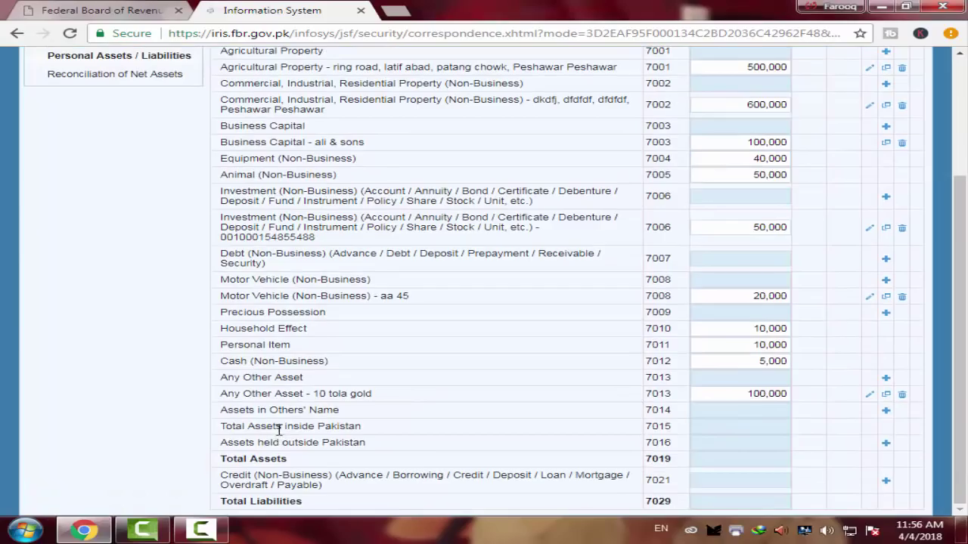
pyautogui.click(886, 412)
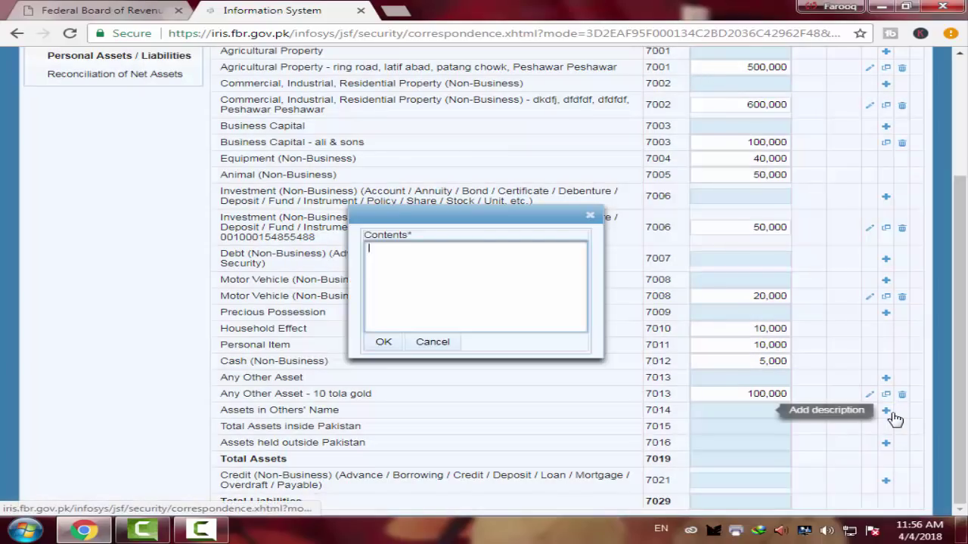
pyautogui.click(399, 258)
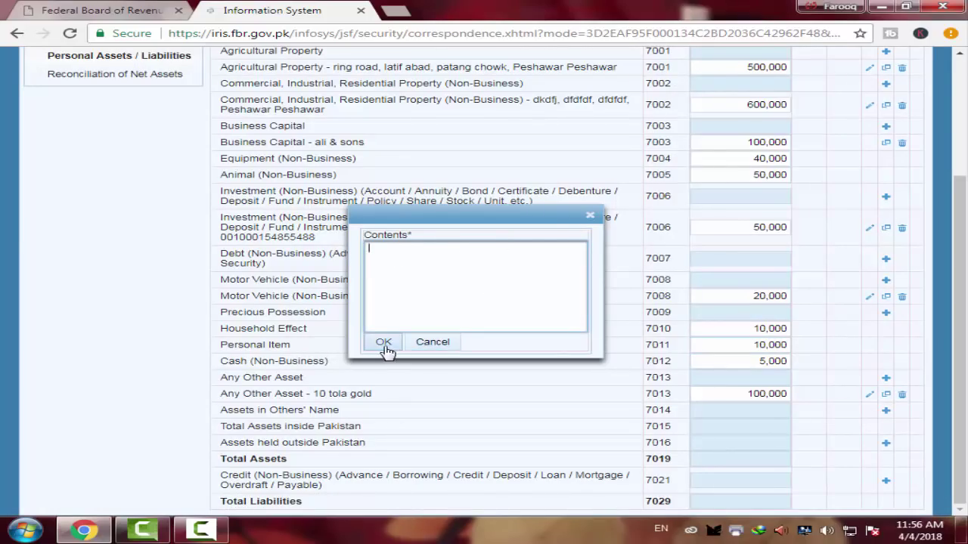
pyautogui.click(590, 217)
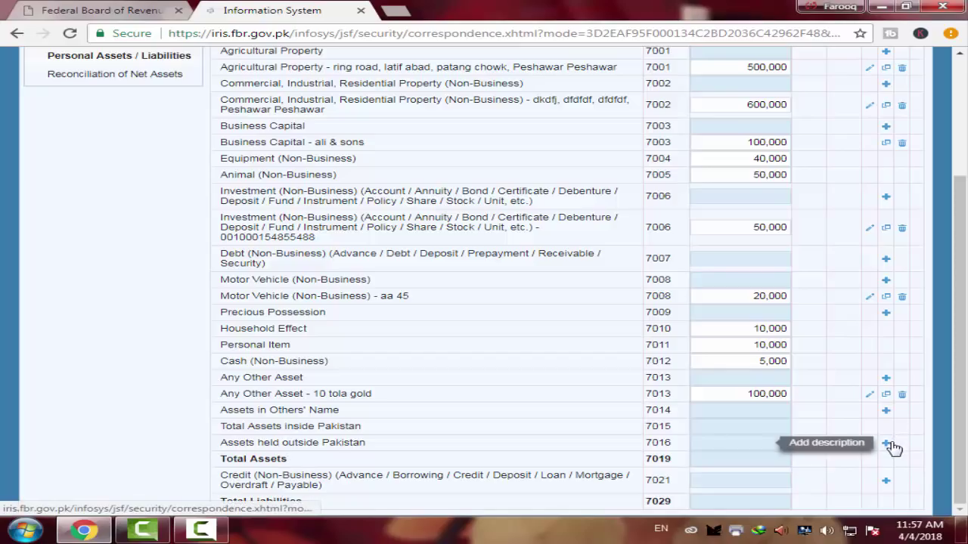
pyautogui.click(889, 445)
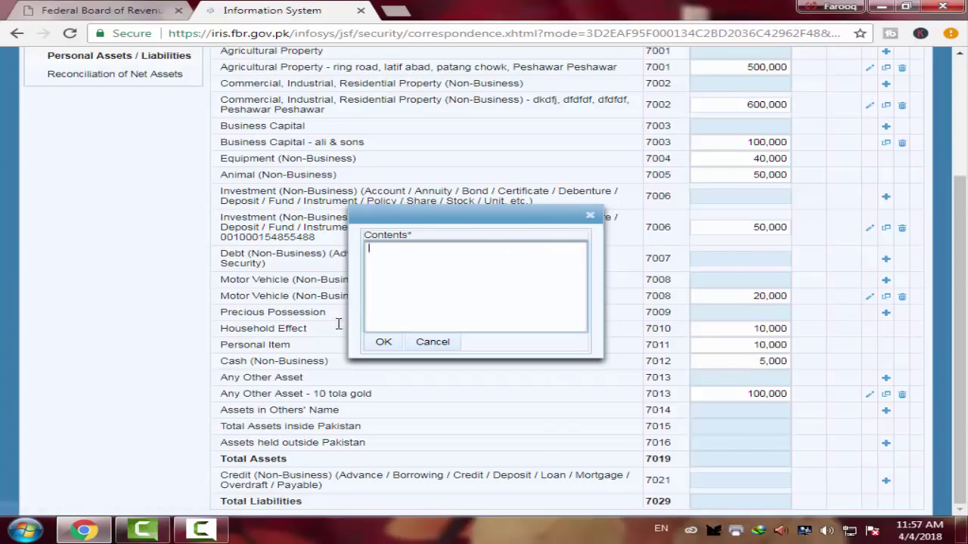
pyautogui.click(591, 215)
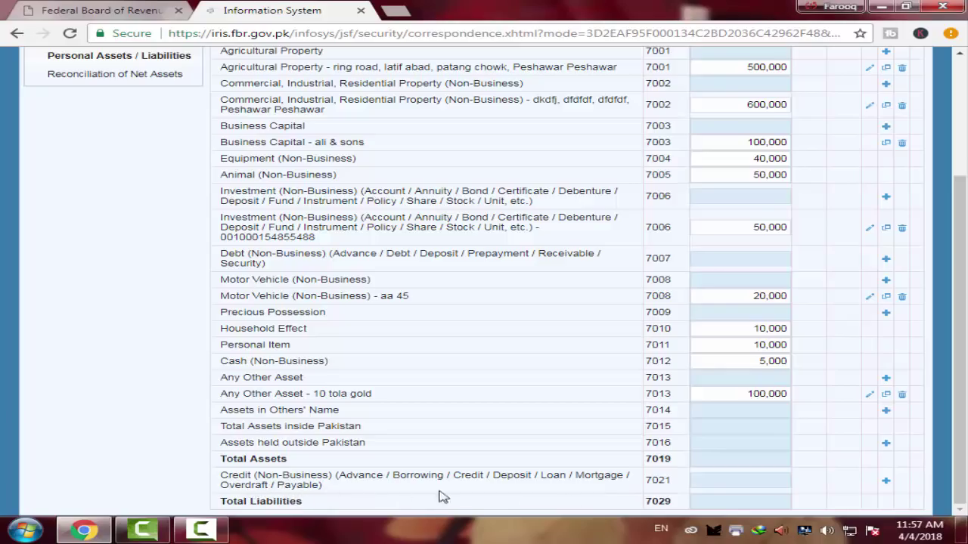
pyautogui.click(887, 481)
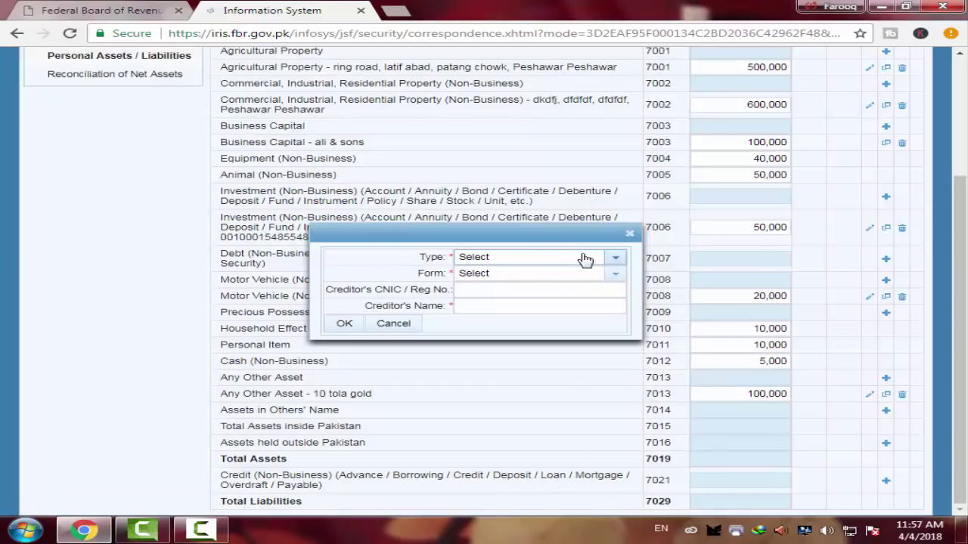
pyautogui.click(619, 258)
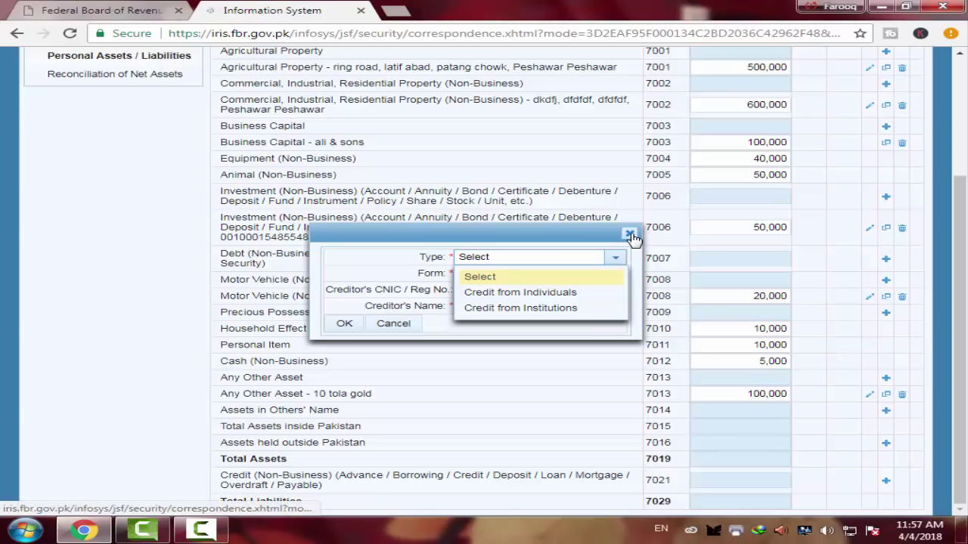
pyautogui.click(490, 256)
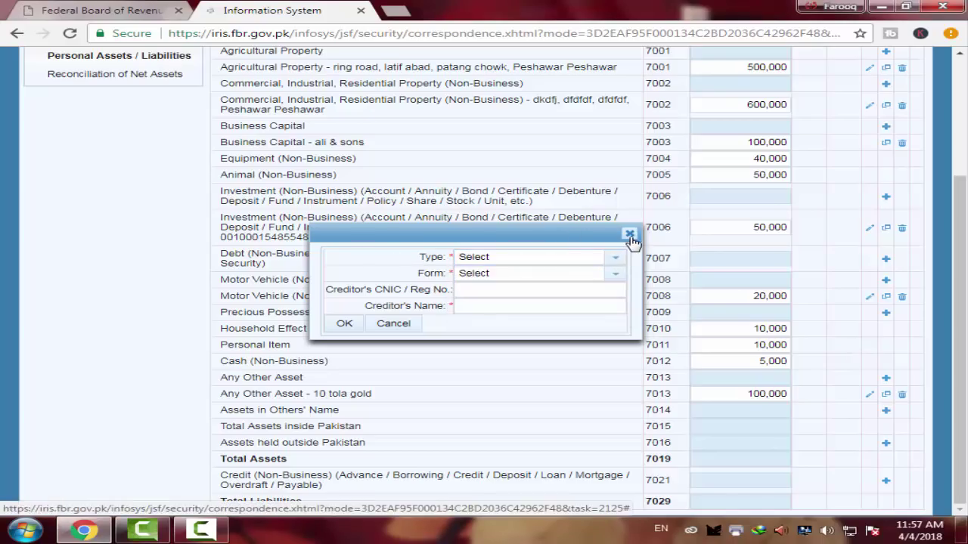
pyautogui.click(630, 236)
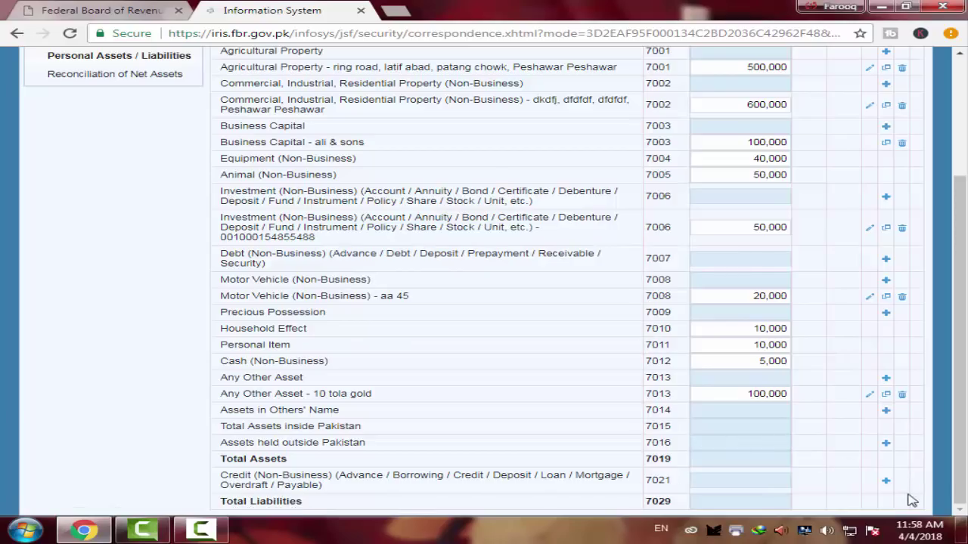
pyautogui.click(888, 483)
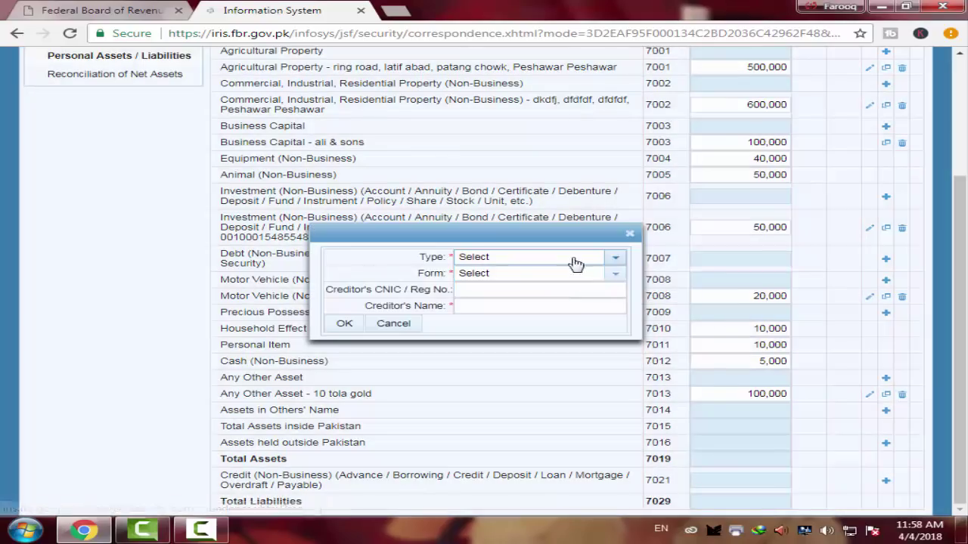
pyautogui.click(614, 258)
pyautogui.click(620, 288)
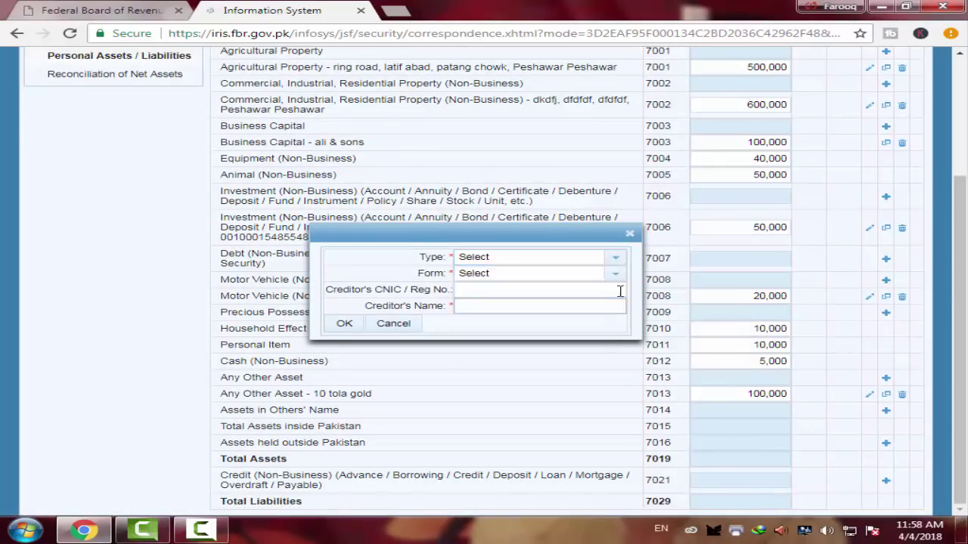
pyautogui.click(575, 274)
pyautogui.click(531, 305)
pyautogui.click(629, 233)
pyautogui.click(751, 482)
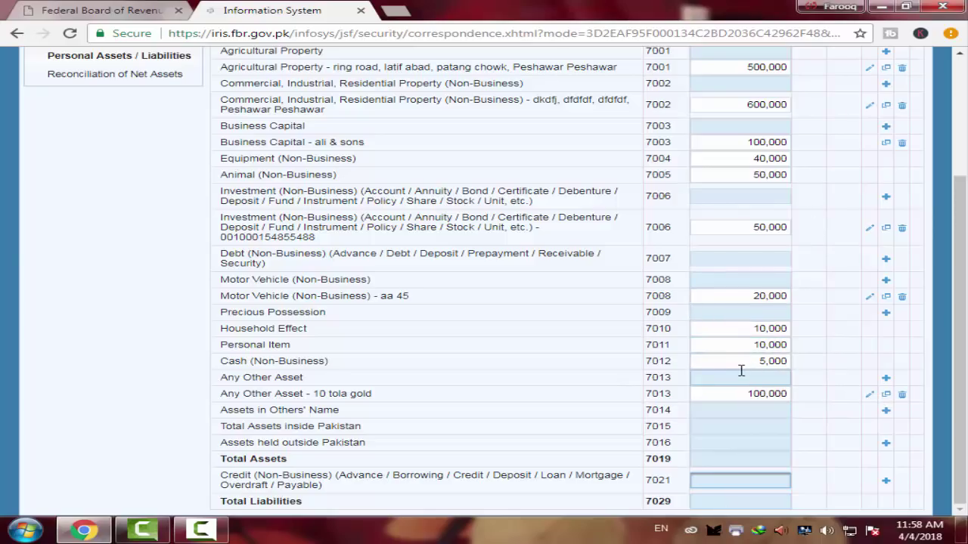
# Recalculate the Personal Assets / Liabilities statement and confirm Total Assets reads 1,485,000 with no liabilities
pyautogui.scroll(3, 741, 370)
pyautogui.click(887, 186)
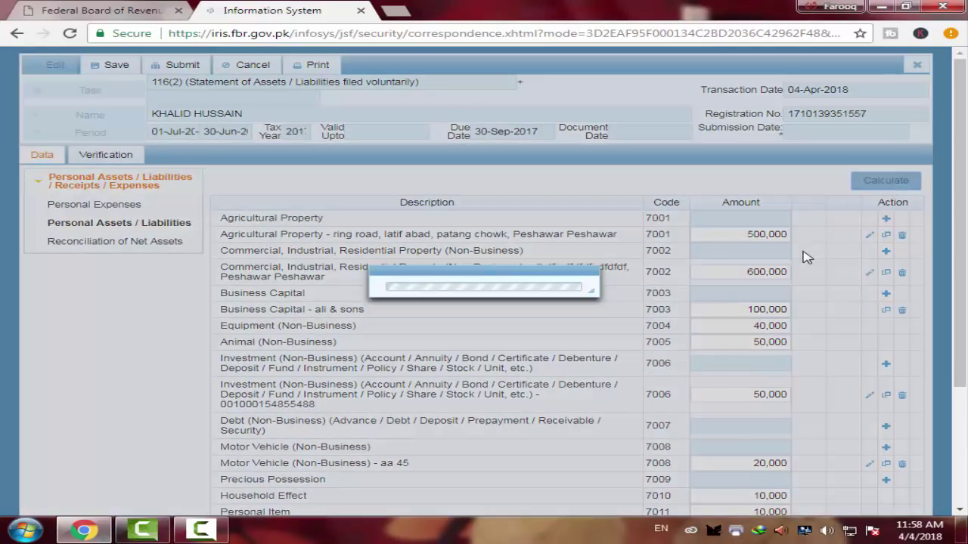
pyautogui.scroll(-2, 806, 256)
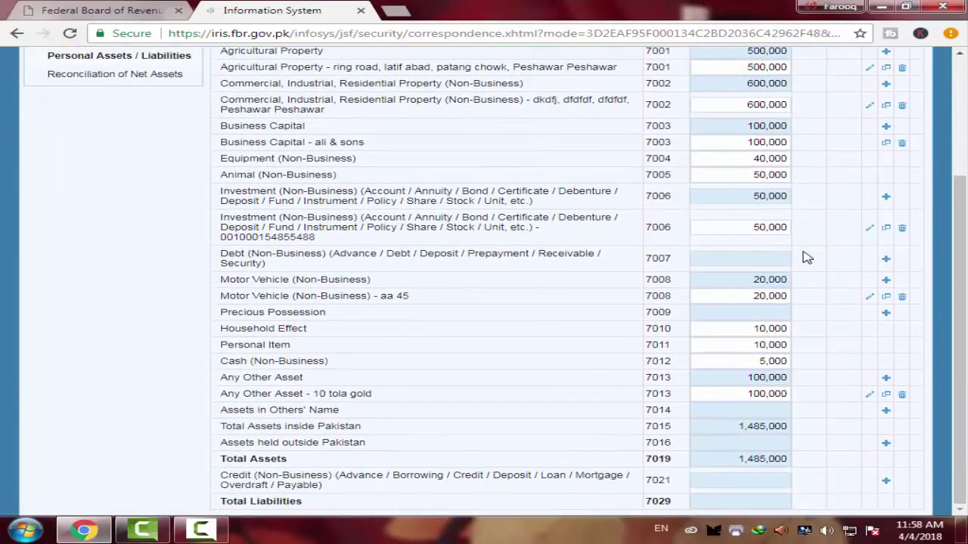
pyautogui.scroll(2, 830, 257)
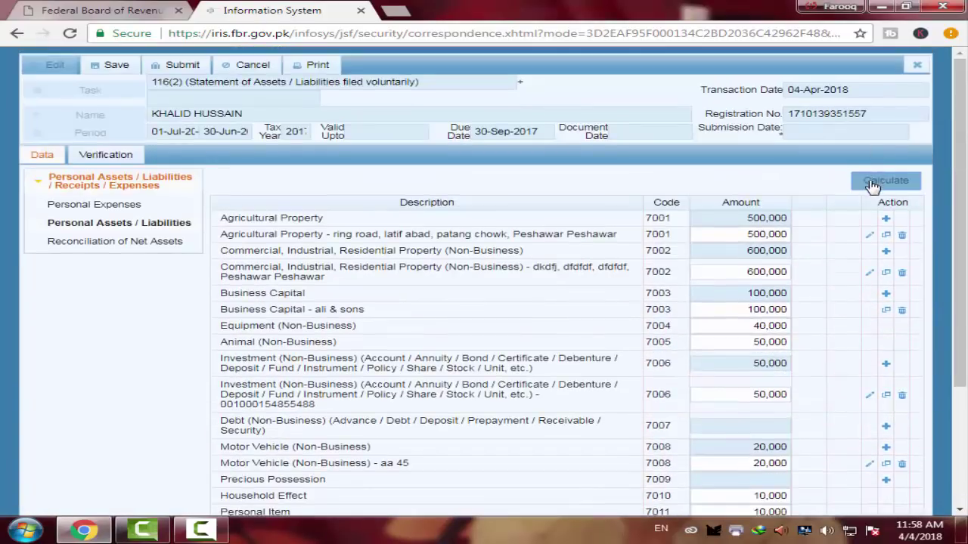
pyautogui.click(873, 182)
pyautogui.scroll(-2, 756, 231)
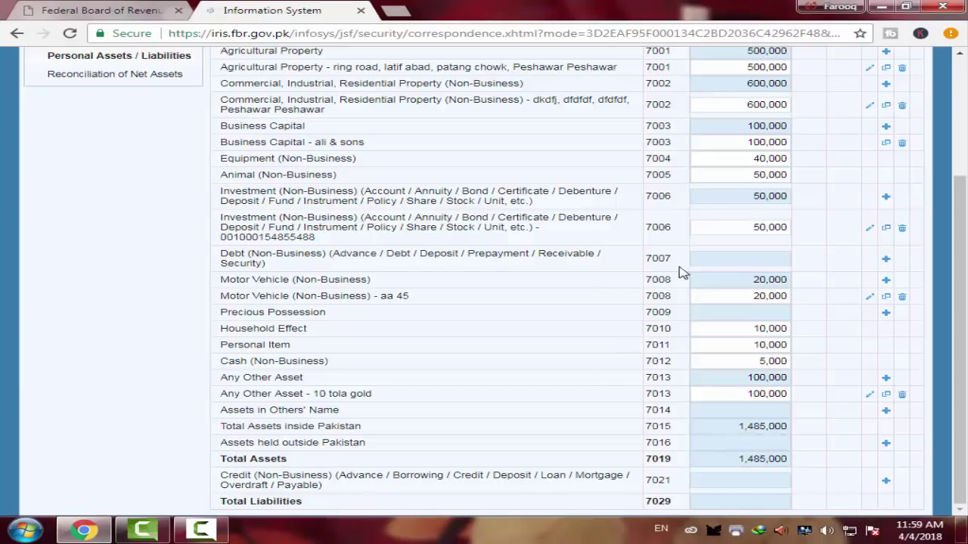
pyautogui.scroll(3, 683, 280)
pyautogui.click(864, 183)
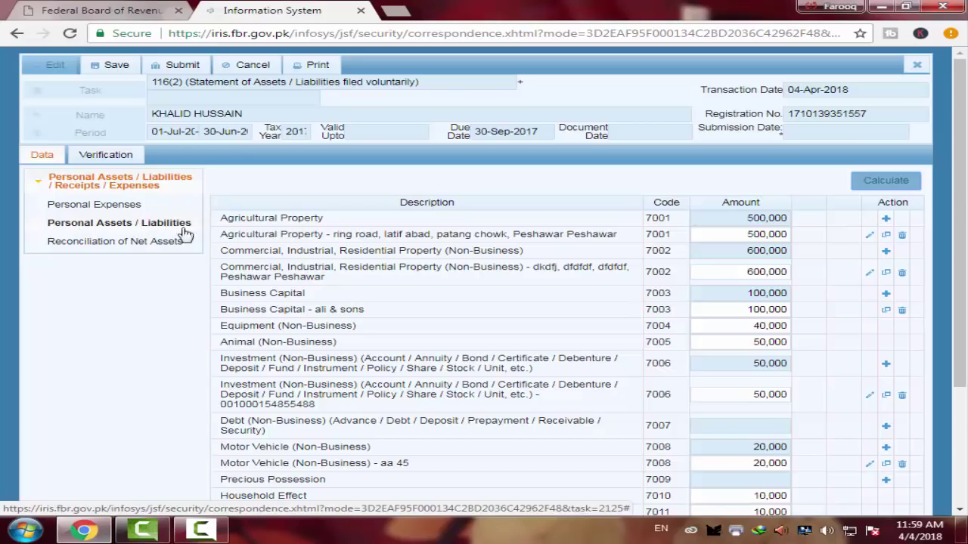
# In Reconciliation of Net Assets, check current-year net assets of 1,485,000 and start the previous-year figure
pyautogui.click(82, 251)
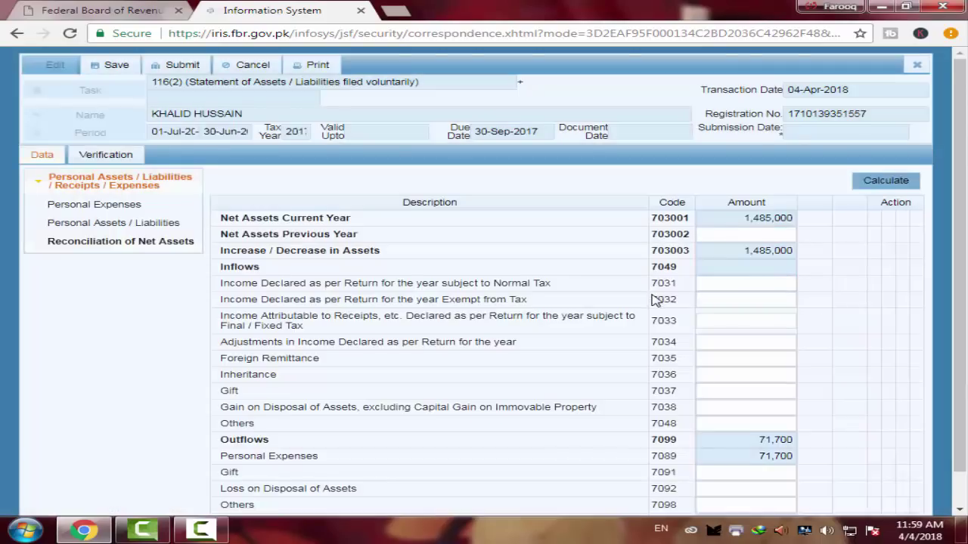
pyautogui.scroll(-1, 649, 299)
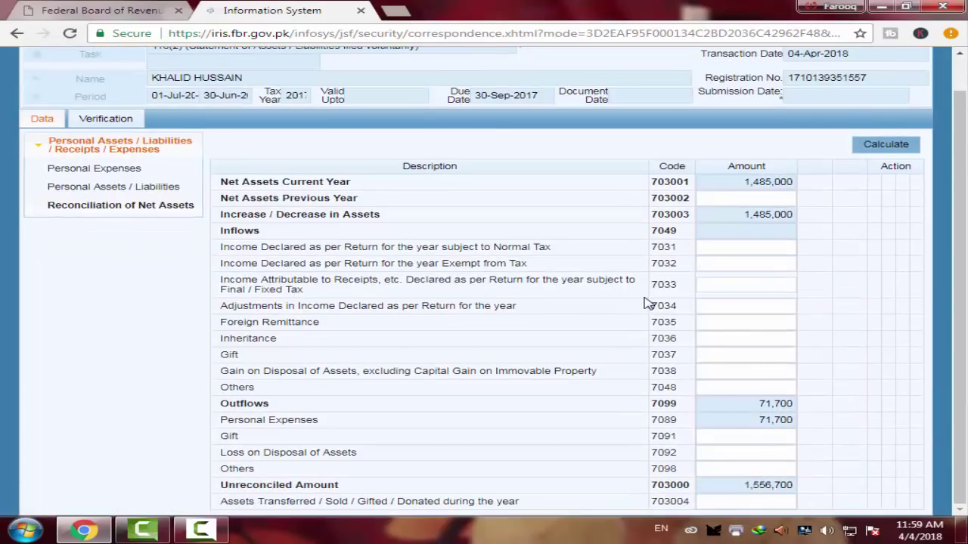
pyautogui.click(708, 283)
pyautogui.scroll(1, 708, 283)
pyautogui.click(791, 219)
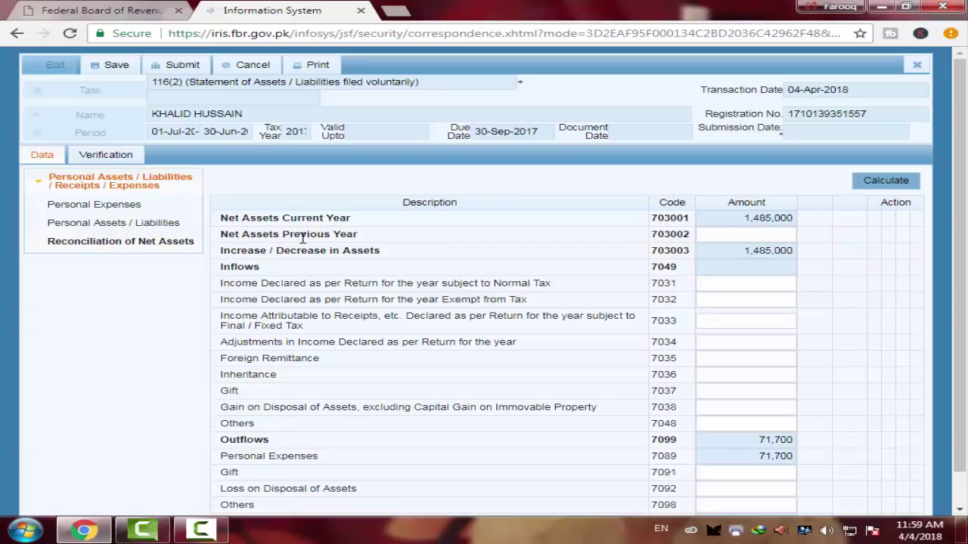
pyautogui.click(756, 236)
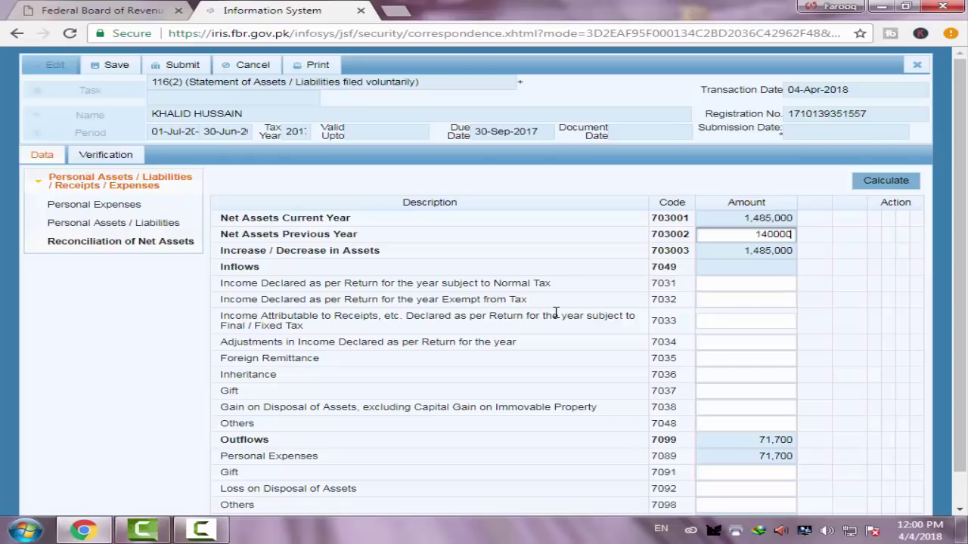
# Recalculate so previous-year net assets show 1,400,000 and the increase in assets becomes 85,000
pyautogui.click(878, 185)
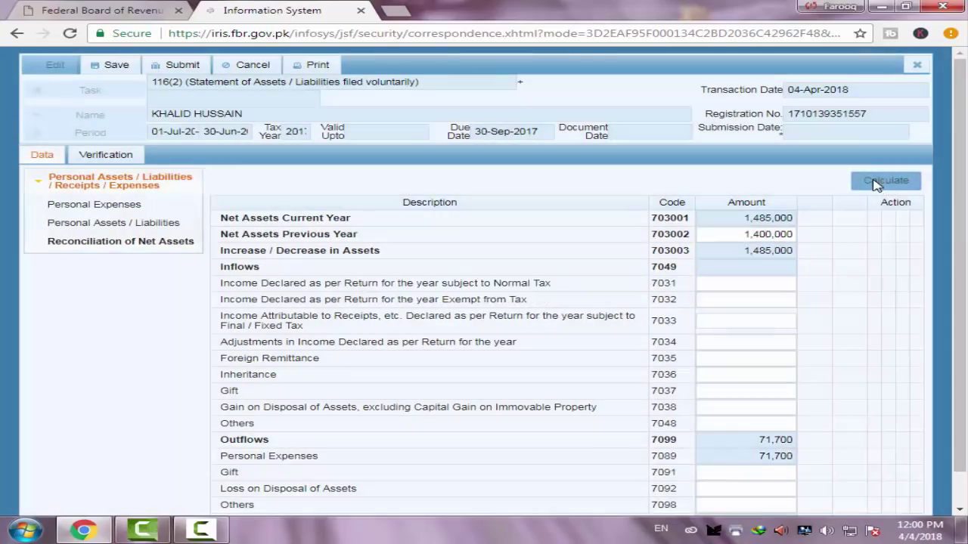
pyautogui.click(877, 185)
# Enter 85000 as income subject to normal tax (7031) and recalculate, bringing Inflows to 85,000
pyautogui.click(775, 286)
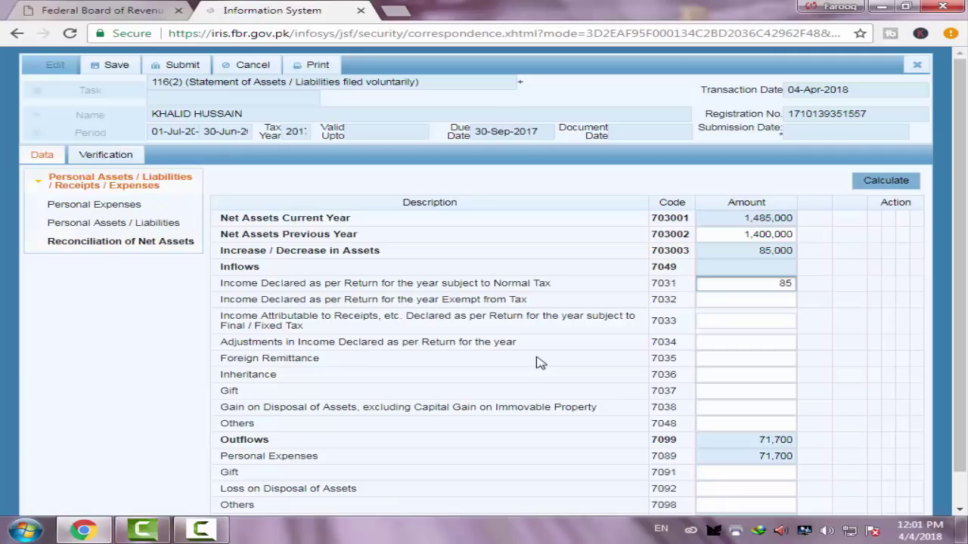
pyautogui.write('85000')
pyautogui.click(881, 186)
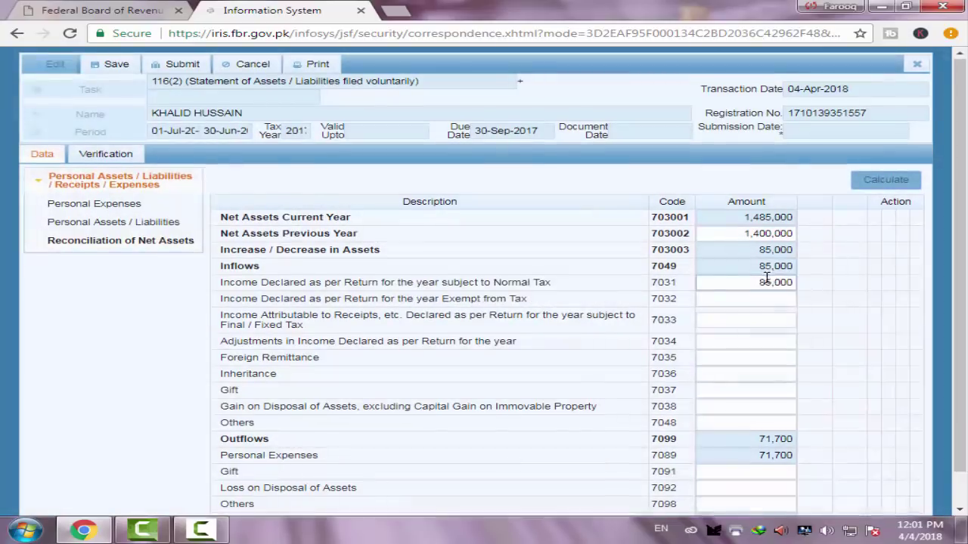
pyautogui.scroll(-1, 766, 278)
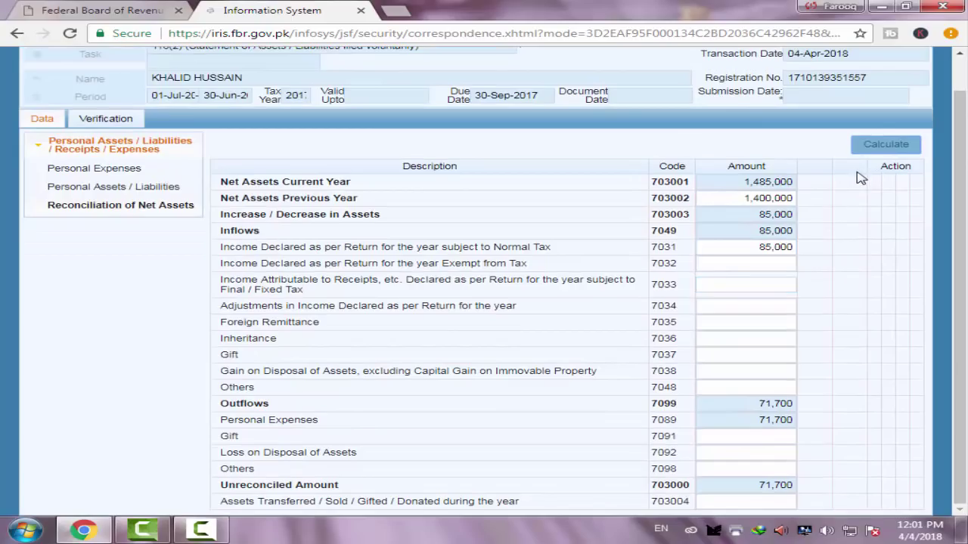
pyautogui.click(890, 147)
pyautogui.scroll(1, 760, 288)
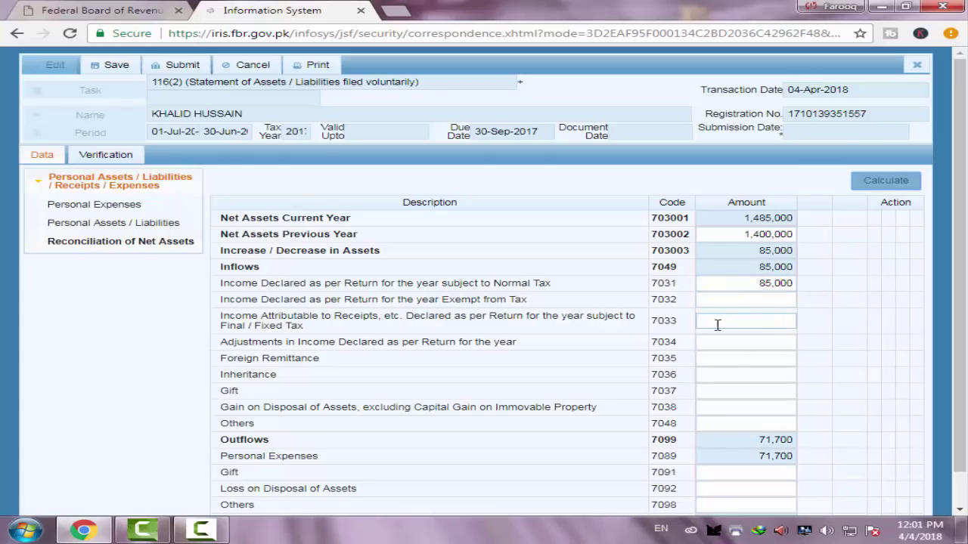
pyautogui.scroll(-1, 716, 323)
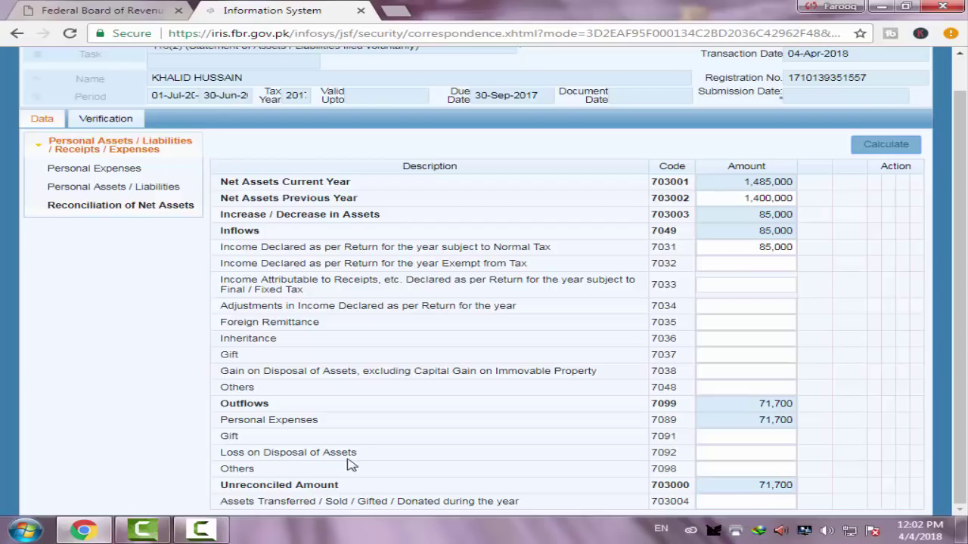
pyautogui.click(776, 451)
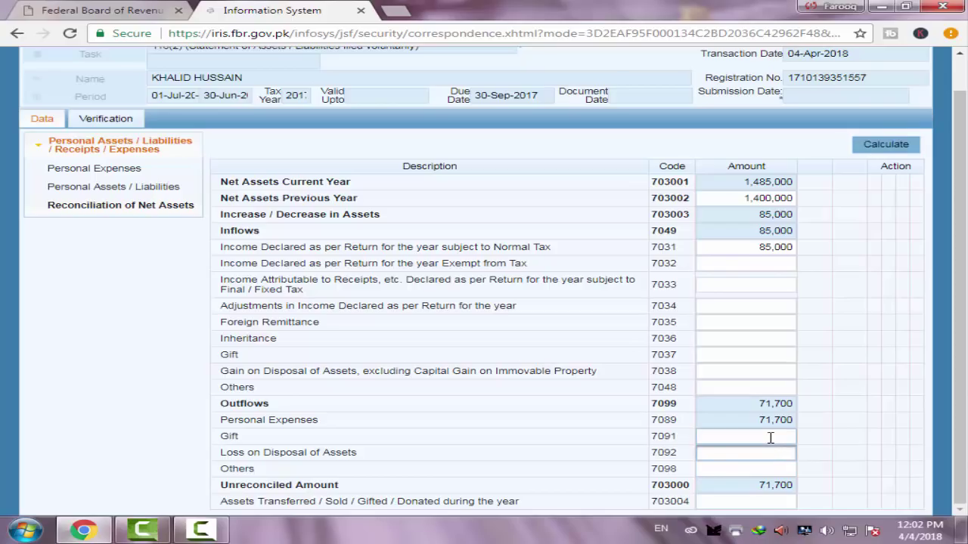
pyautogui.click(772, 472)
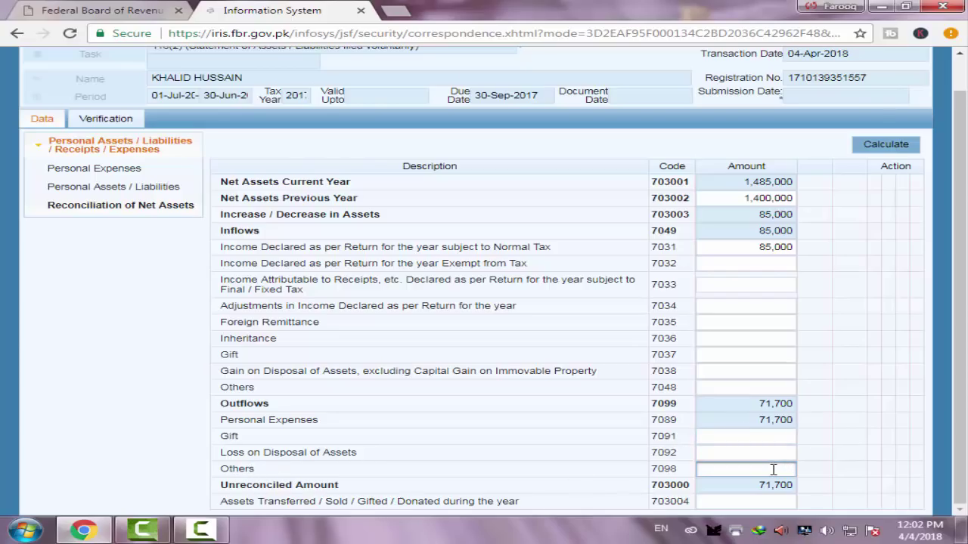
pyautogui.click(776, 359)
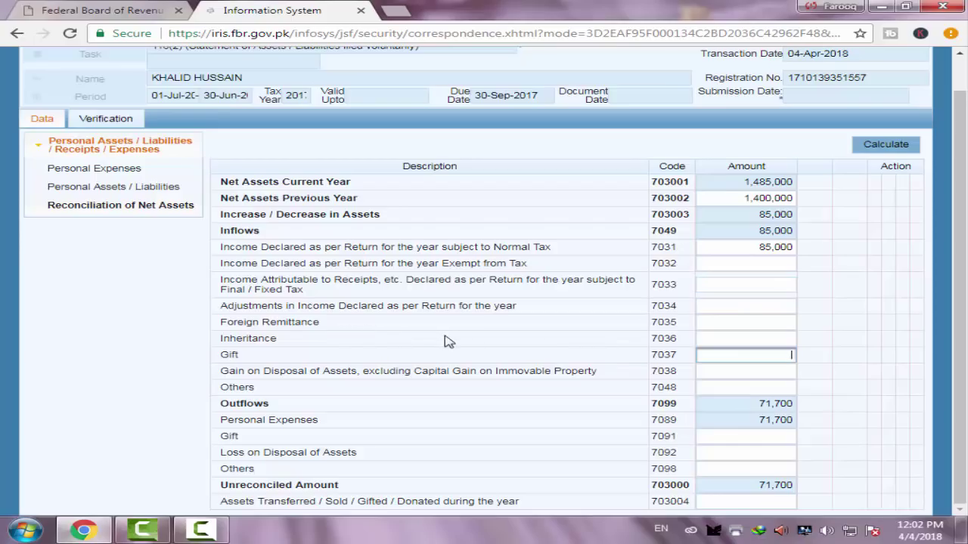
pyautogui.click(769, 323)
pyautogui.press('Tab')
pyautogui.press('Tab')
pyautogui.press('Tab')
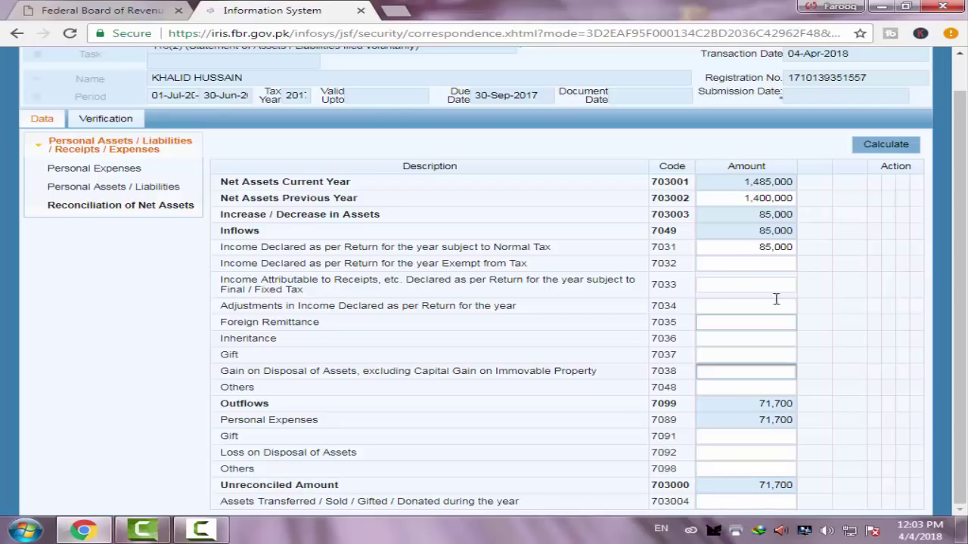
pyautogui.click(871, 156)
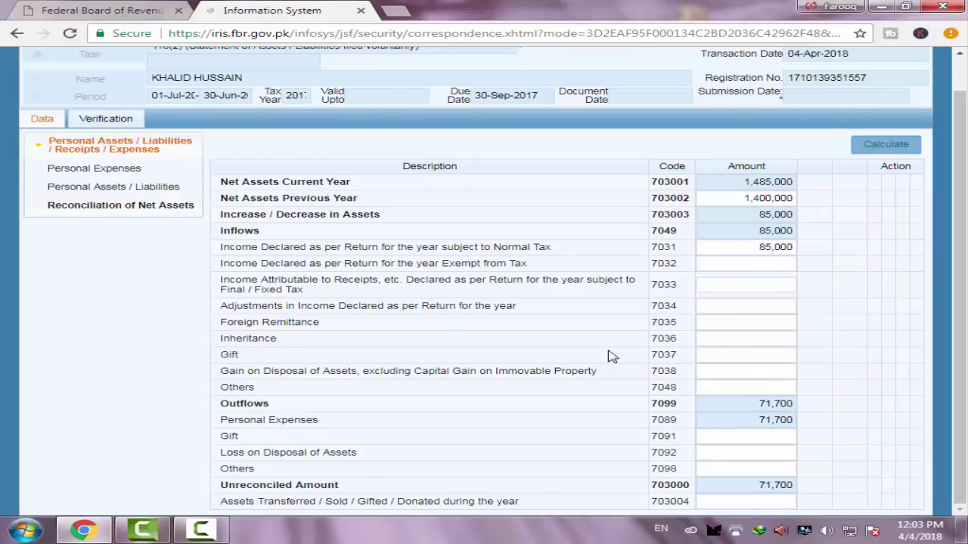
# Record a 71,700 Gift (7037) and recalculate so the unreconciled amount drops to 0
pyautogui.click(753, 355)
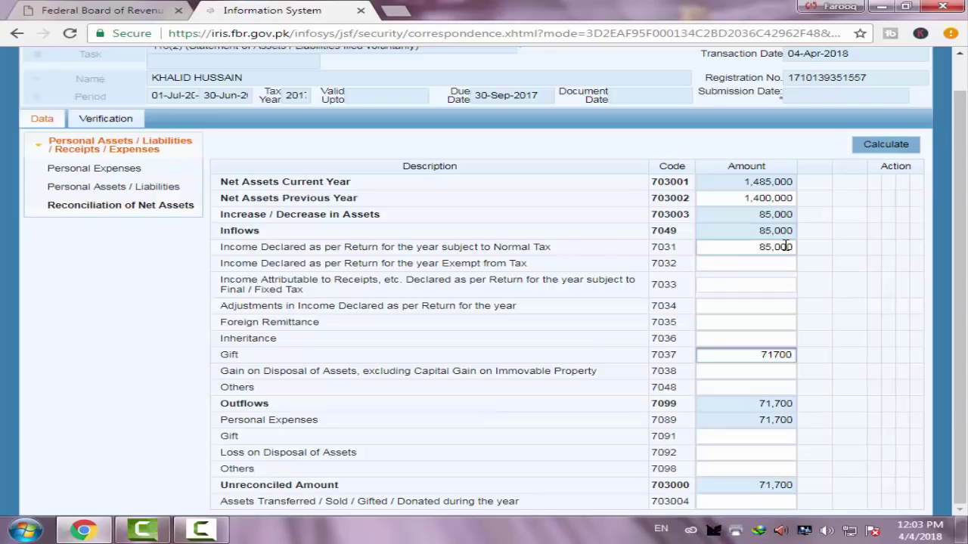
pyautogui.click(882, 149)
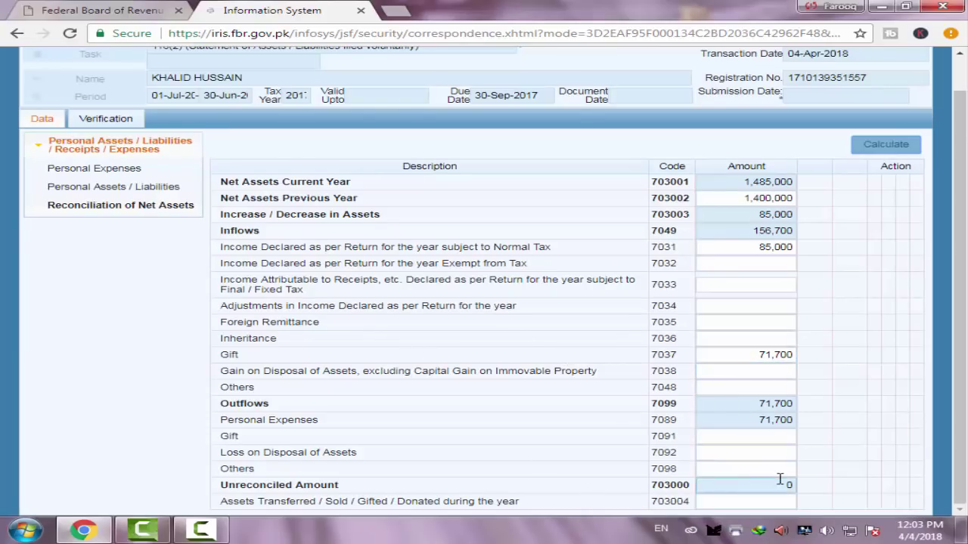
pyautogui.scroll(2, 605, 257)
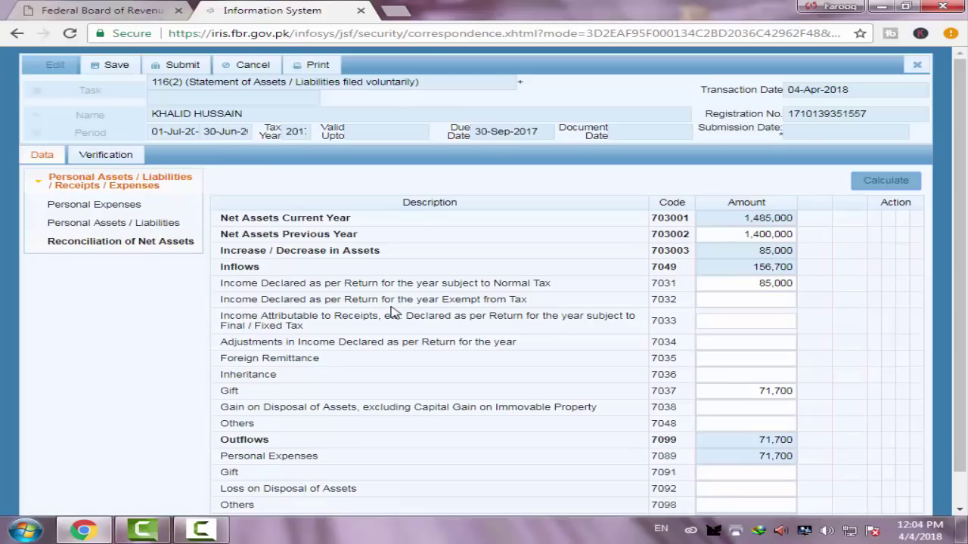
pyautogui.scroll(-2, 499, 325)
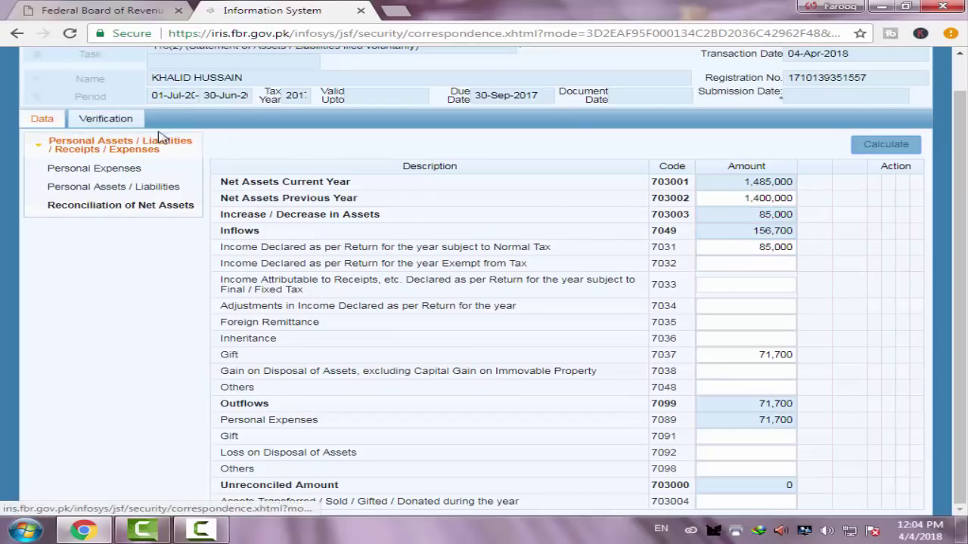
pyautogui.scroll(1, 302, 226)
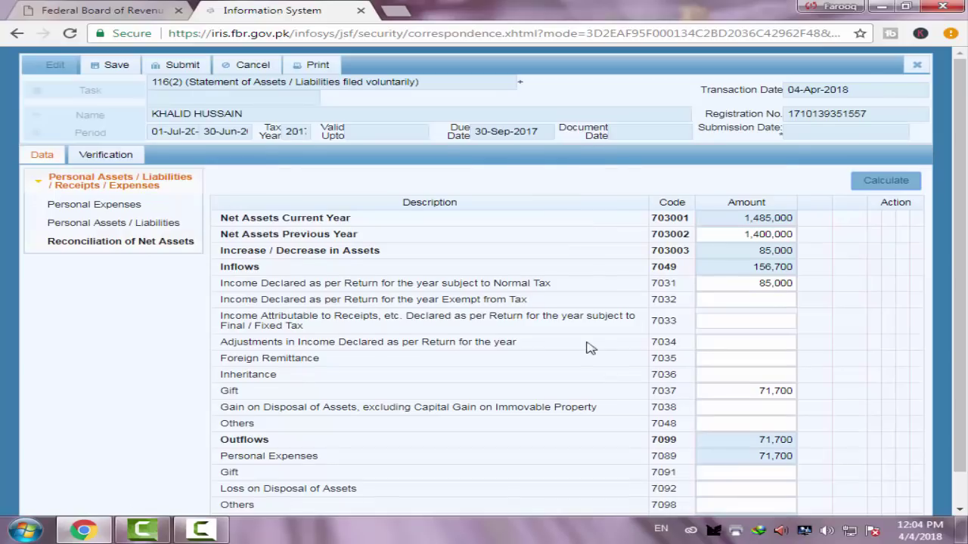
pyautogui.scroll(-1, 741, 349)
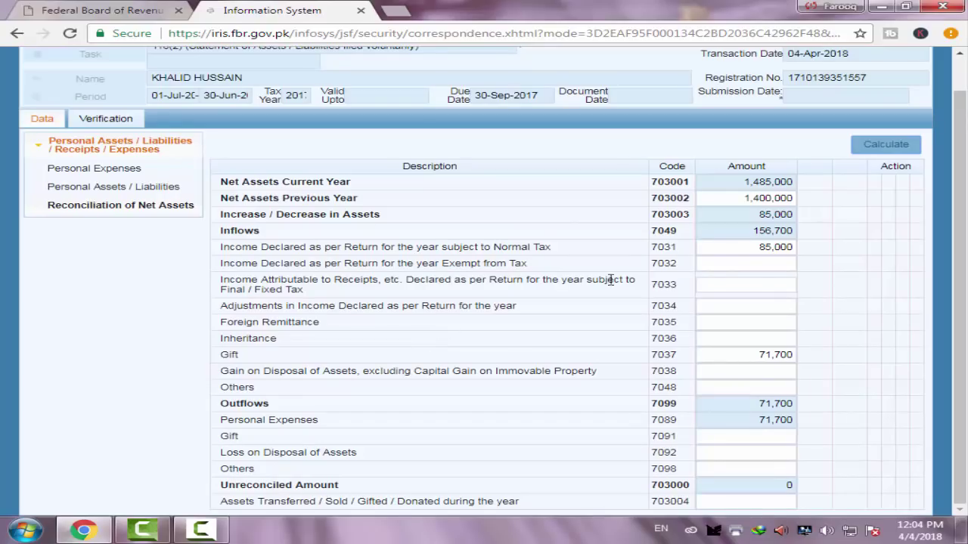
# Review the 7033, 7032, 7031 and Foreign Remittance (7035) amounts in the reconciliation
pyautogui.click(759, 282)
pyautogui.click(710, 261)
pyautogui.click(722, 246)
pyautogui.click(767, 319)
pyautogui.scroll(2, 572, 273)
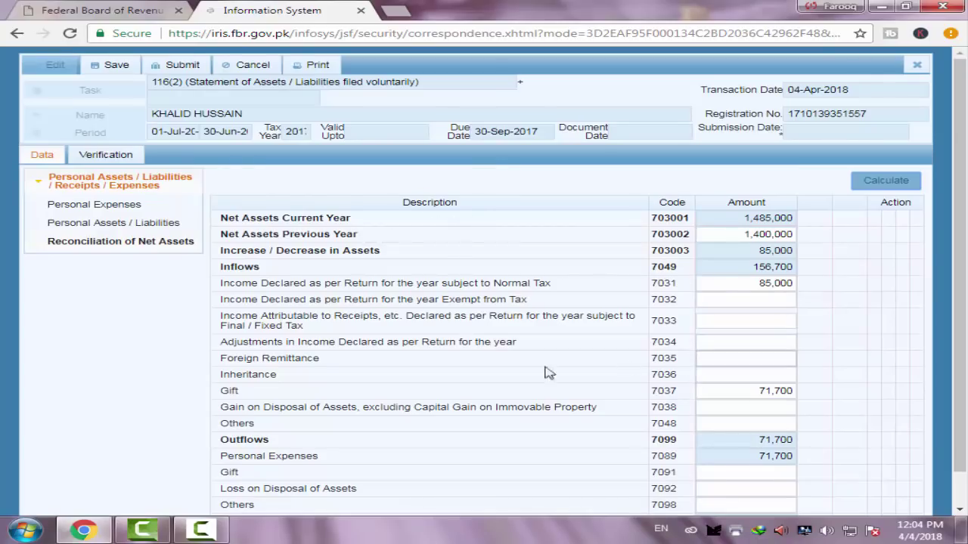
# On the Verification tab, enter the PIN and verify it until 'CODE verified successfully' appears
pyautogui.click(105, 156)
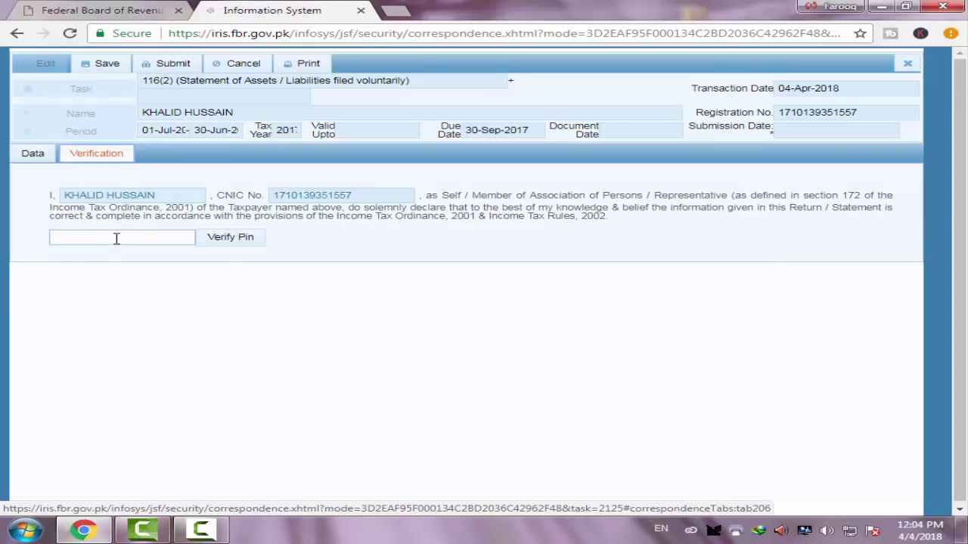
pyautogui.click(117, 239)
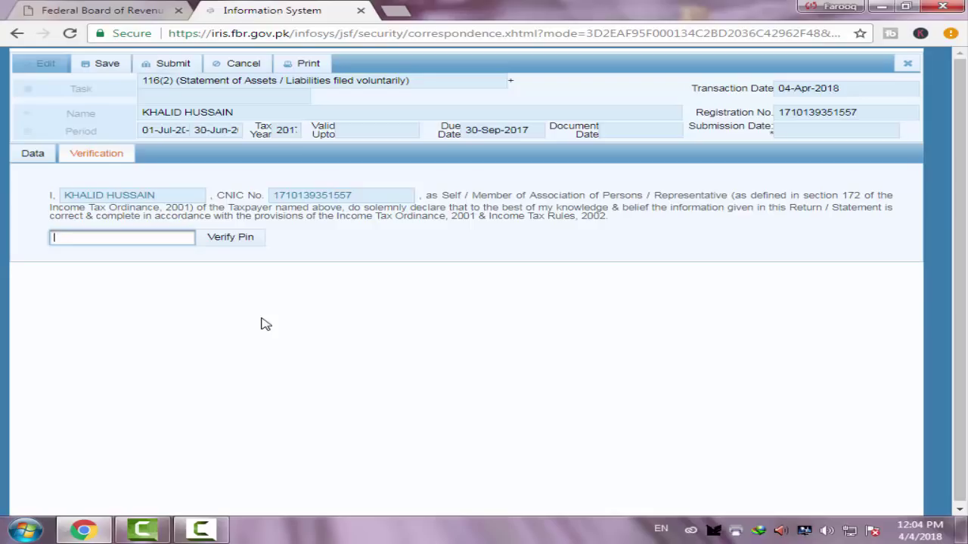
pyautogui.write('12')
pyautogui.click(237, 241)
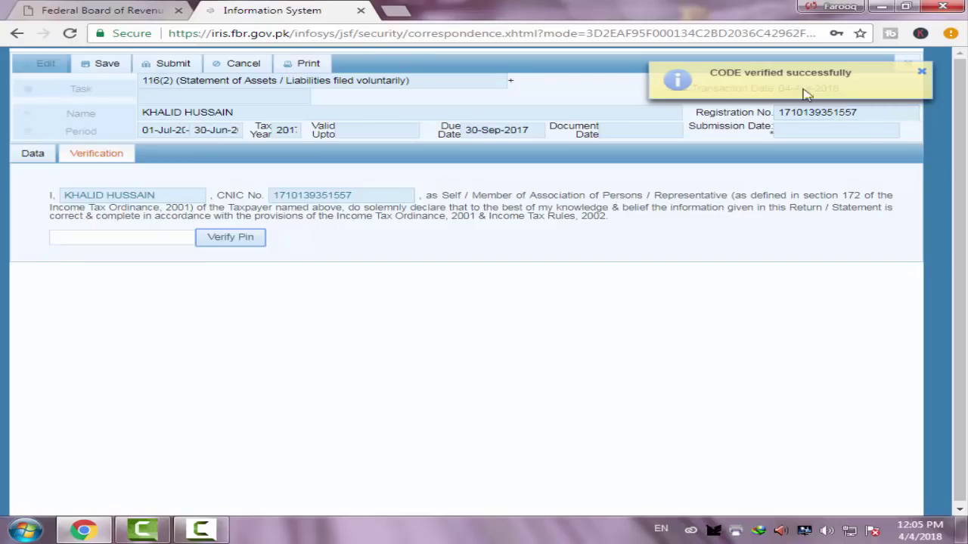
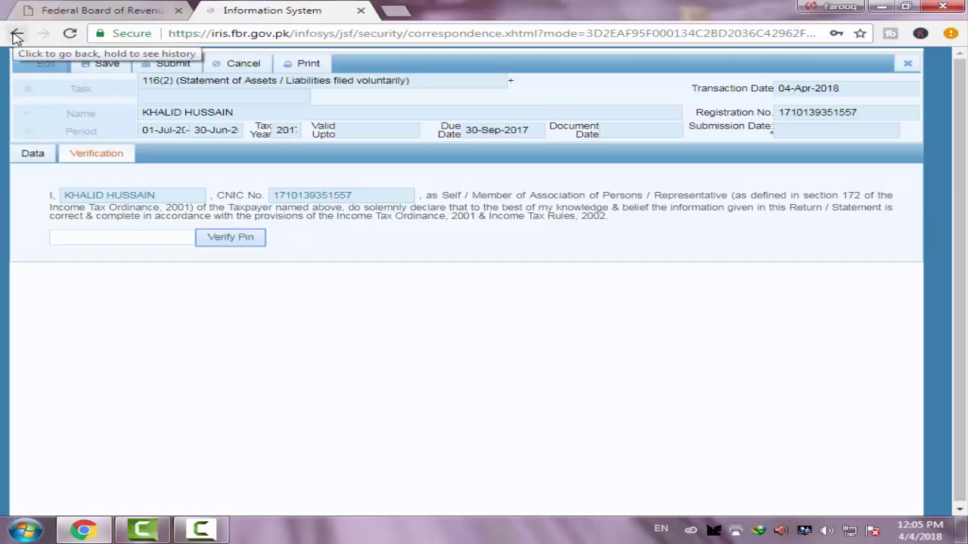
# Return to the inbox and start a new 114(1) voluntary complete-year return from the Declaration menu
pyautogui.click(17, 35)
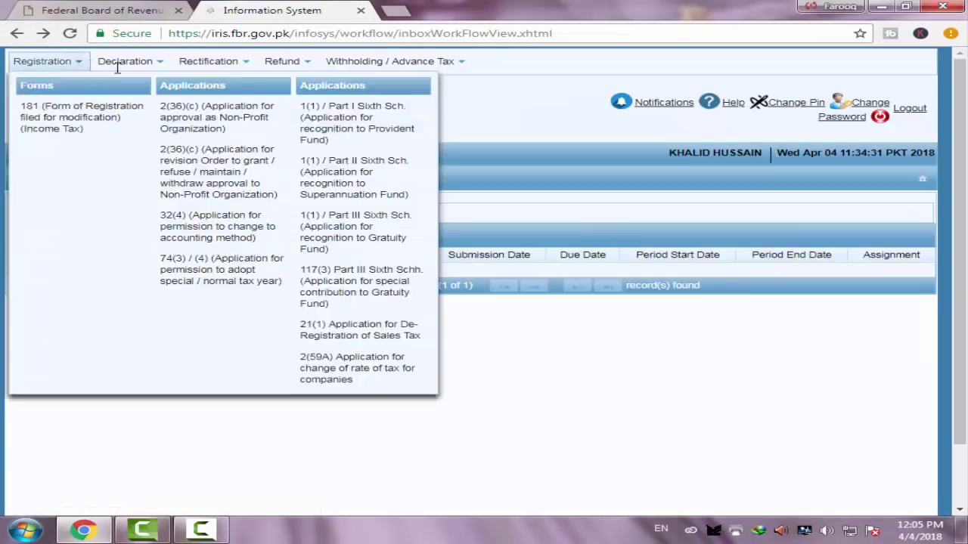
pyautogui.click(121, 62)
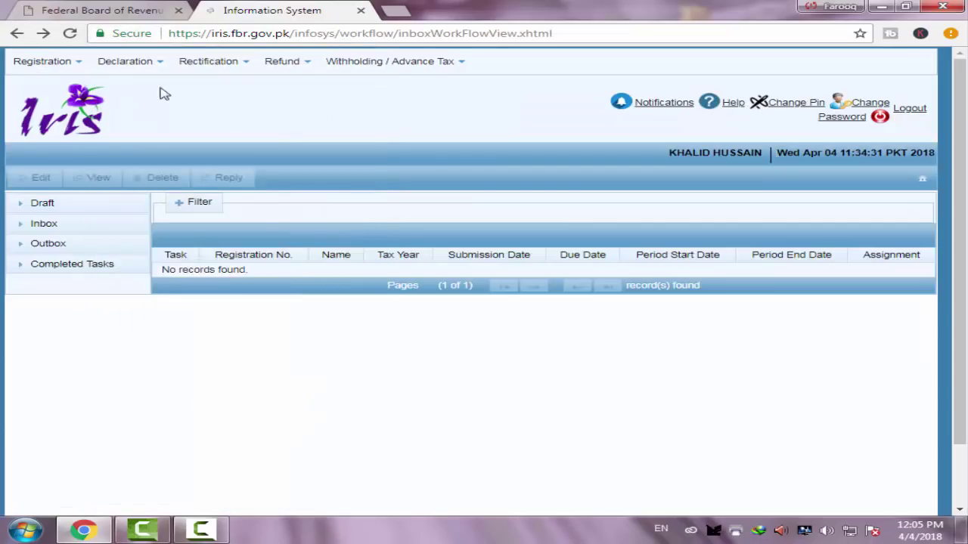
pyautogui.click(127, 59)
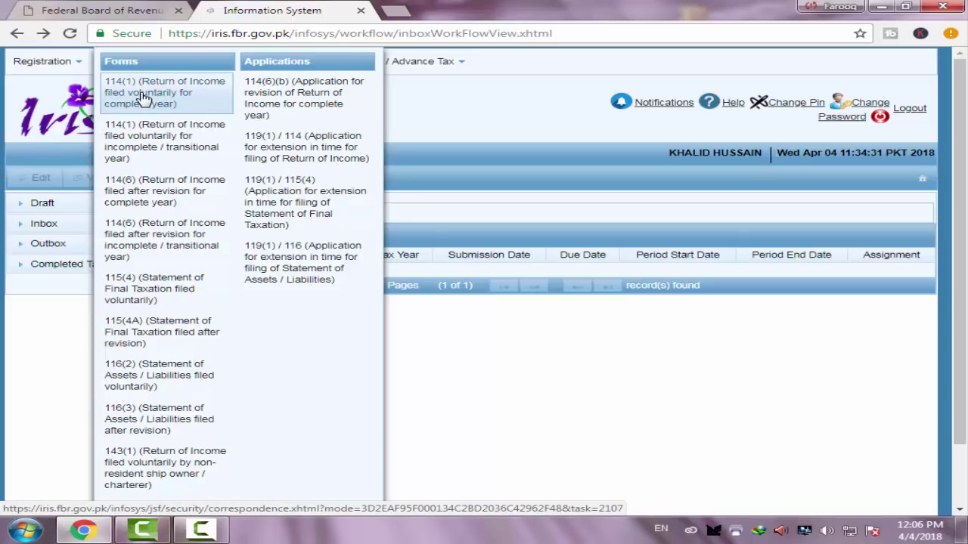
pyautogui.click(144, 98)
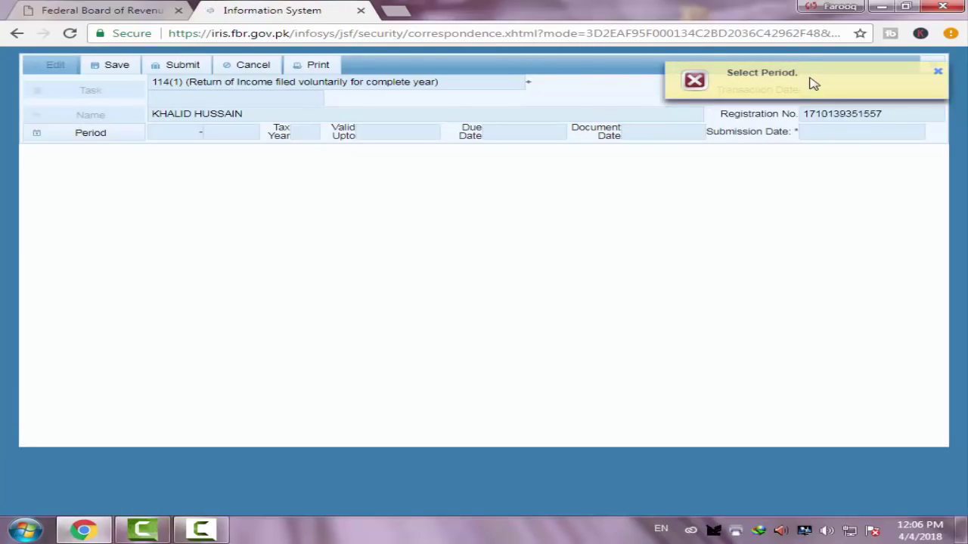
# Set the return's tax period to 2017, selecting 01-Jul-2016 to 30-Jun-2017
pyautogui.click(90, 133)
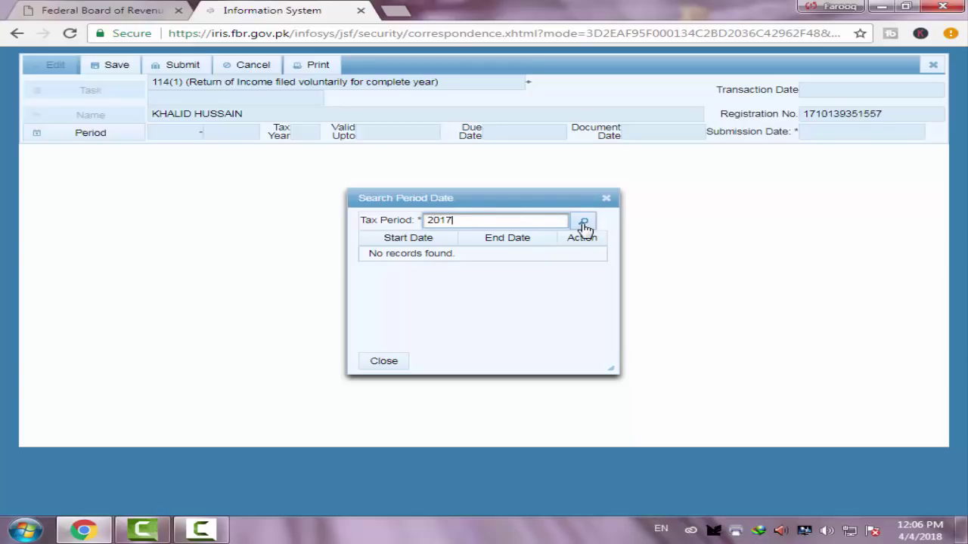
pyautogui.click(586, 226)
pyautogui.click(583, 224)
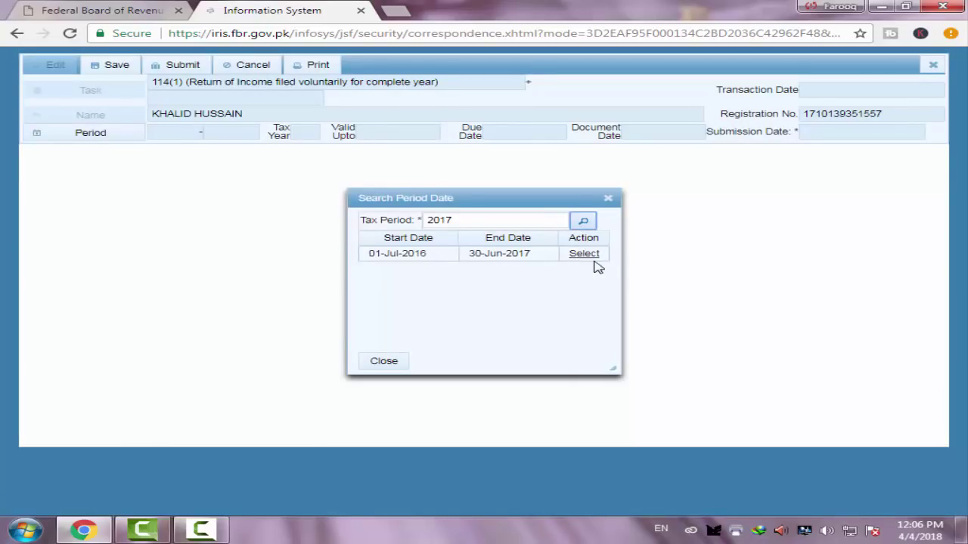
pyautogui.click(589, 262)
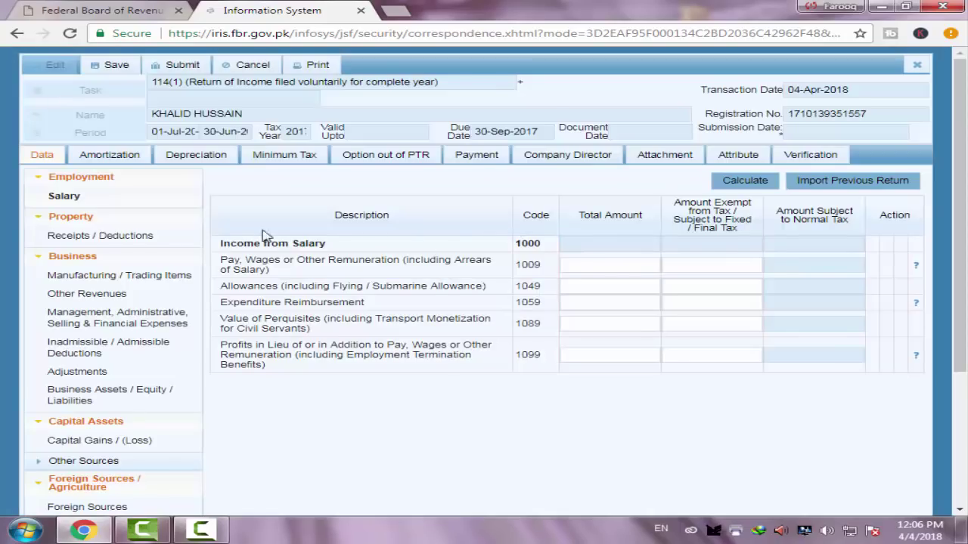
# Collapse Property, Business, Foreign Sources, Tax Chargeable and Capital Assets, then open Employment's Salary entry
pyautogui.scroll(-3, 156, 182)
pyautogui.scroll(3, 217, 156)
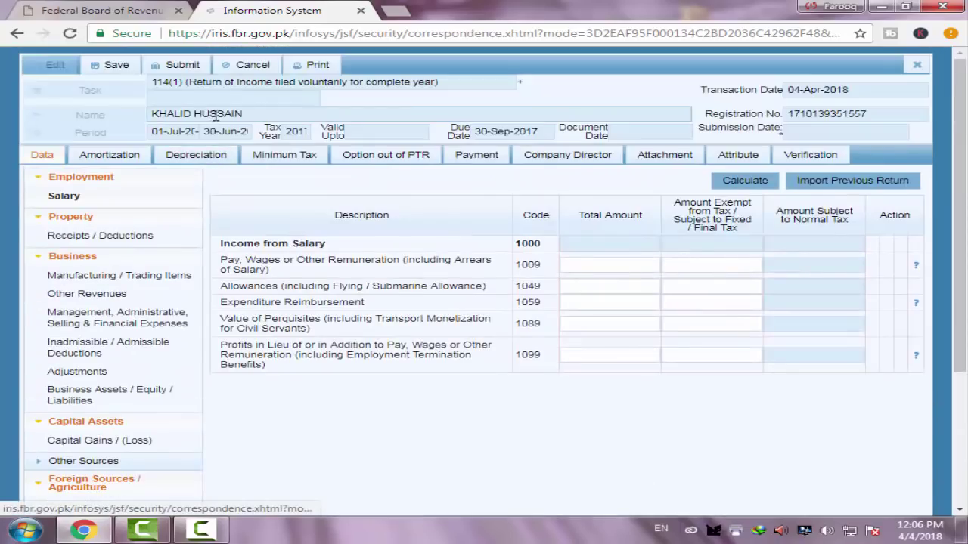
pyautogui.scroll(-3, 519, 264)
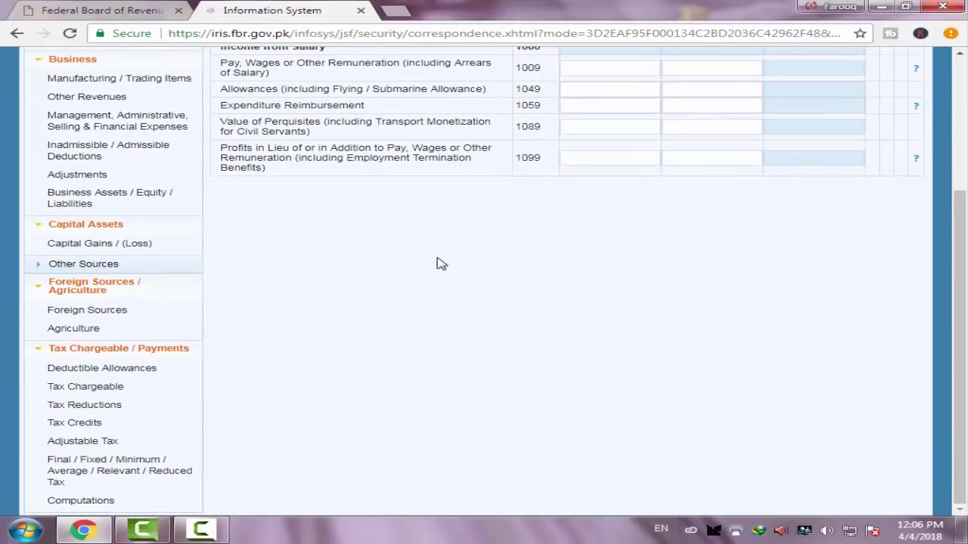
pyautogui.scroll(3, 433, 257)
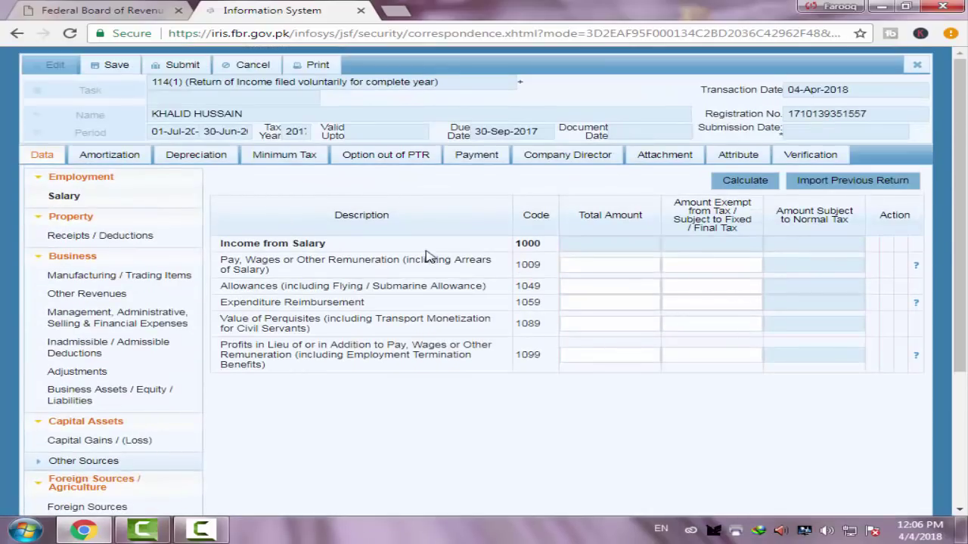
pyautogui.click(83, 219)
pyautogui.click(80, 236)
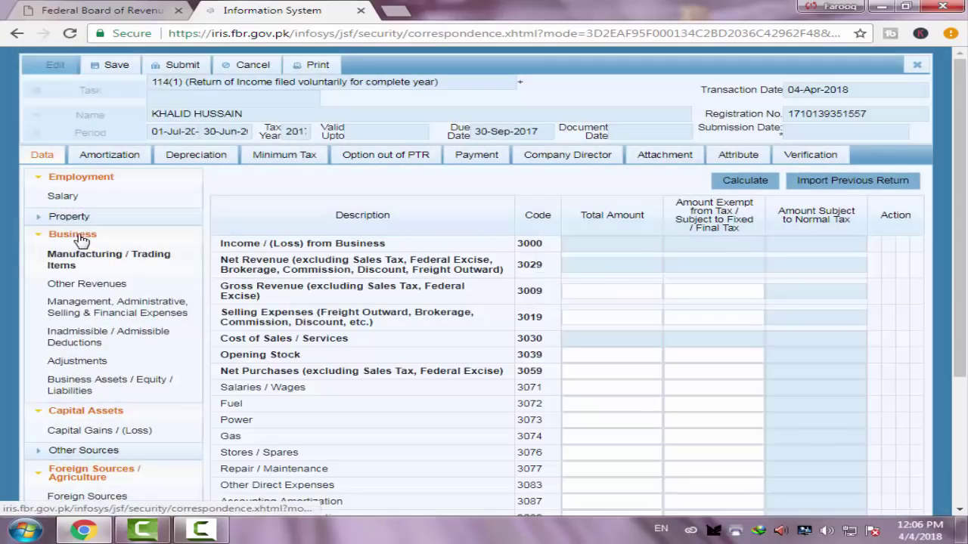
pyautogui.click(80, 238)
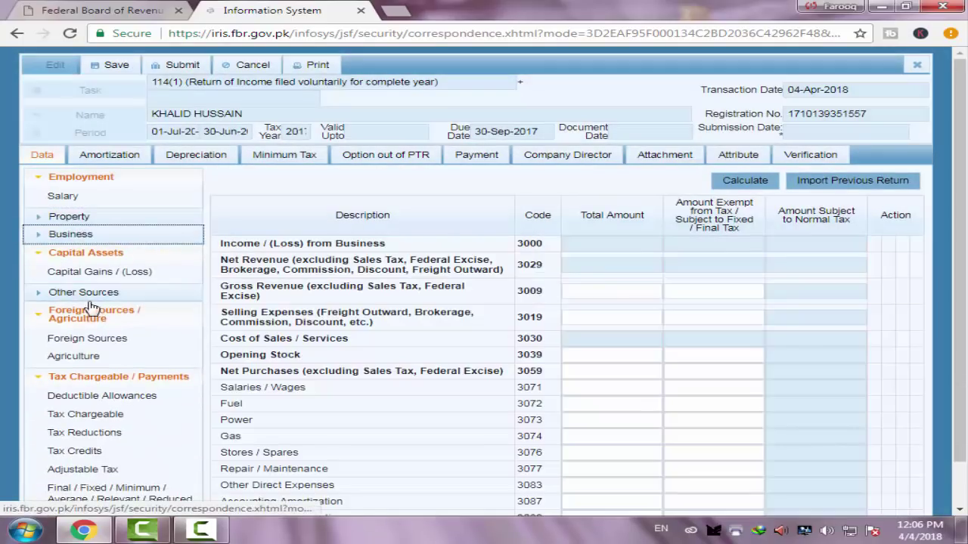
pyautogui.click(81, 313)
pyautogui.click(97, 331)
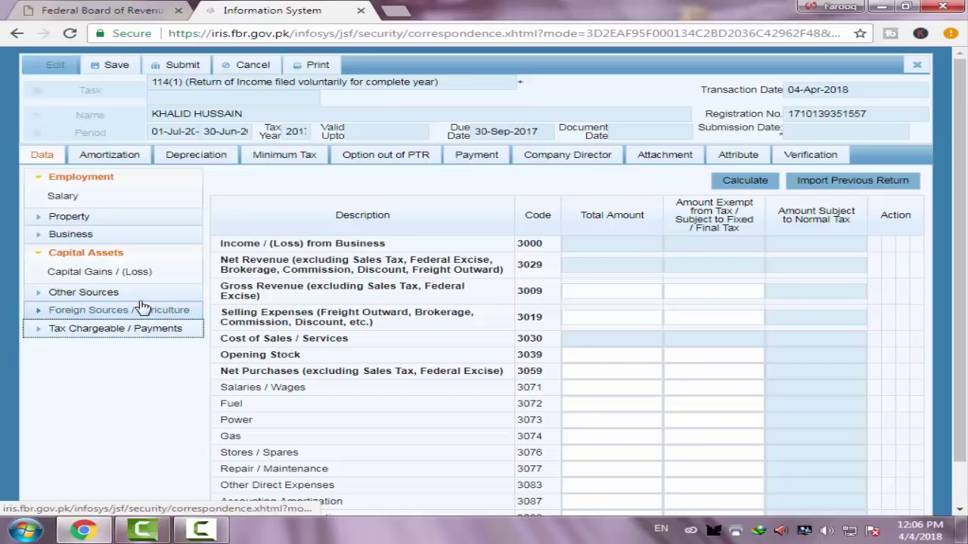
pyautogui.click(97, 252)
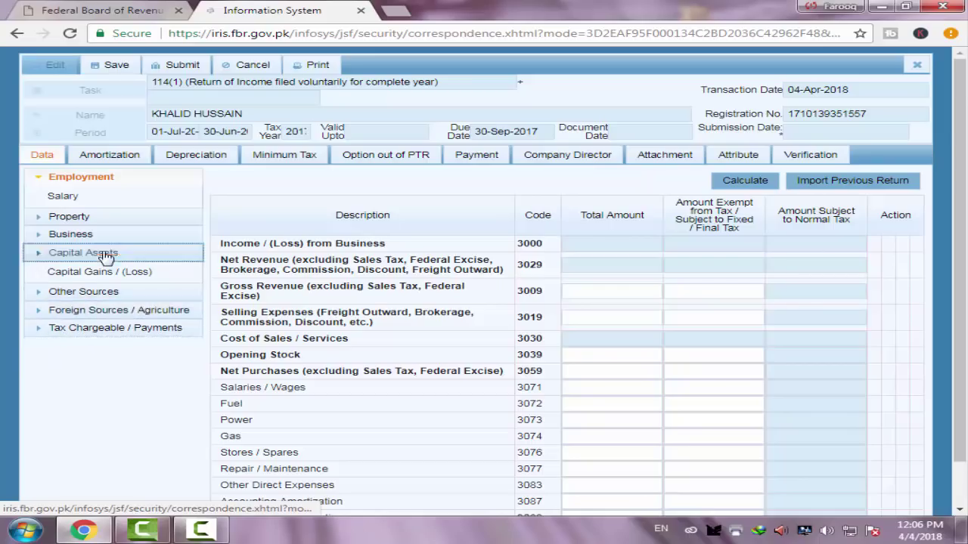
pyautogui.click(83, 176)
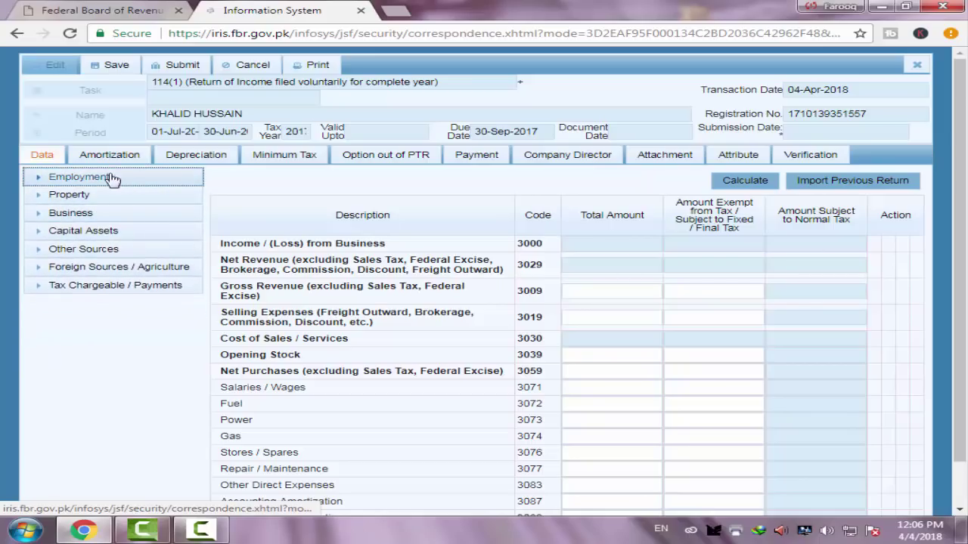
pyautogui.click(84, 181)
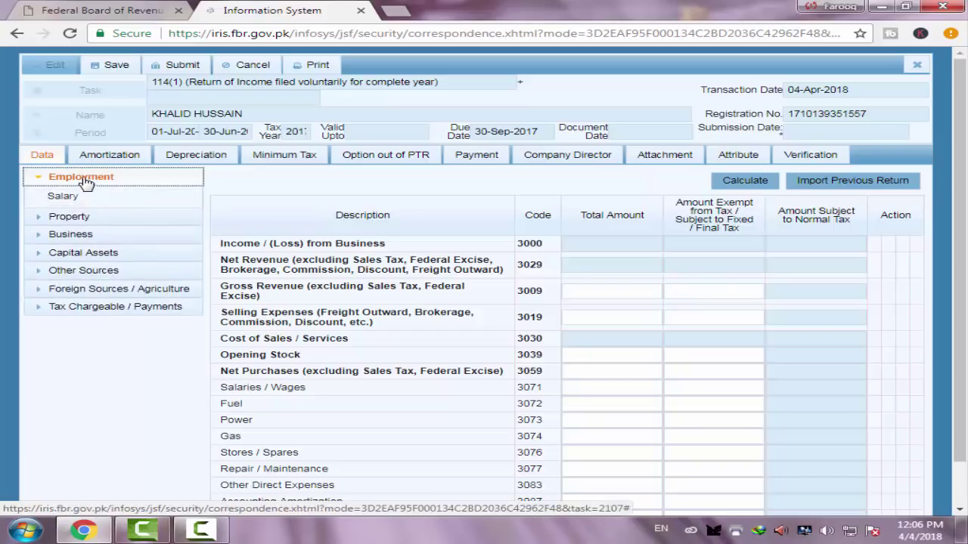
pyautogui.click(81, 196)
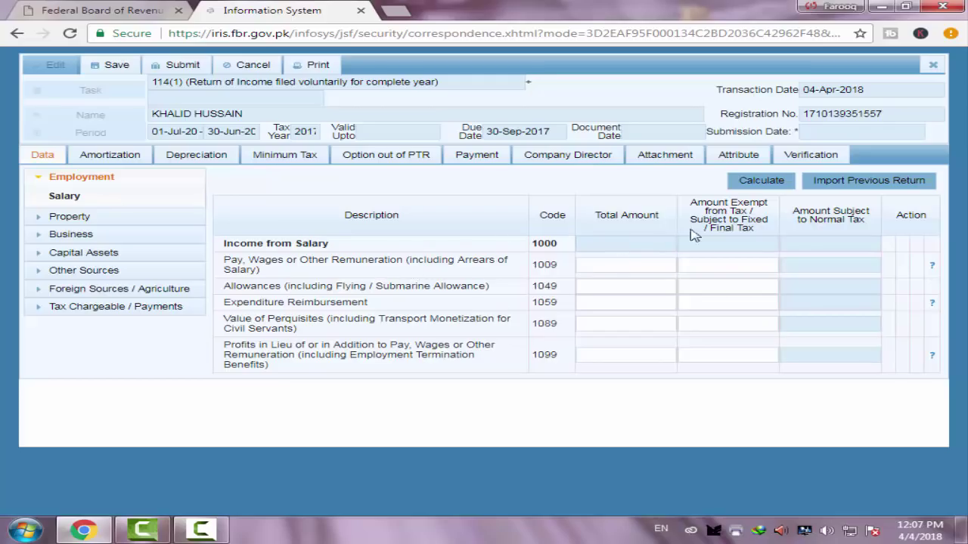
# Enter 10,000 pay and wages (code 1009) and calculate the salary totals
pyautogui.click(634, 265)
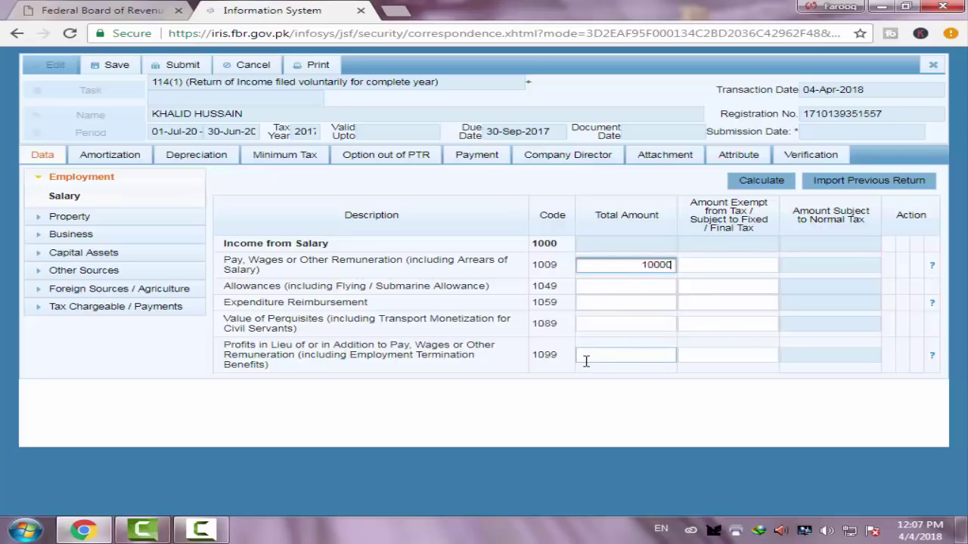
pyautogui.click(658, 289)
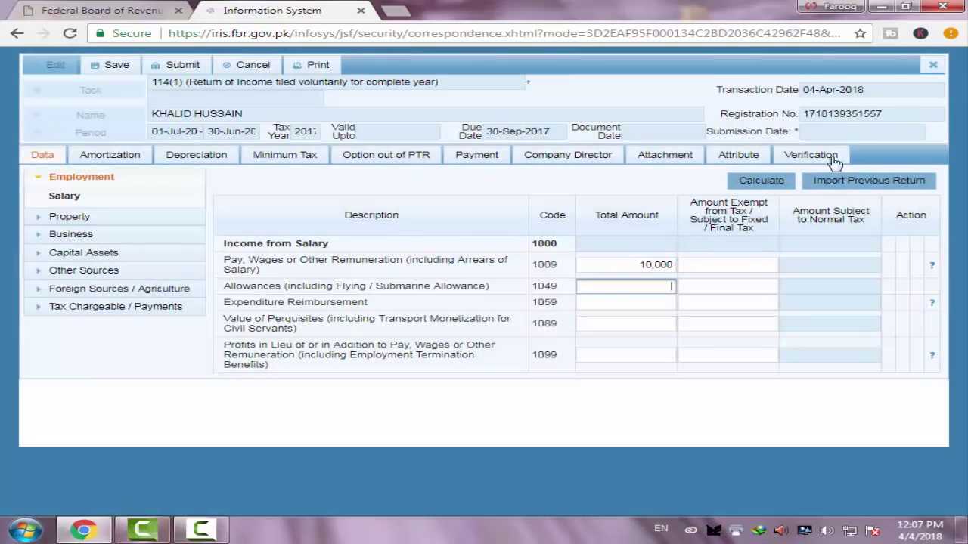
pyautogui.click(779, 182)
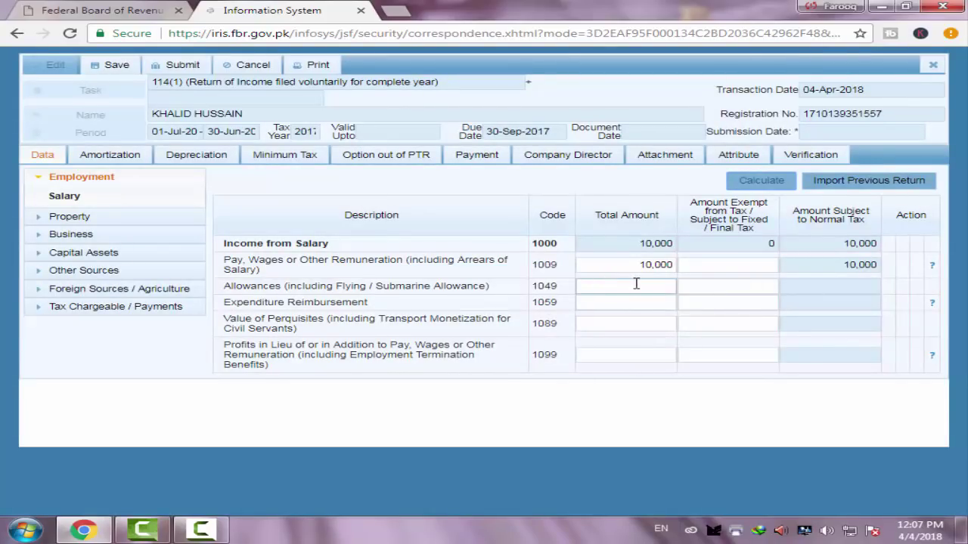
# Add 2,000 expenditure reimbursement (code 1059) and recalculate salary income to 12,000
pyautogui.click(636, 286)
pyautogui.click(650, 306)
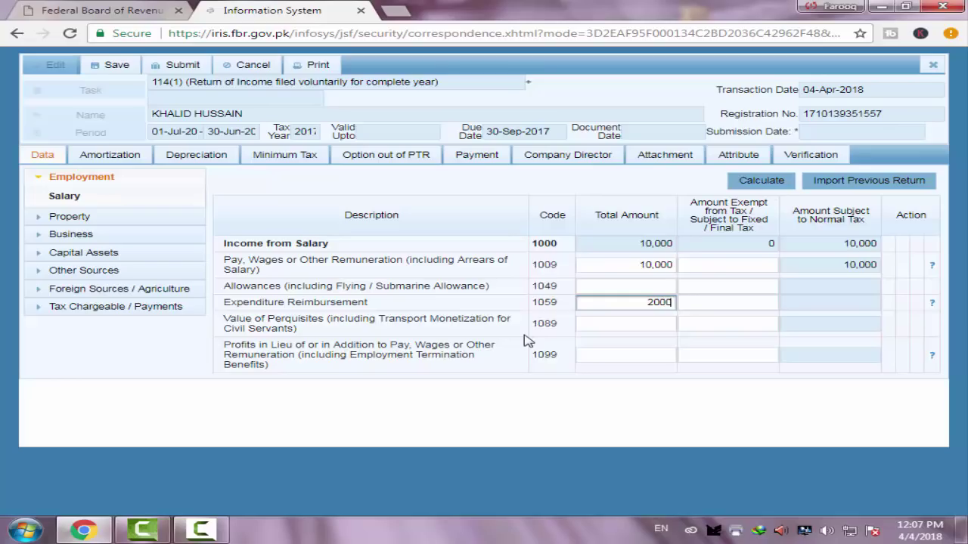
pyautogui.click(653, 323)
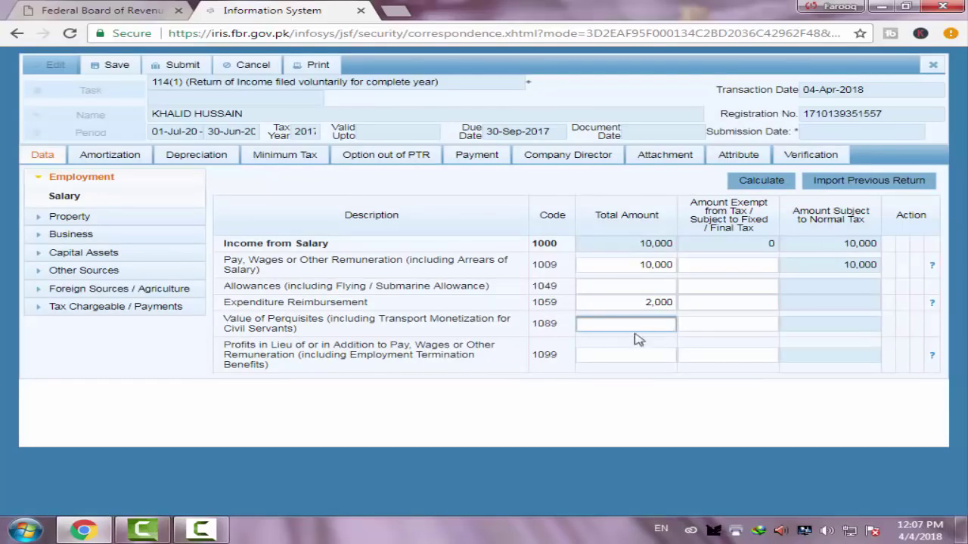
pyautogui.click(653, 356)
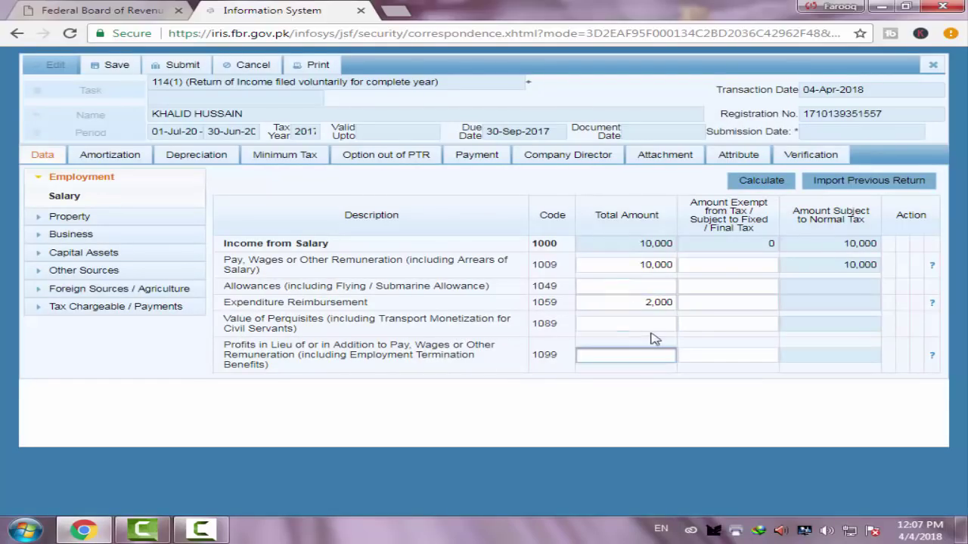
pyautogui.click(655, 323)
pyautogui.click(655, 359)
pyautogui.click(744, 189)
pyautogui.click(665, 323)
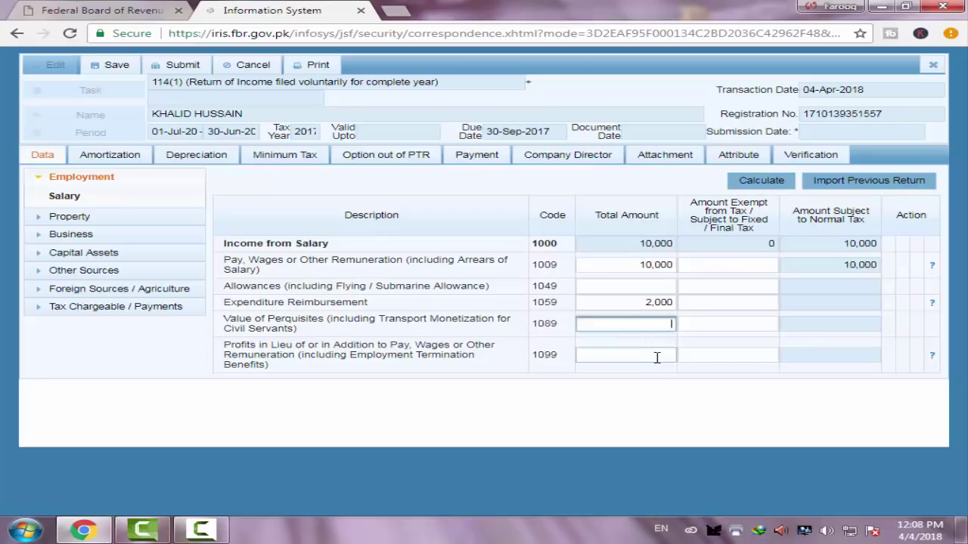
pyautogui.click(657, 355)
pyautogui.click(756, 183)
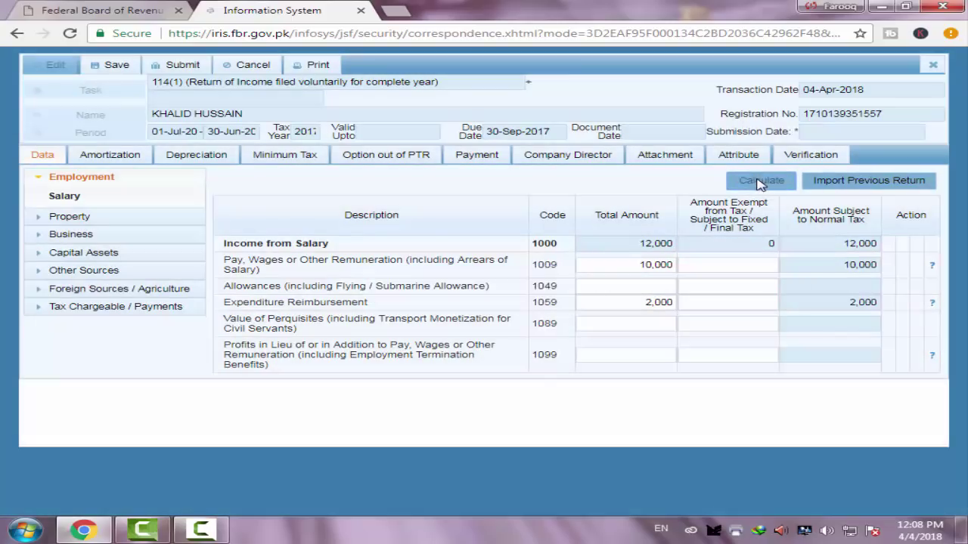
pyautogui.click(759, 184)
pyautogui.click(69, 220)
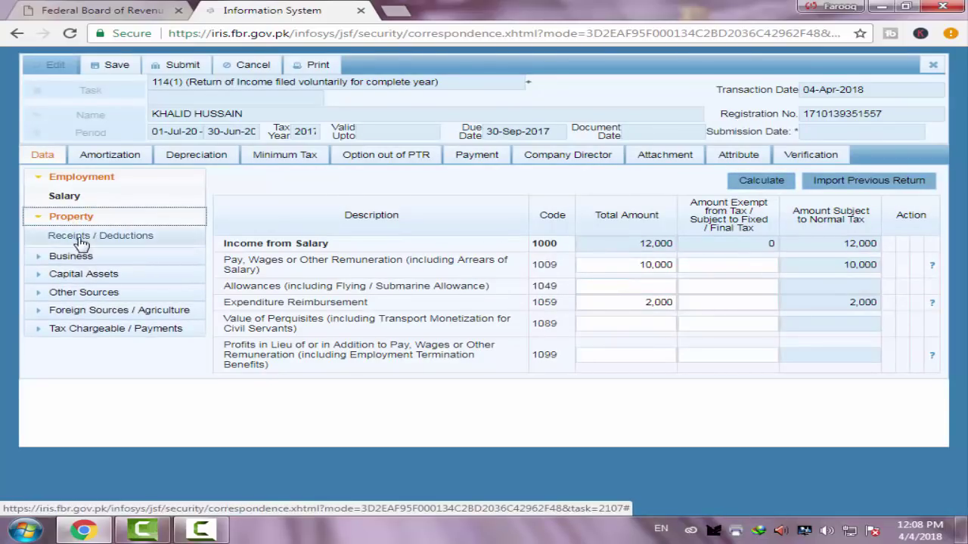
# Enter 10,000 rent received (code 2001) under property Receipts / Deductions and calculate the totals
pyautogui.click(79, 237)
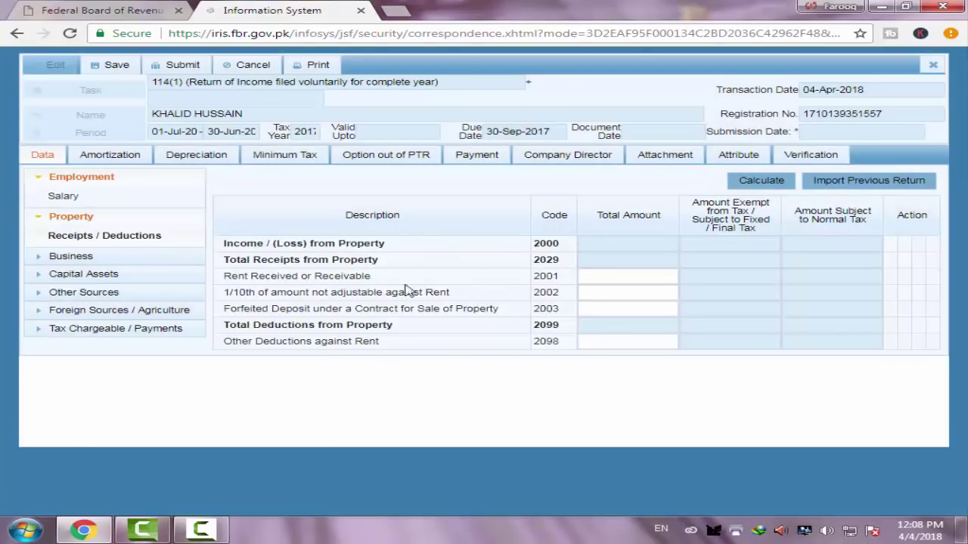
pyautogui.click(610, 279)
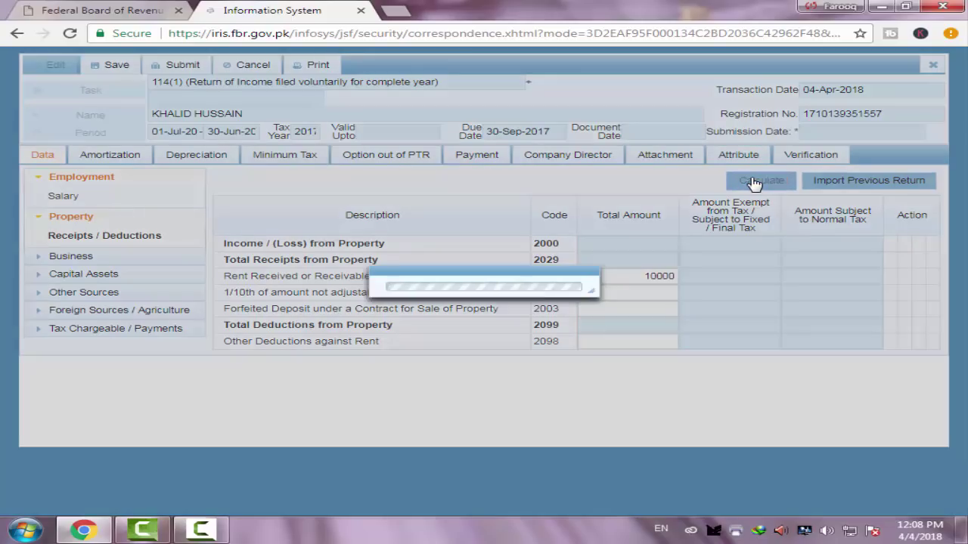
pyautogui.click(754, 182)
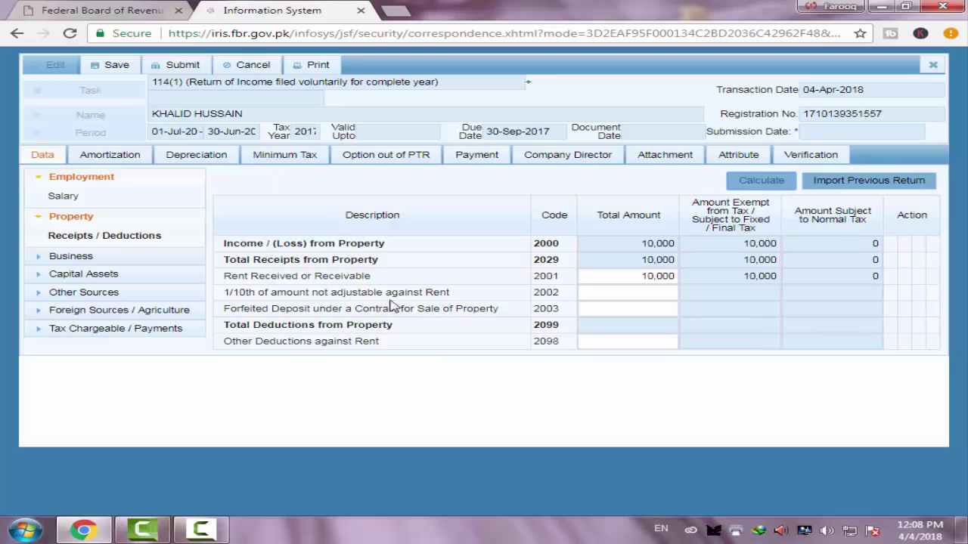
pyautogui.click(596, 295)
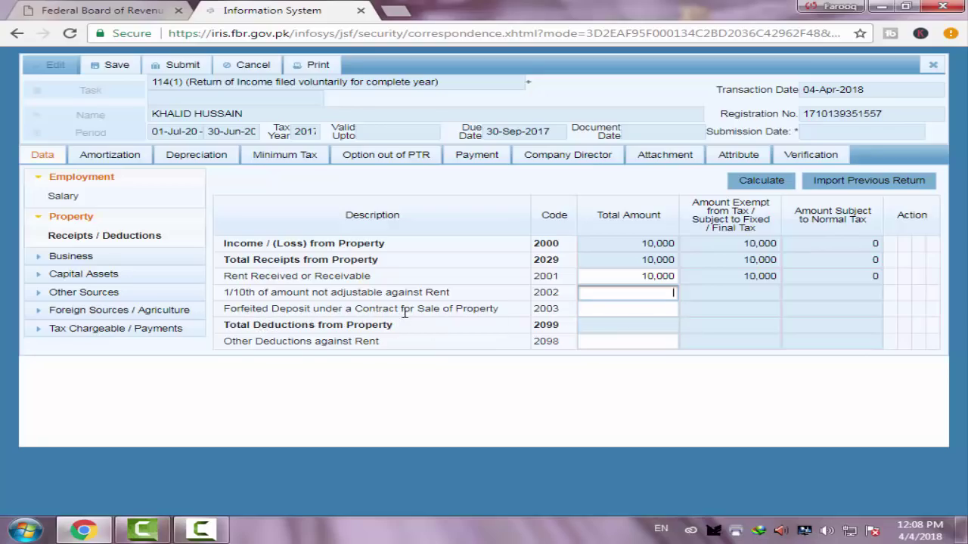
pyautogui.click(660, 309)
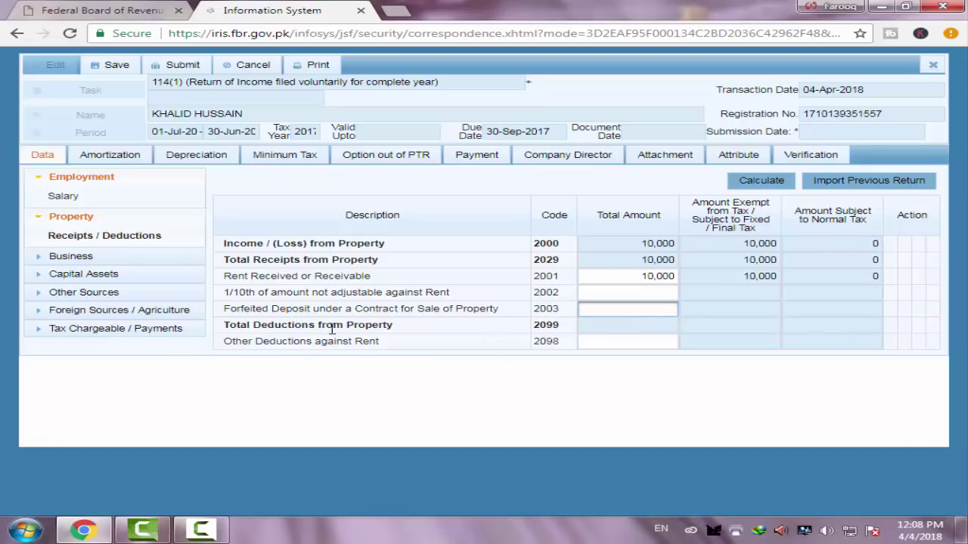
pyautogui.click(632, 341)
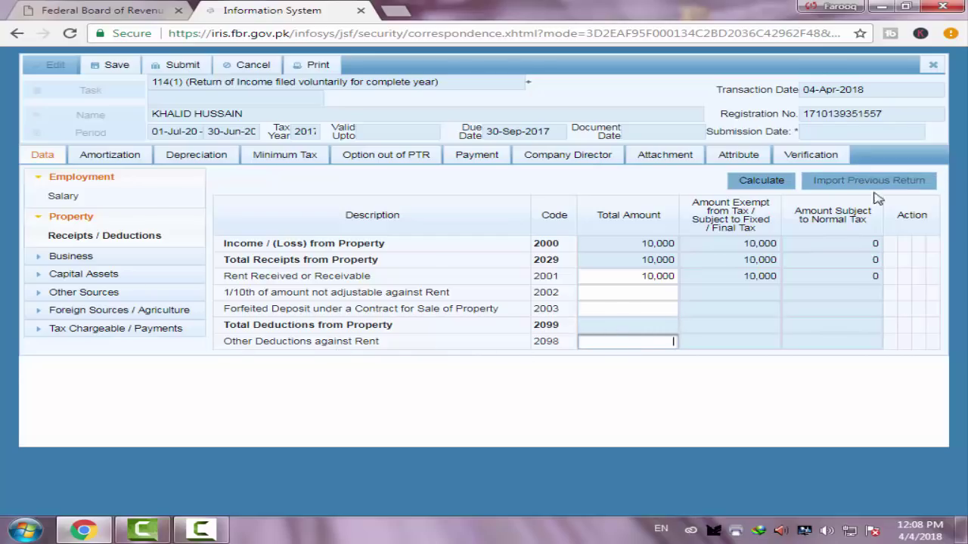
pyautogui.click(758, 183)
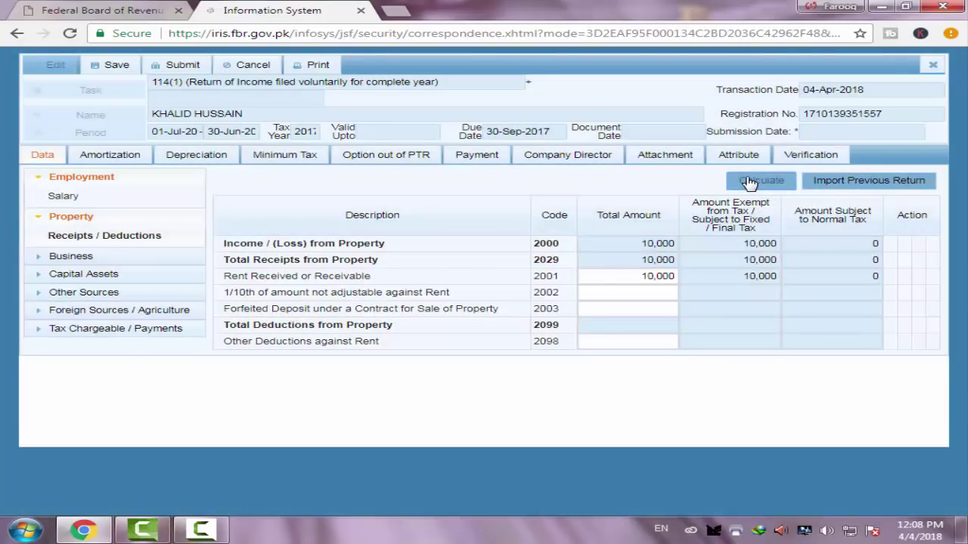
pyautogui.click(749, 183)
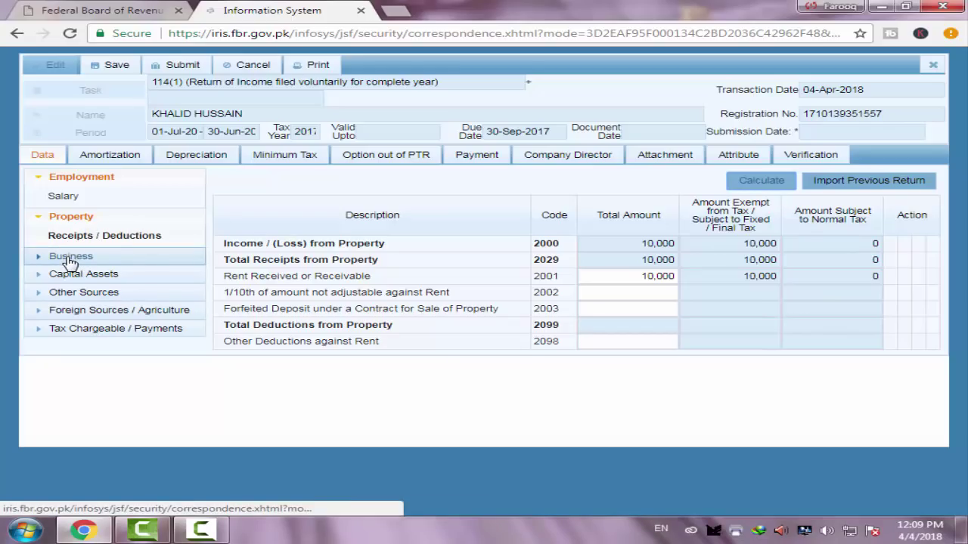
pyautogui.click(68, 258)
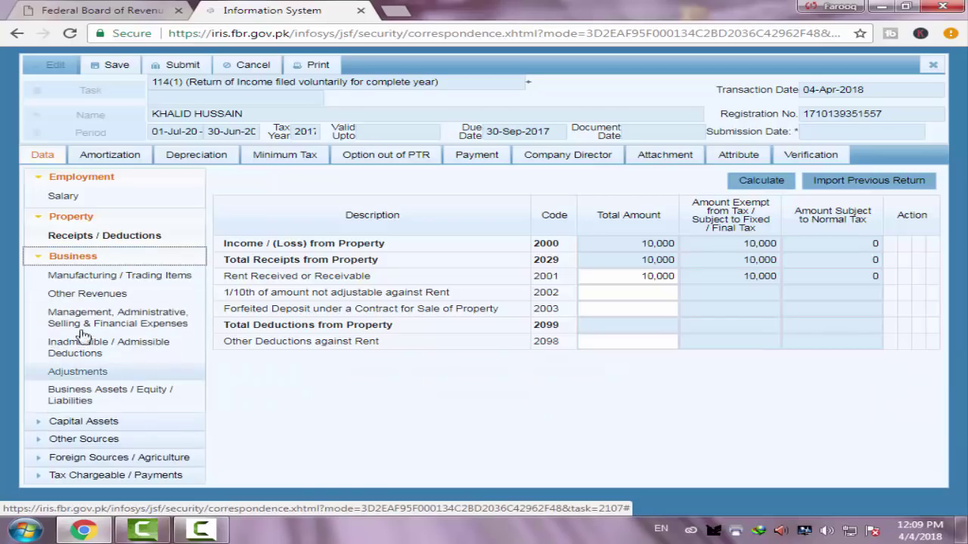
# Go to the Manufacturing / Trading Items schedule and move through its revenue and cost fields
pyautogui.click(81, 277)
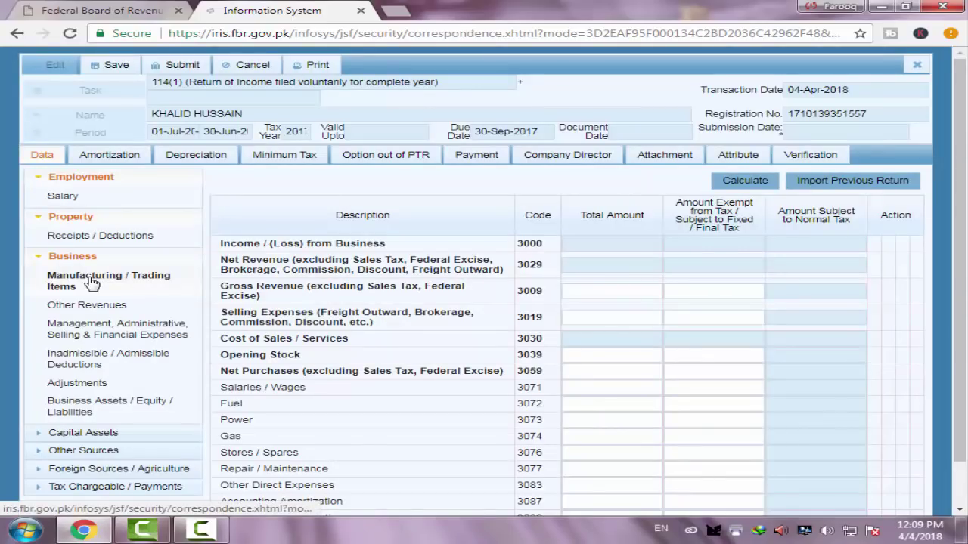
pyautogui.scroll(-1, 321, 290)
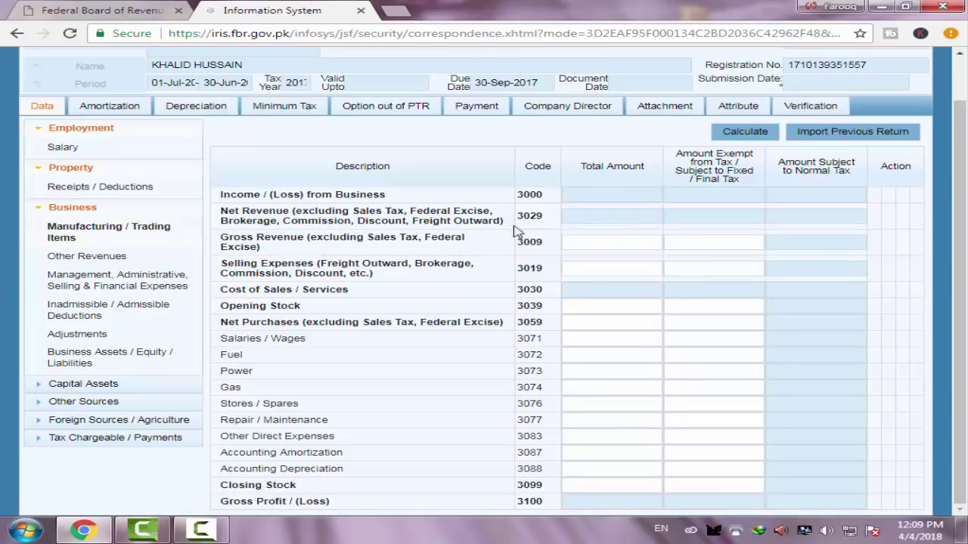
pyautogui.click(634, 241)
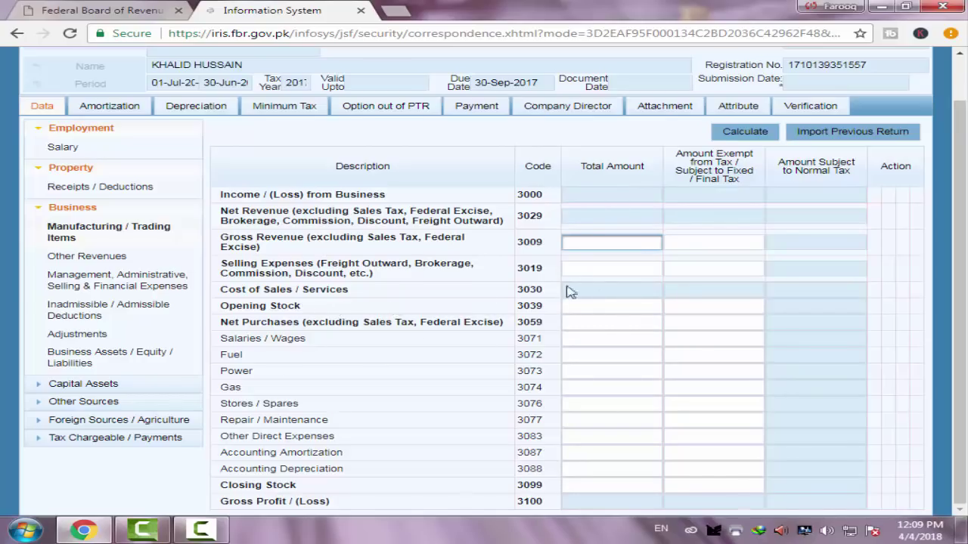
pyautogui.click(629, 303)
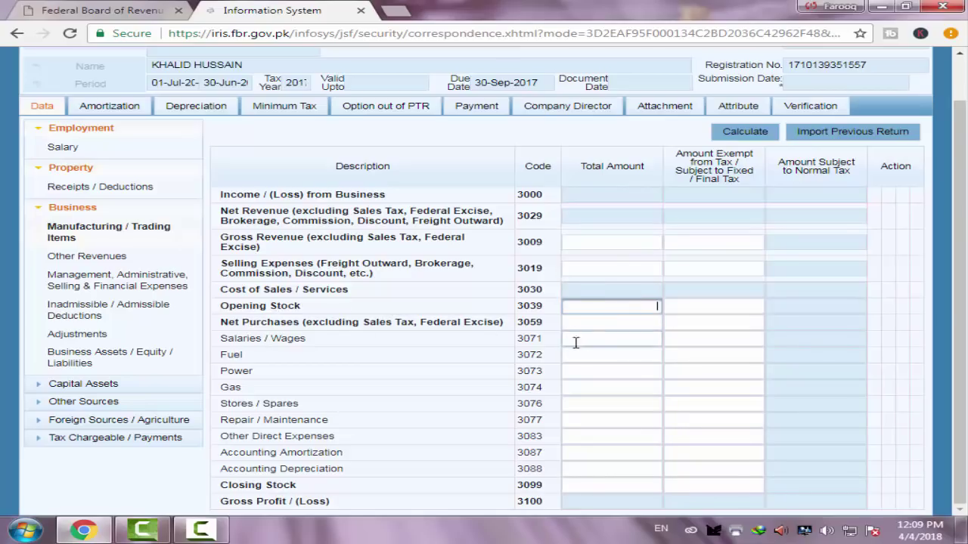
pyautogui.click(628, 321)
pyautogui.click(634, 342)
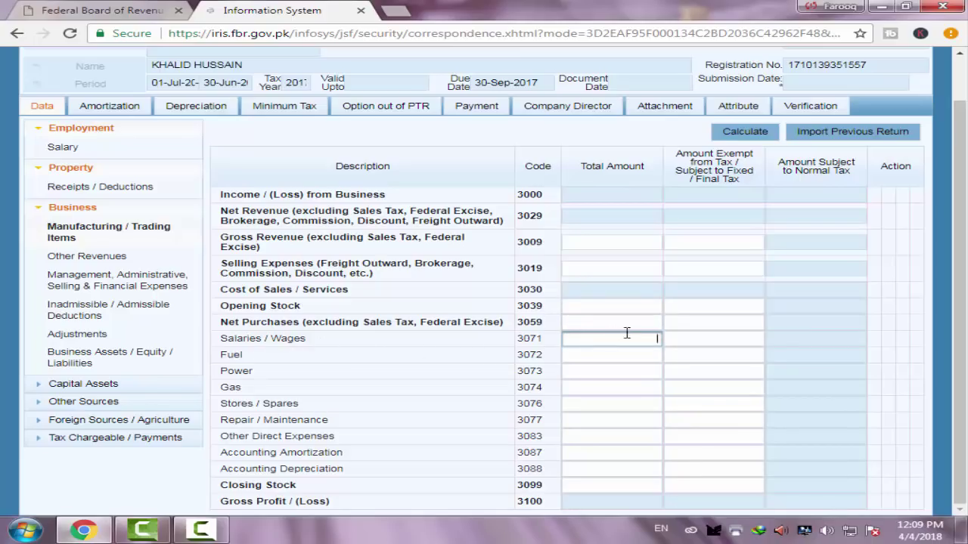
pyautogui.click(612, 356)
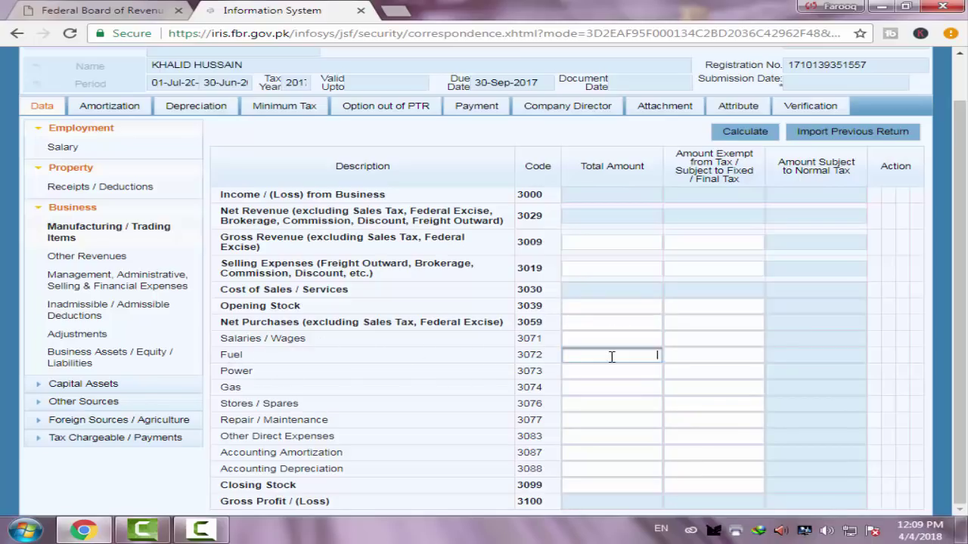
pyautogui.click(620, 372)
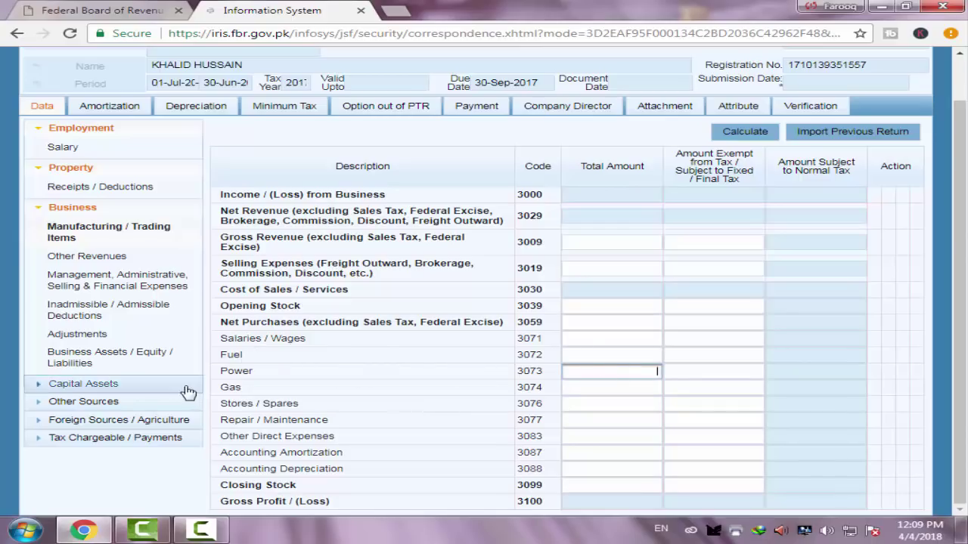
pyautogui.click(631, 389)
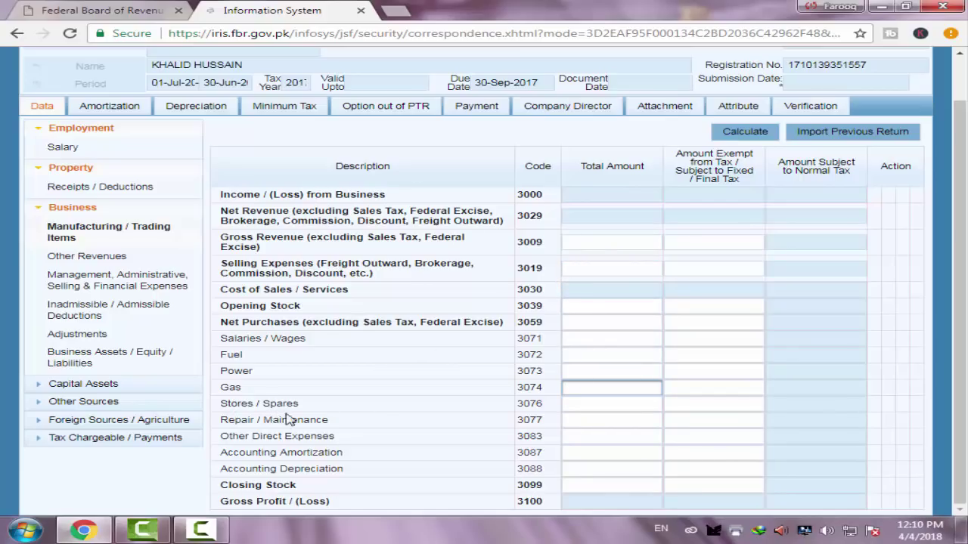
# Enter 50,000 for Repair / Maintenance (3077) and calculate a -50,000 business loss
pyautogui.click(609, 419)
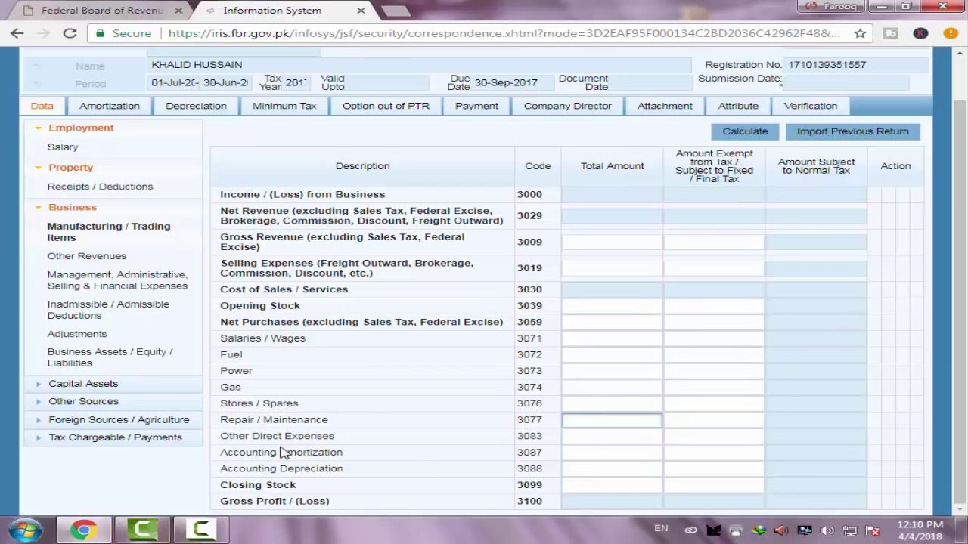
pyautogui.click(587, 437)
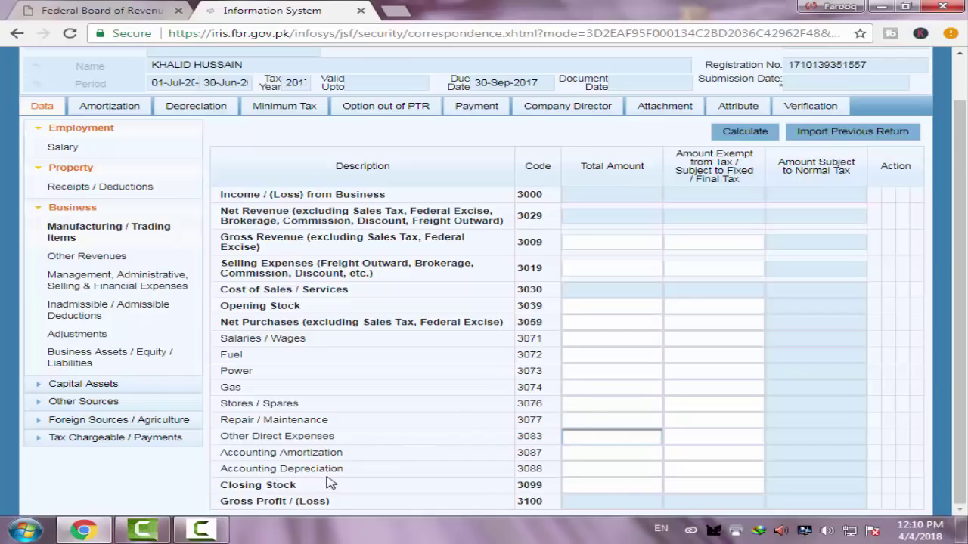
pyautogui.click(626, 470)
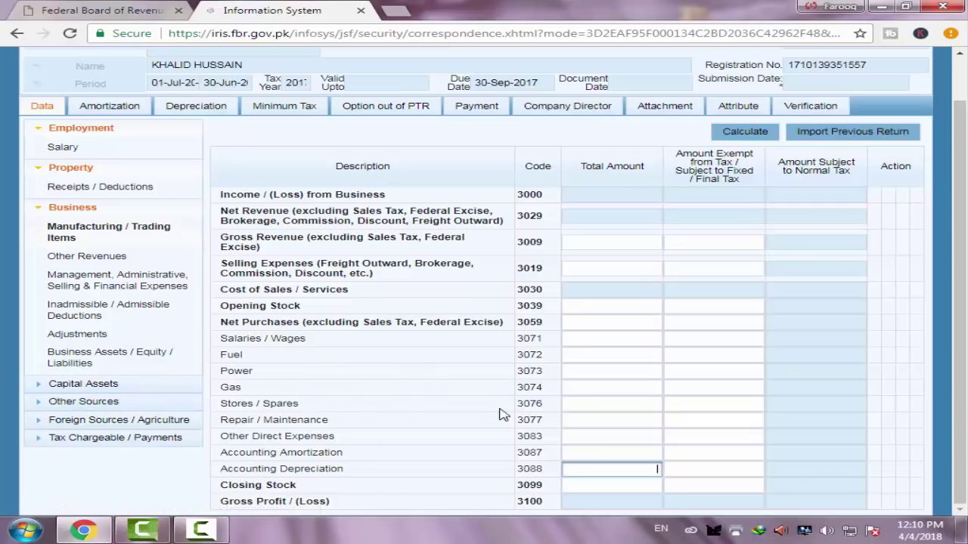
pyautogui.click(607, 420)
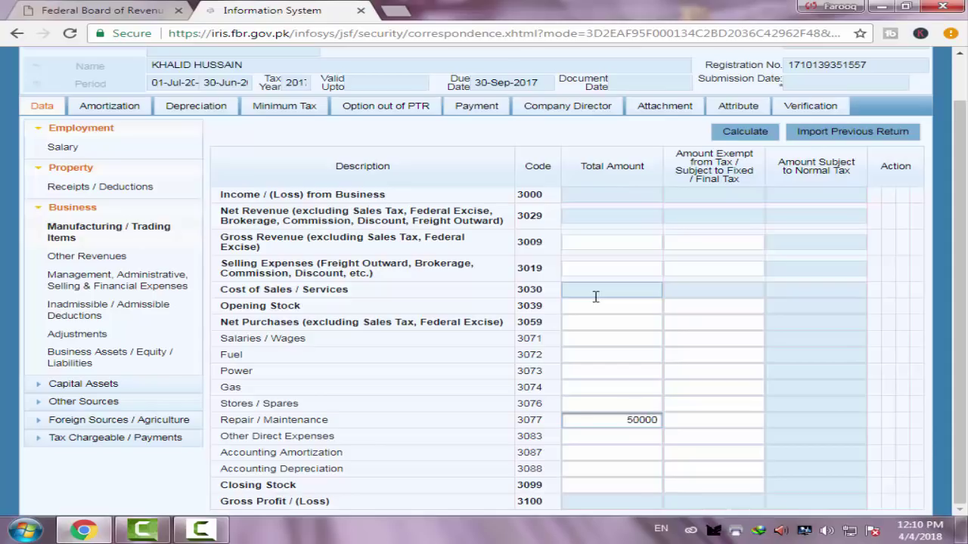
pyautogui.click(746, 141)
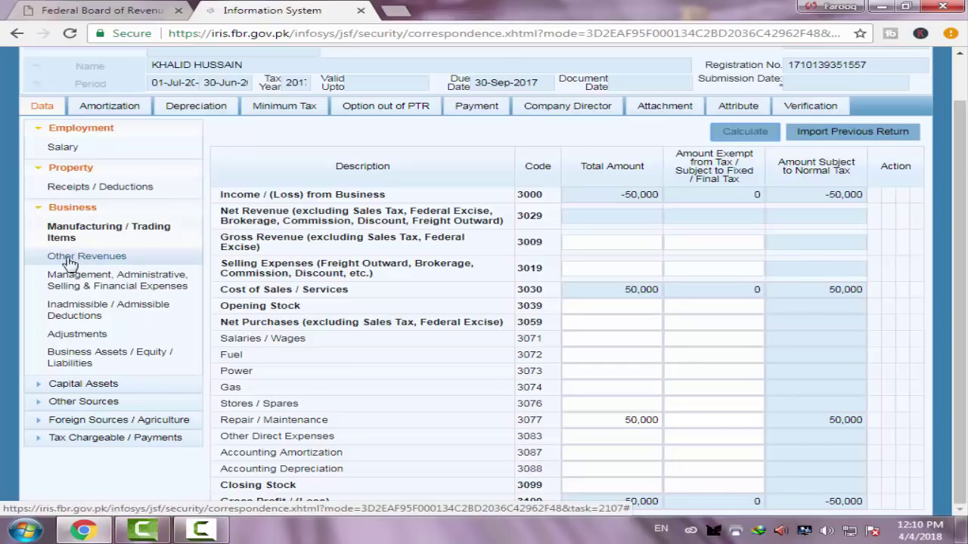
# Enter 50,000 as Fee for Technical / Professional Services (3101) in Other Revenues and calculate
pyautogui.click(84, 258)
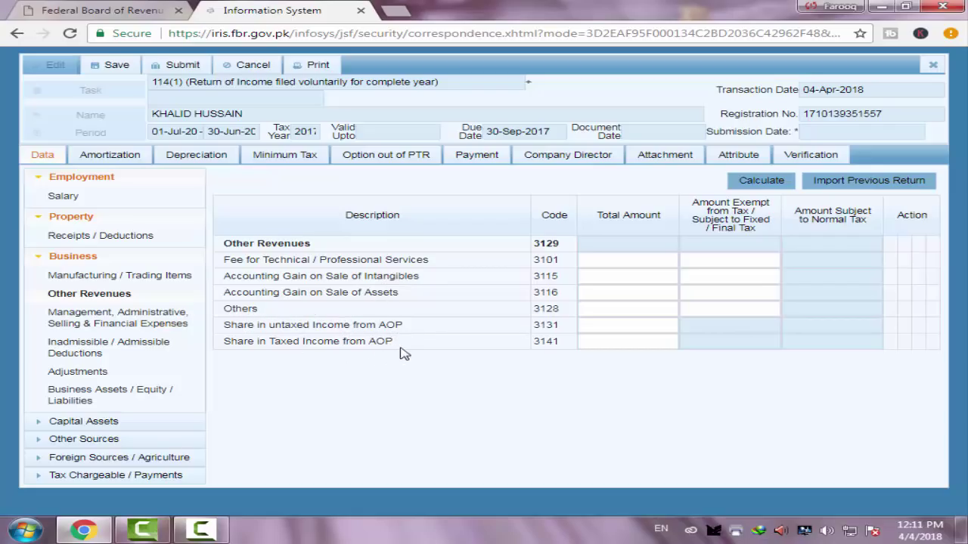
pyautogui.click(626, 272)
pyautogui.click(628, 262)
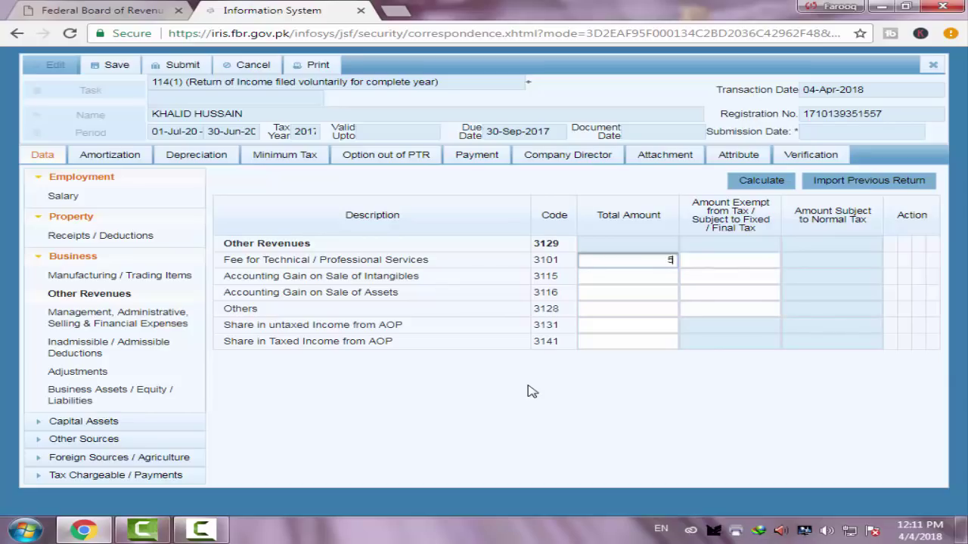
pyautogui.click(756, 185)
pyautogui.click(756, 185)
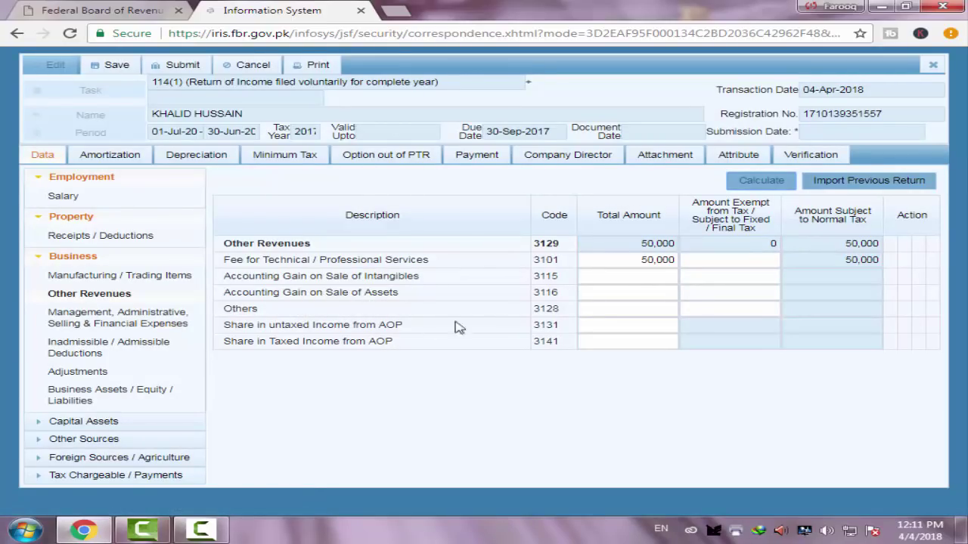
pyautogui.click(651, 297)
pyautogui.click(632, 324)
pyautogui.click(586, 341)
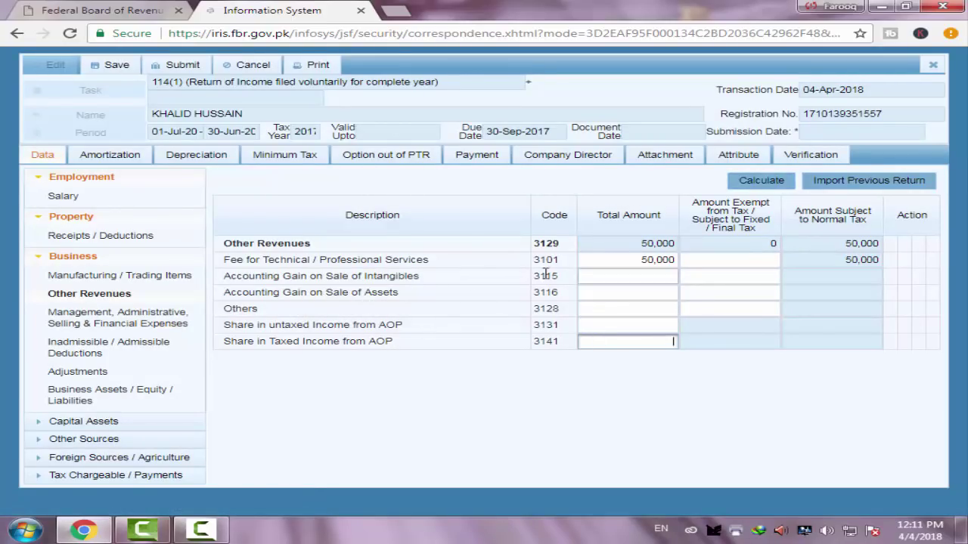
pyautogui.click(173, 323)
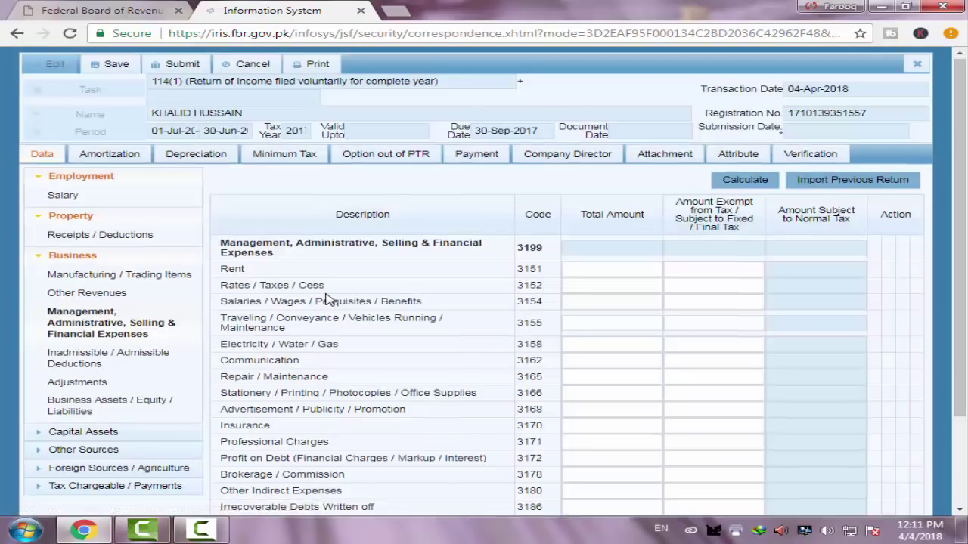
# Enter 50,000 for Electricity / Water / Gas (3158) and calculate the -50,000 accounting loss
pyautogui.scroll(-2, 317, 307)
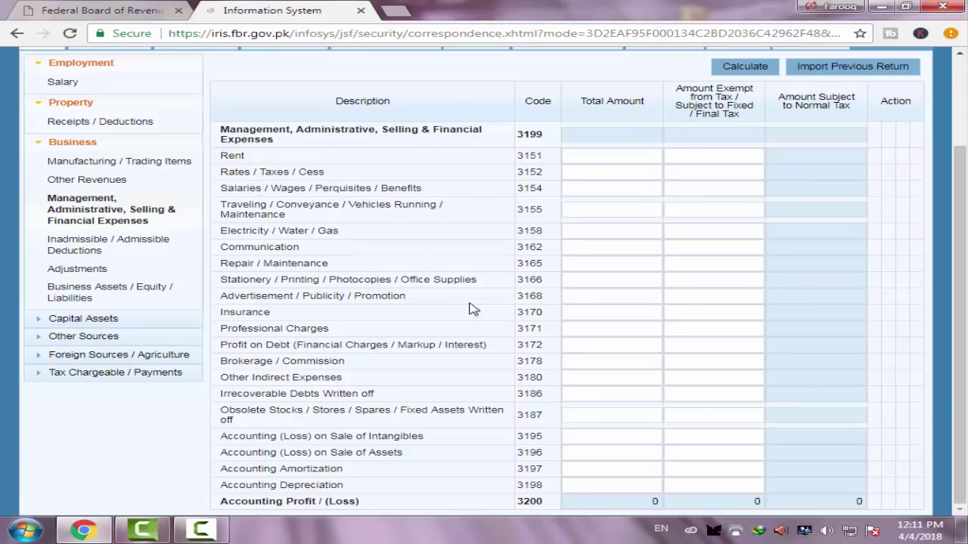
pyautogui.scroll(2, 612, 279)
pyautogui.scroll(-2, 605, 279)
pyautogui.click(641, 418)
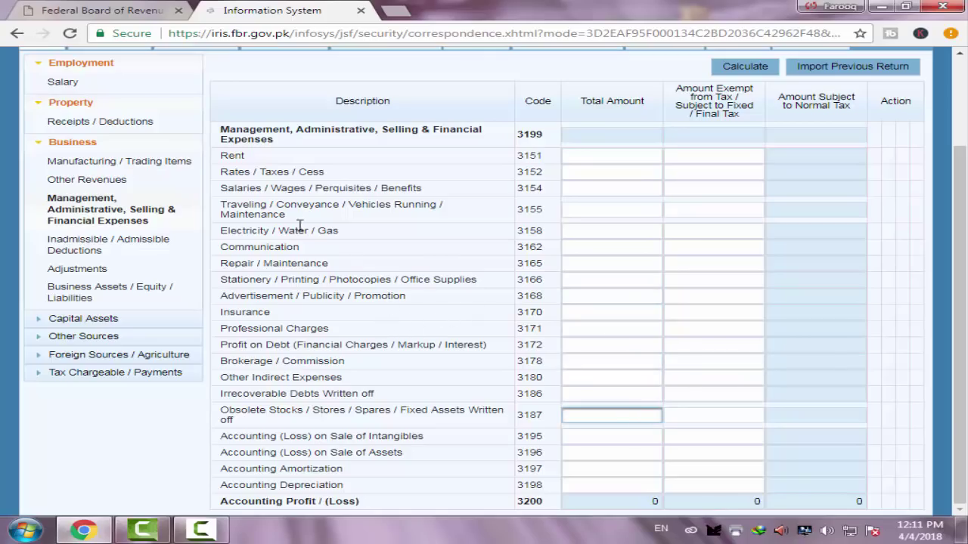
pyautogui.click(579, 231)
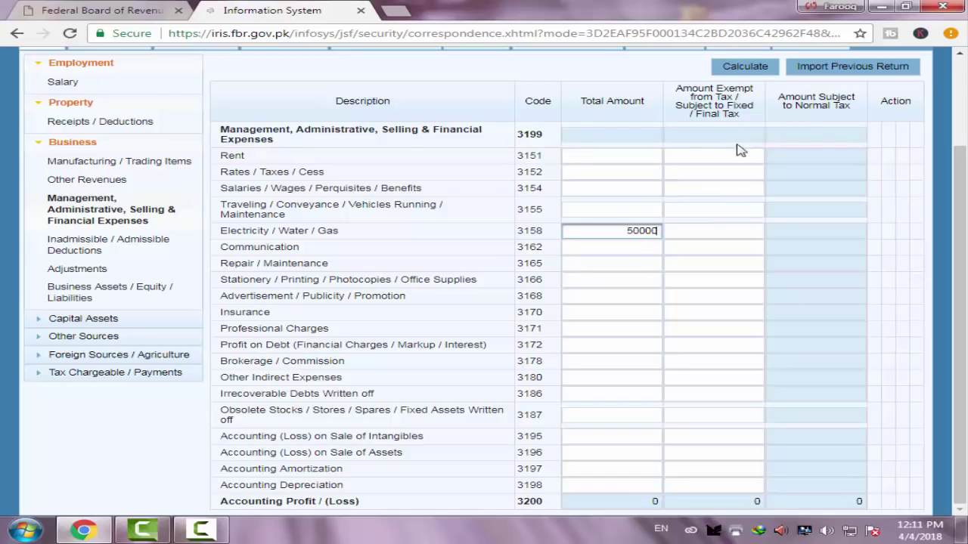
pyautogui.scroll(3, 745, 81)
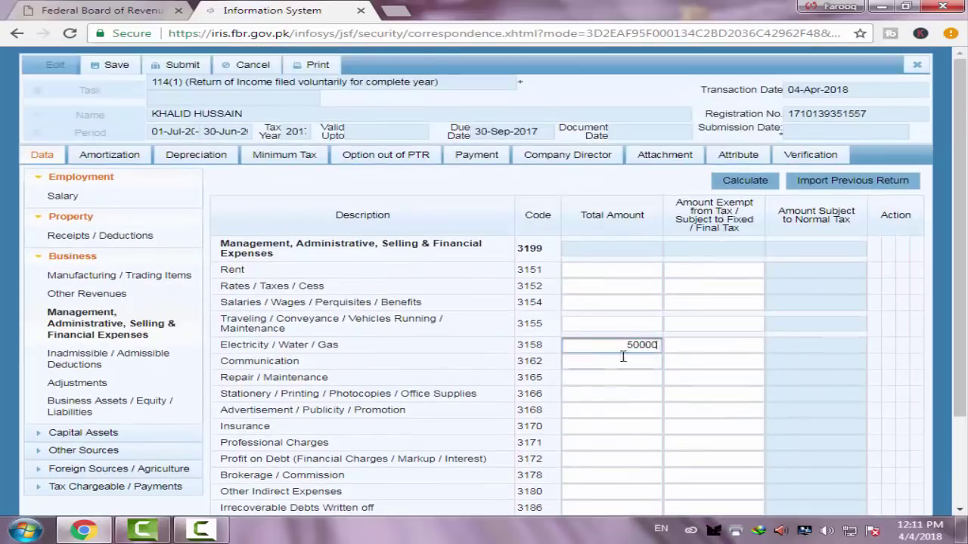
pyautogui.click(746, 183)
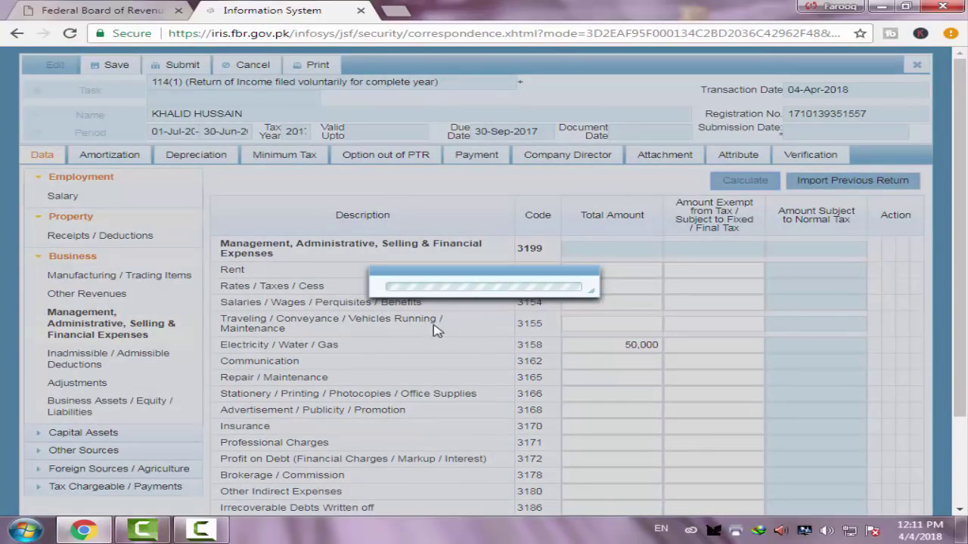
pyautogui.scroll(-2, 529, 321)
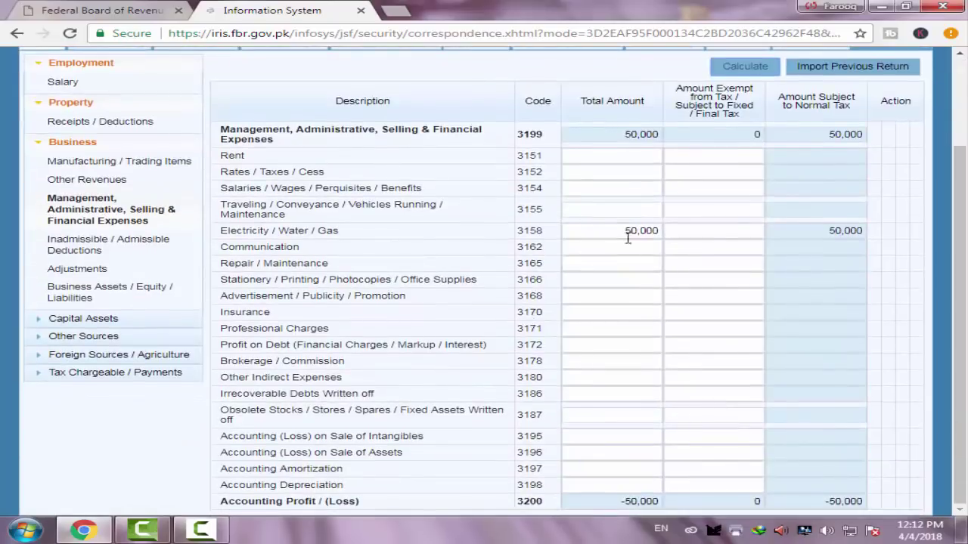
pyautogui.scroll(3, 542, 358)
pyautogui.scroll(-2, 443, 340)
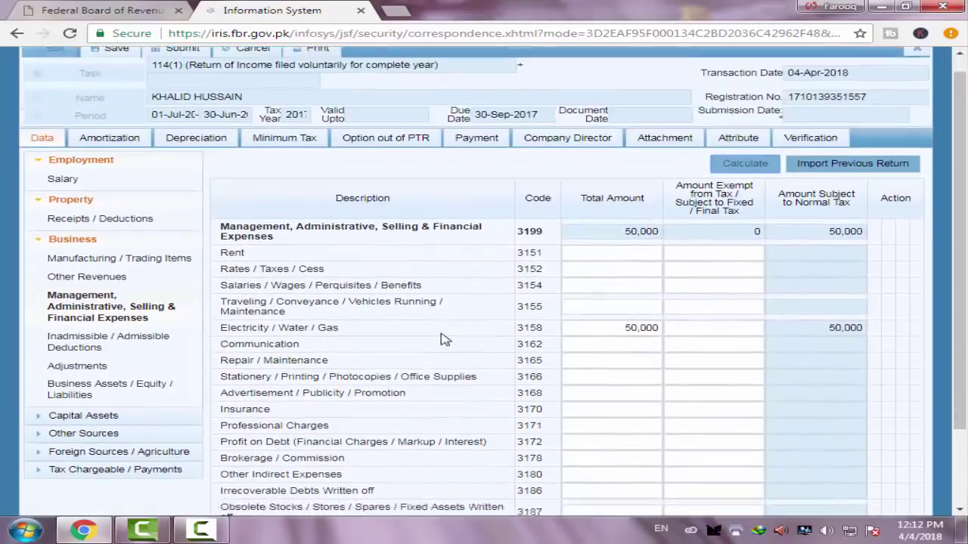
pyautogui.click(95, 290)
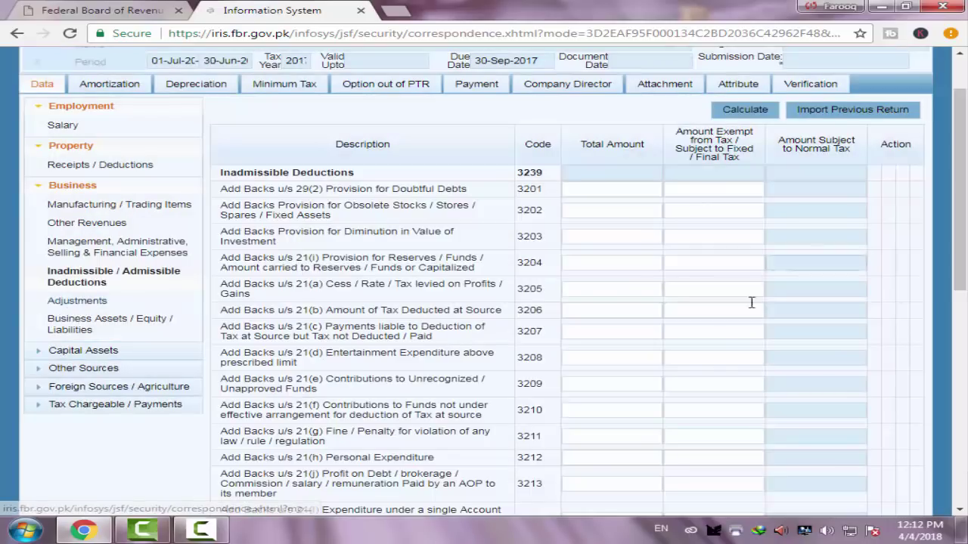
pyautogui.scroll(-7, 686, 359)
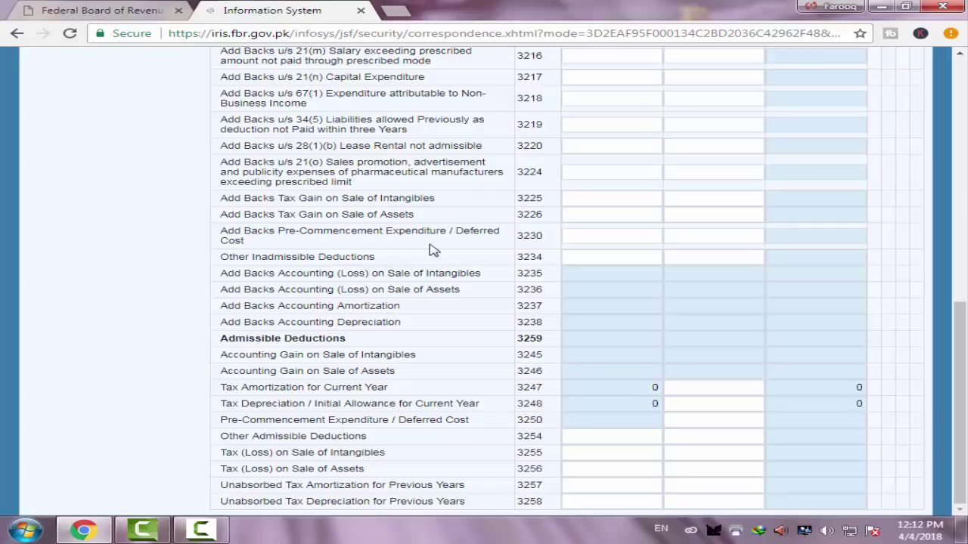
pyautogui.scroll(7, 431, 249)
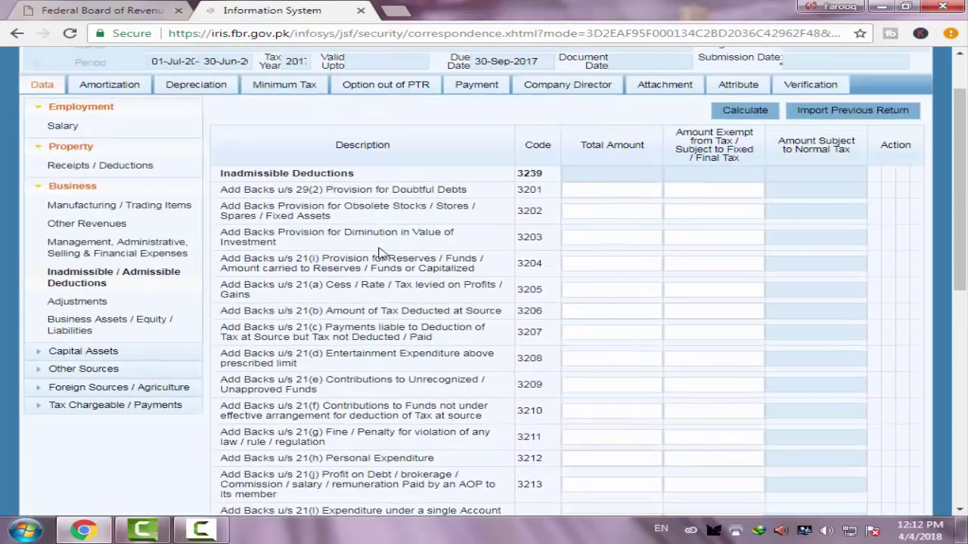
pyautogui.scroll(2, 381, 252)
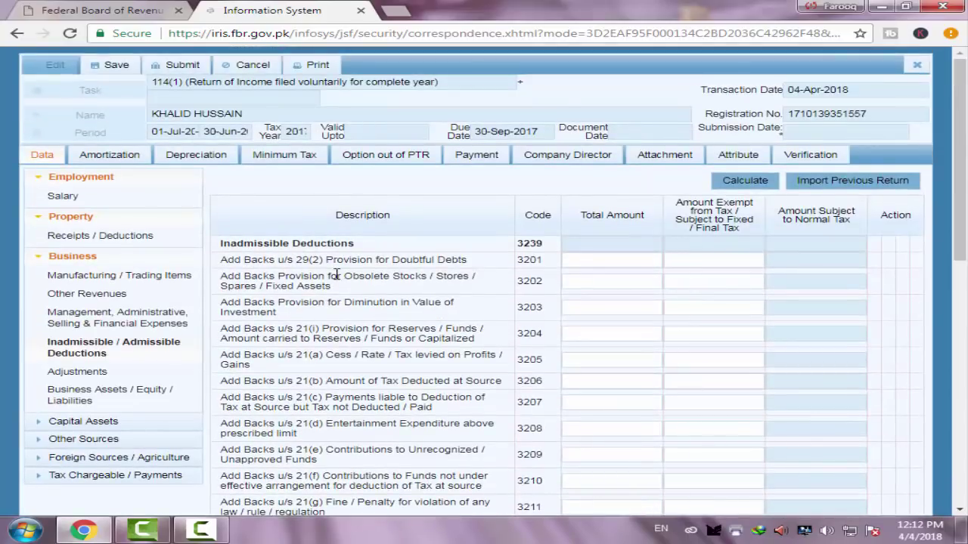
pyautogui.scroll(-6, 336, 274)
pyautogui.scroll(-6, 333, 267)
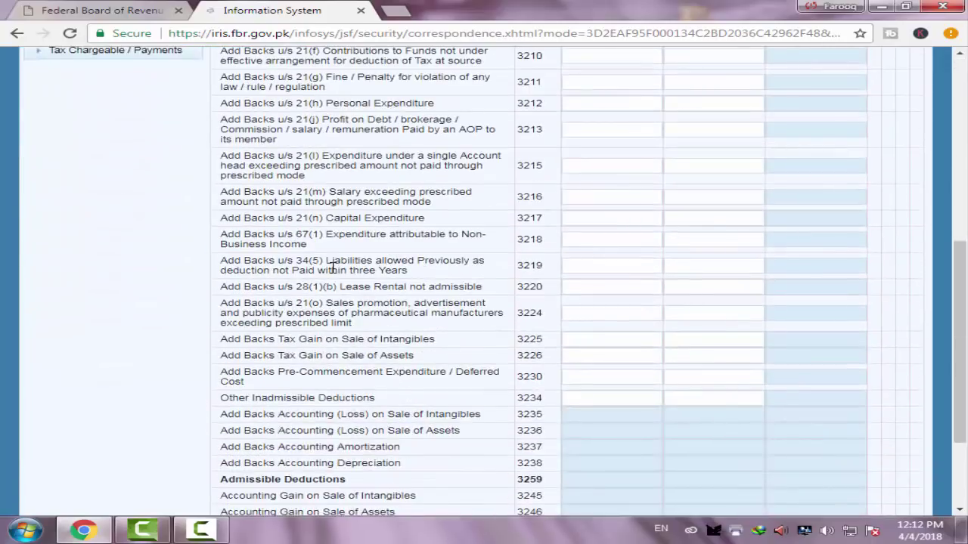
pyautogui.scroll(-4, 333, 268)
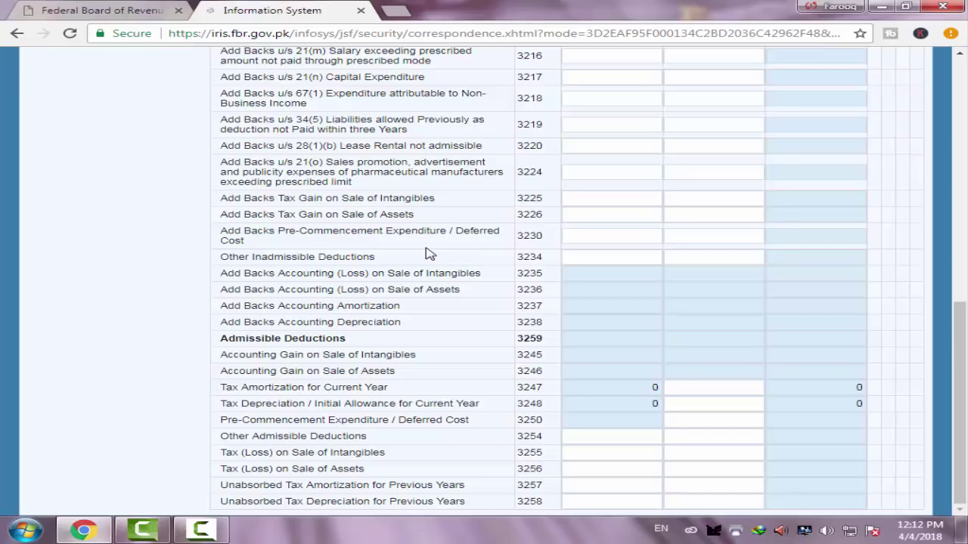
pyautogui.scroll(16, 427, 254)
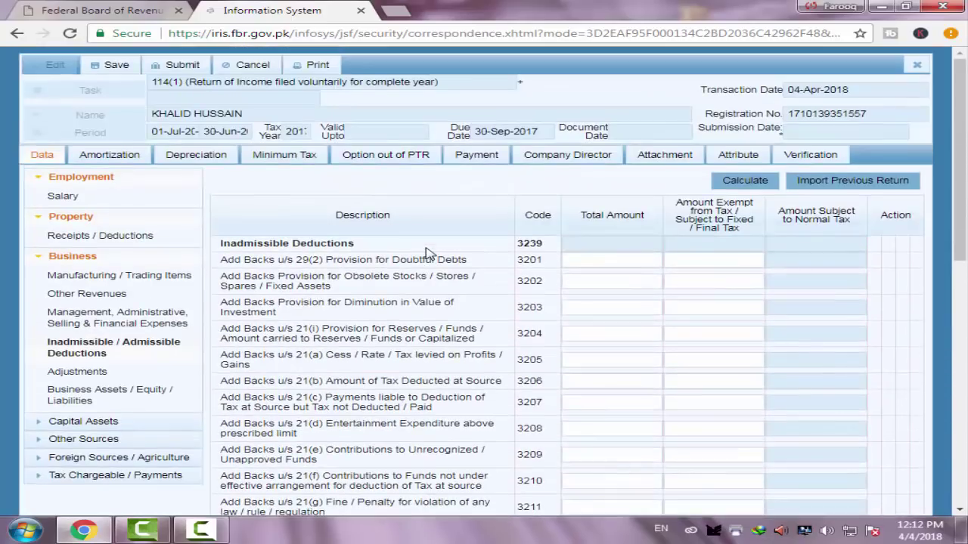
pyautogui.click(637, 261)
pyautogui.click(631, 282)
pyautogui.click(630, 309)
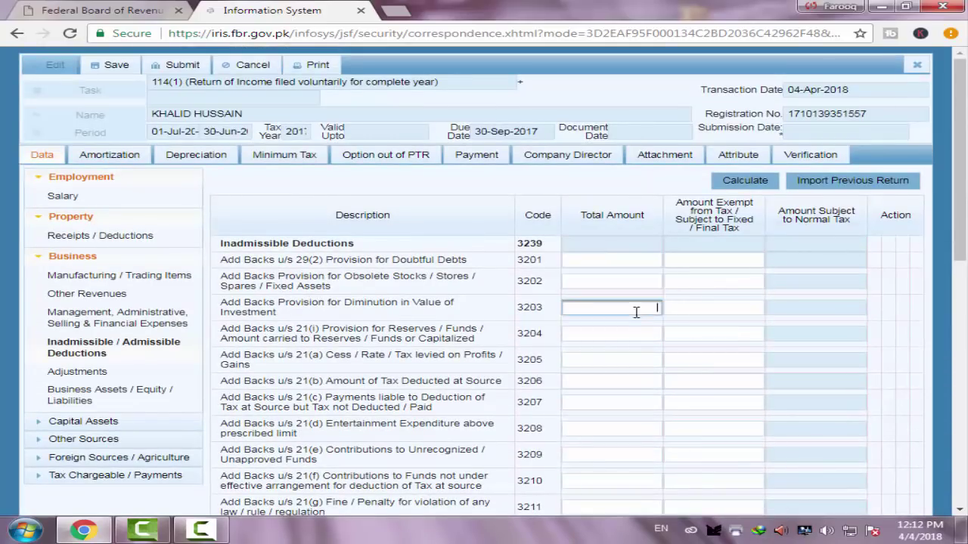
pyautogui.click(631, 361)
pyautogui.click(631, 380)
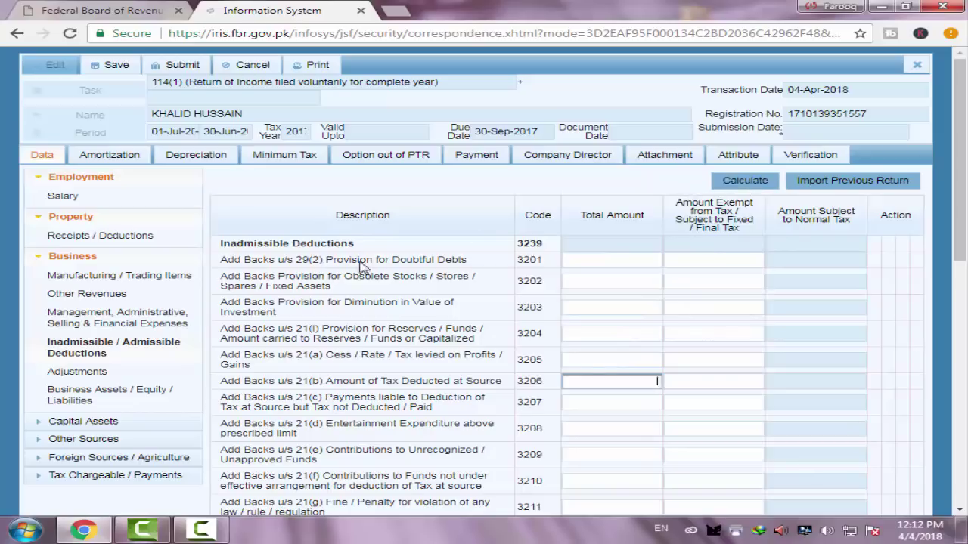
pyautogui.scroll(-3, 557, 317)
pyautogui.scroll(3, 554, 319)
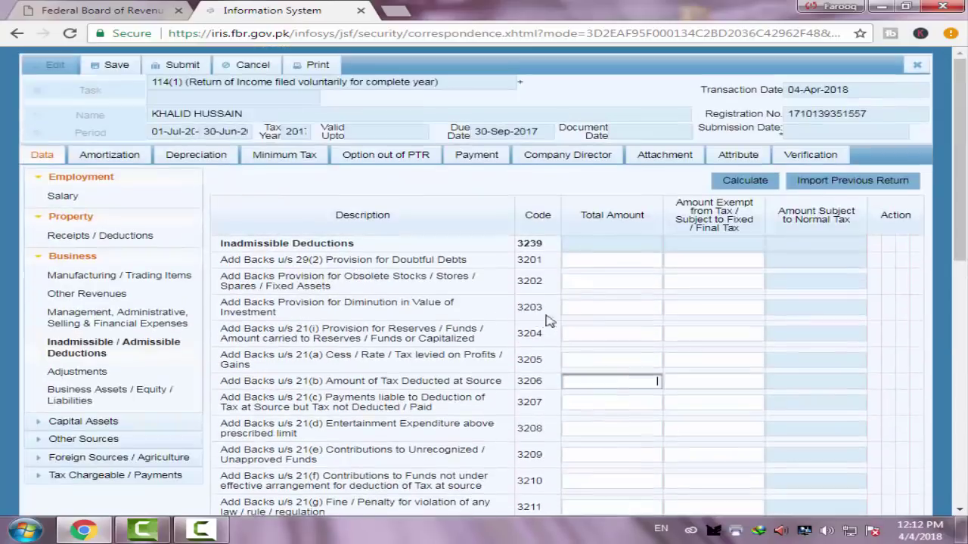
# Enter a 20,000 unadjusted 2011 business loss under Adjustments and calculate
pyautogui.click(84, 374)
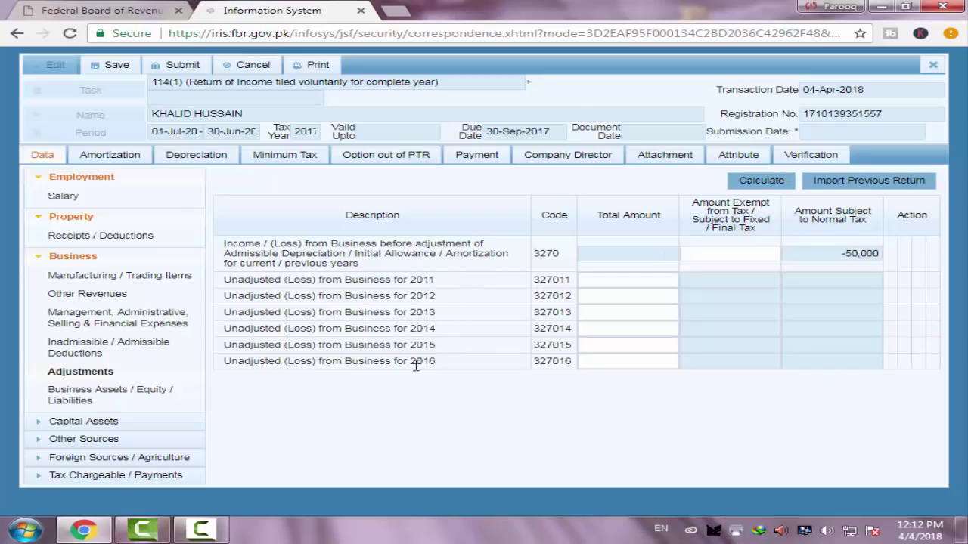
pyautogui.click(599, 280)
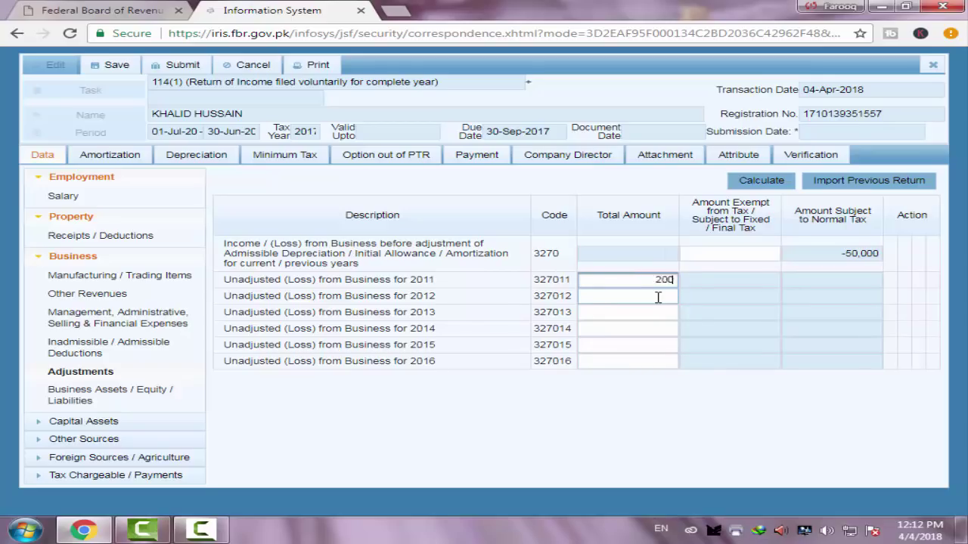
pyautogui.click(755, 182)
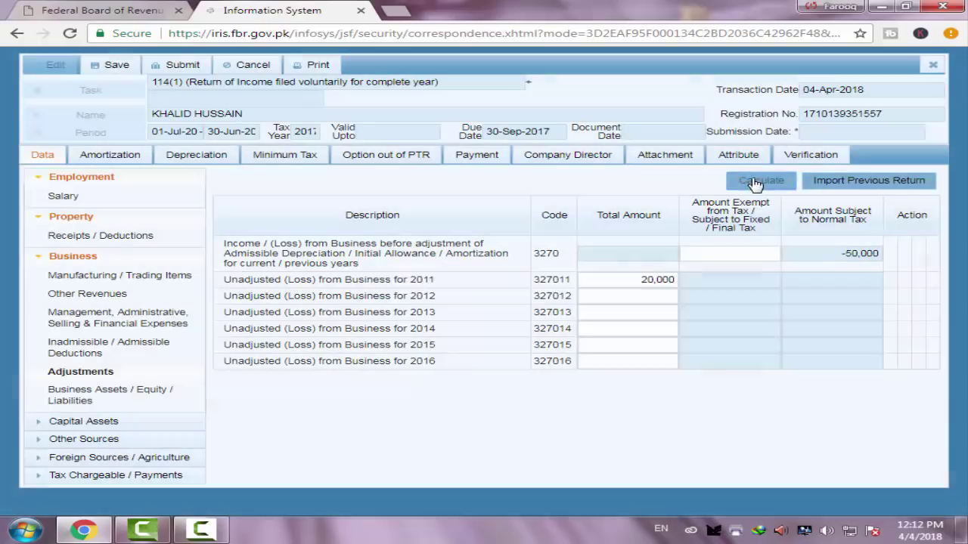
pyautogui.click(755, 183)
pyautogui.click(755, 182)
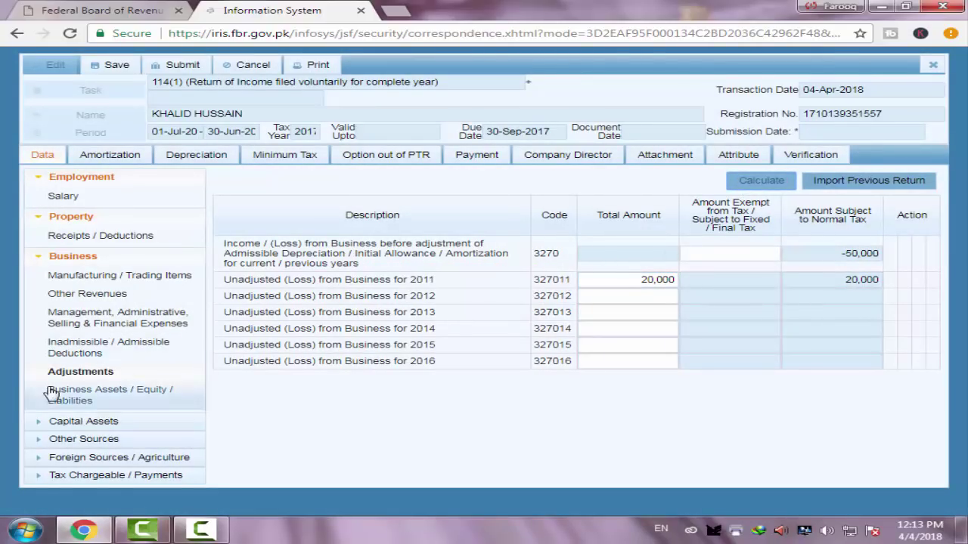
pyautogui.click(96, 394)
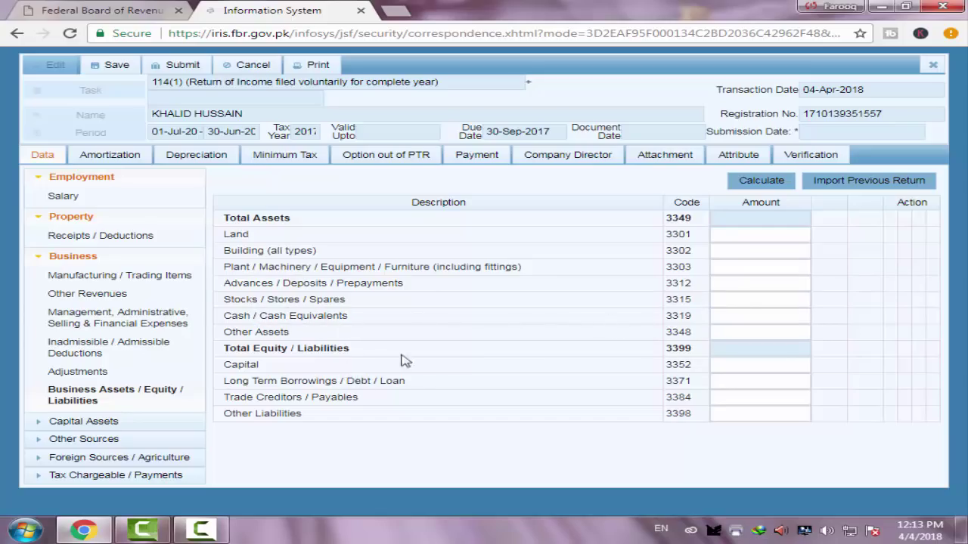
# Enter 520,000 for Land (3301) in the business assets statement and calculate Total Assets
pyautogui.click(768, 237)
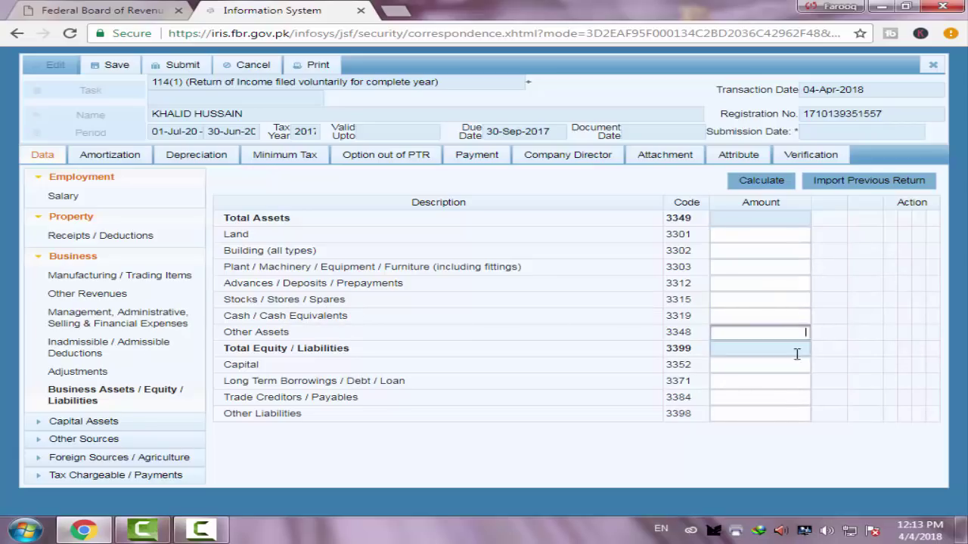
pyautogui.click(786, 410)
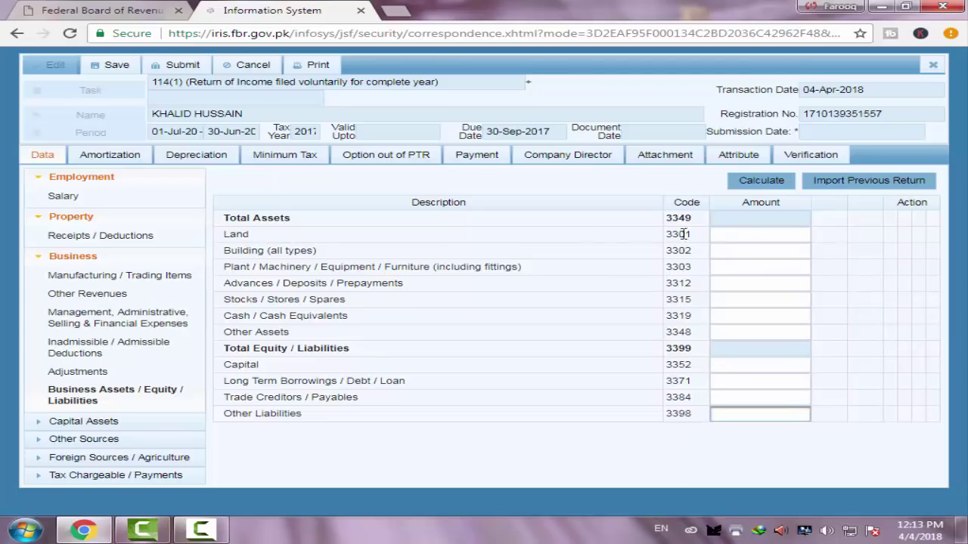
pyautogui.click(746, 237)
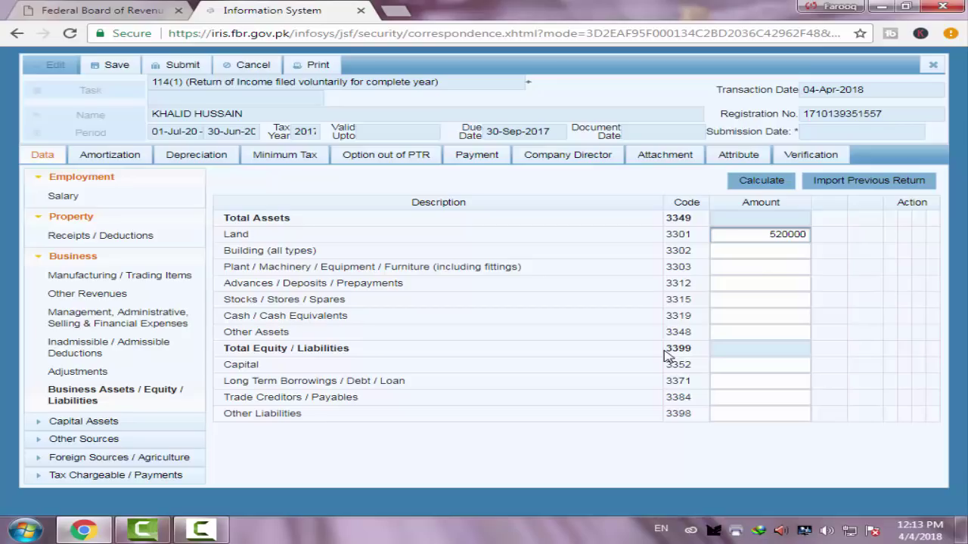
pyautogui.click(764, 181)
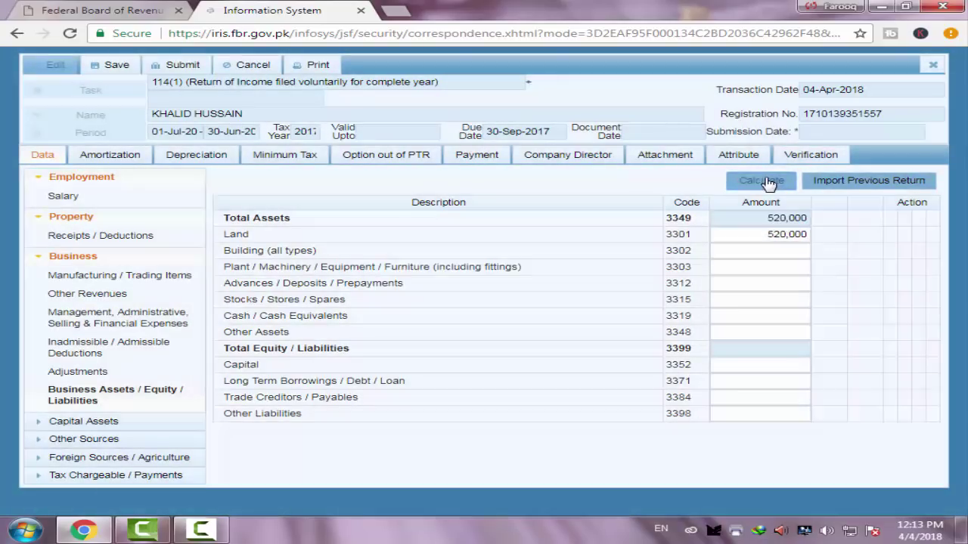
pyautogui.click(766, 181)
pyautogui.click(89, 421)
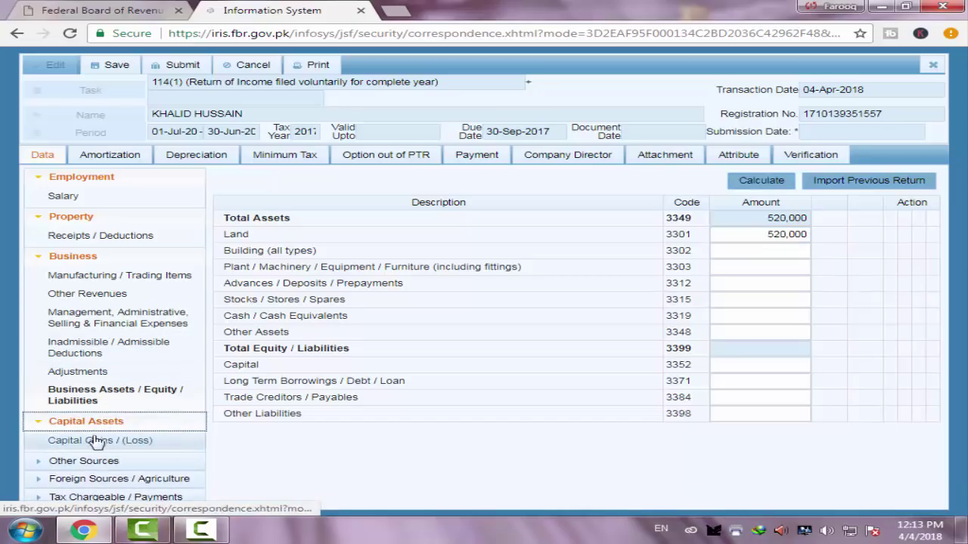
# Record a 20,000 gain in Capital Gains / (Loss), calculate it, and open Other Sources Receipts / Deductions
pyautogui.click(101, 441)
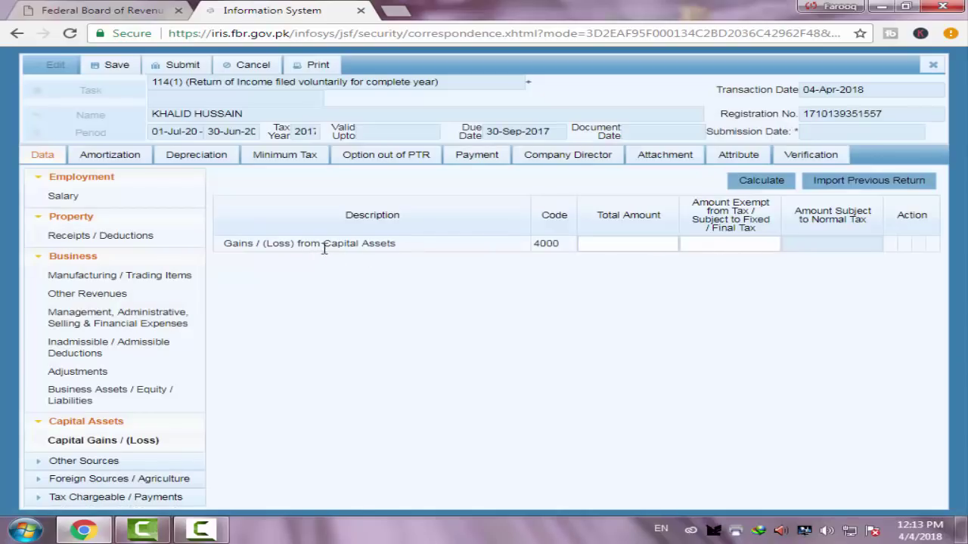
pyautogui.click(618, 240)
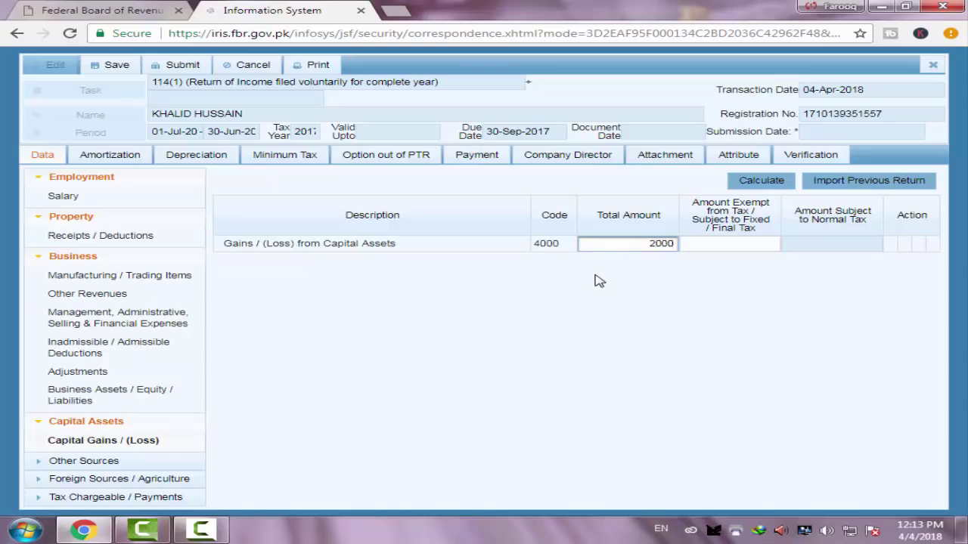
pyautogui.click(759, 182)
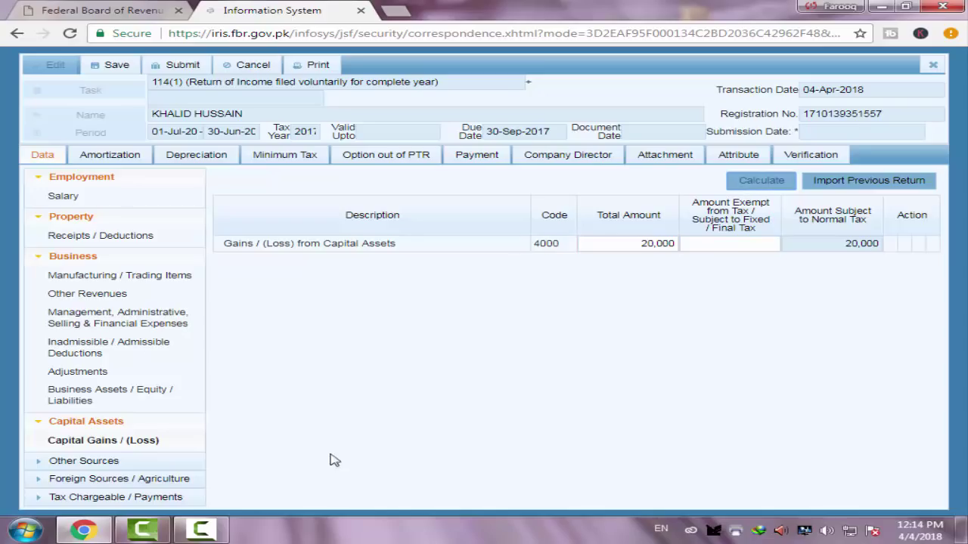
pyautogui.click(83, 461)
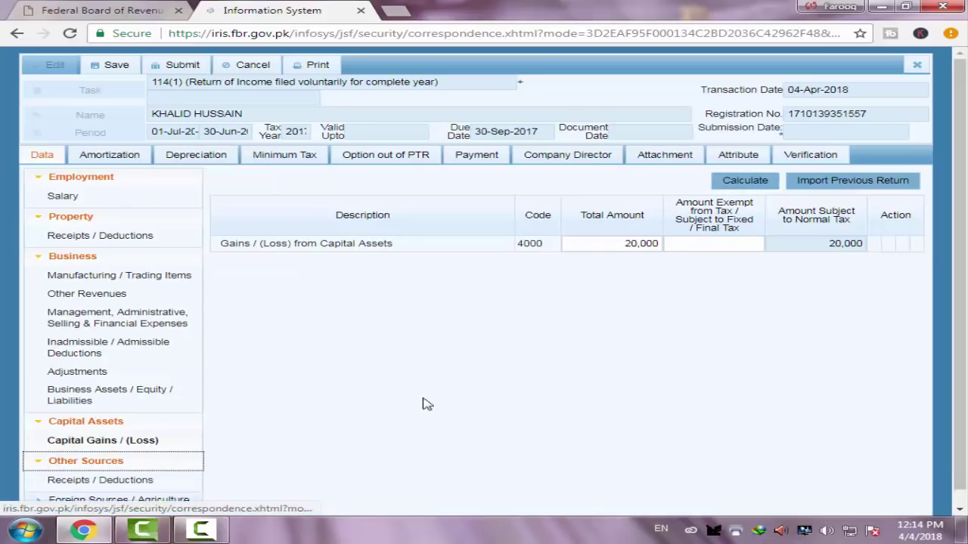
pyautogui.click(744, 181)
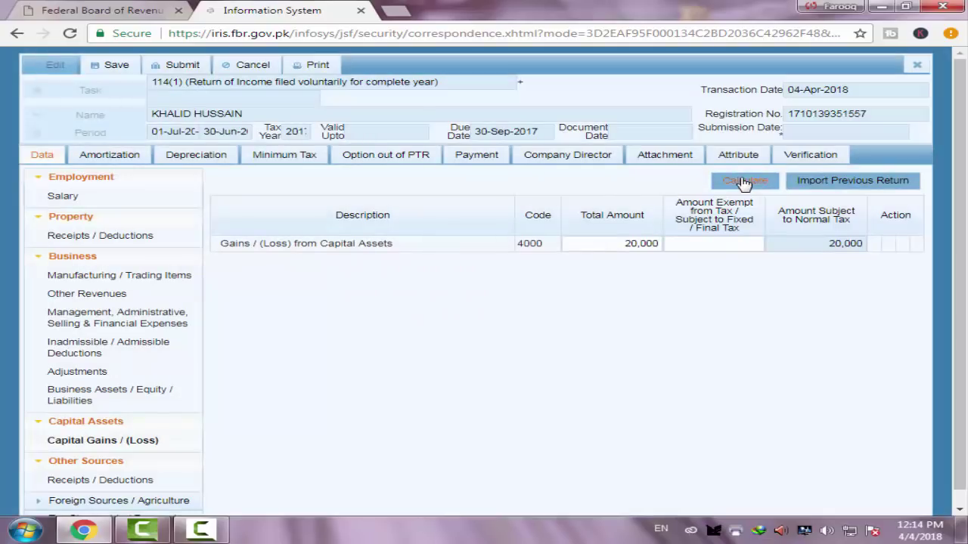
pyautogui.click(744, 181)
pyautogui.click(86, 480)
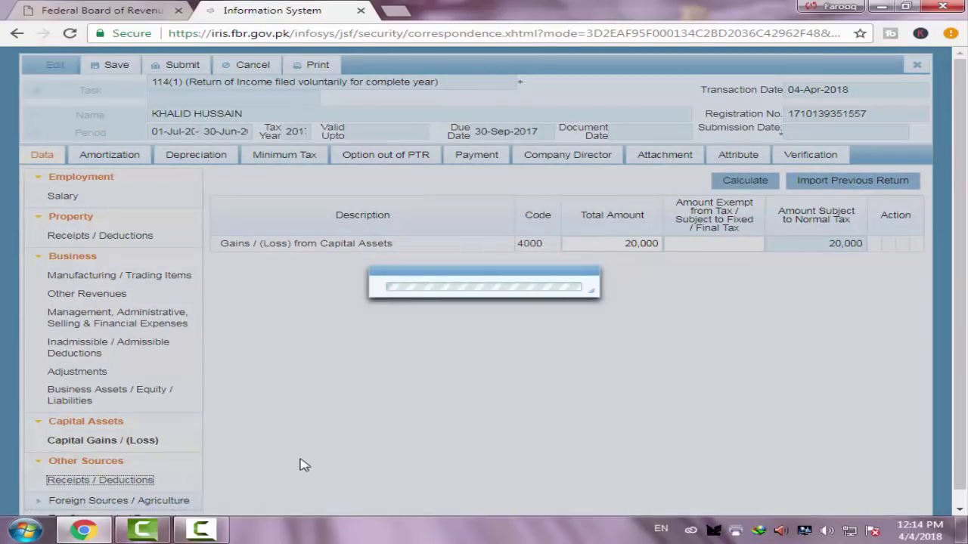
# Calculate the empty Other Sources Receipts / Deductions table, then expand Foreign Sources / Agriculture
pyautogui.scroll(-1, 386, 325)
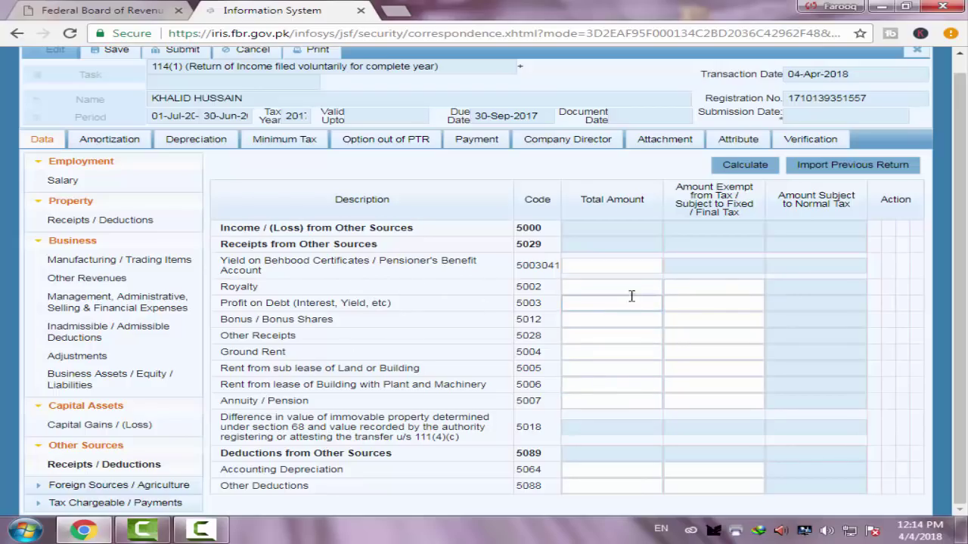
pyautogui.click(635, 403)
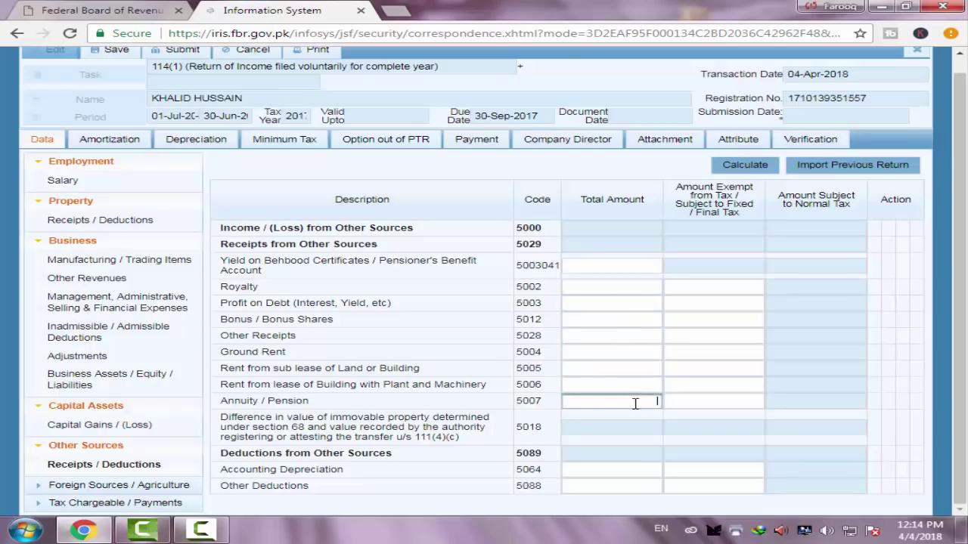
pyautogui.click(754, 175)
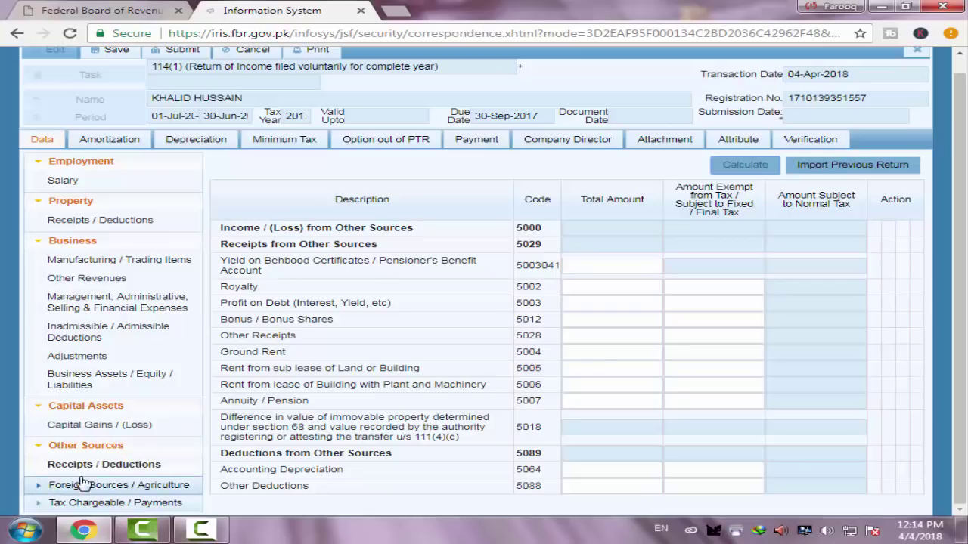
pyautogui.click(150, 493)
pyautogui.scroll(-1, 147, 473)
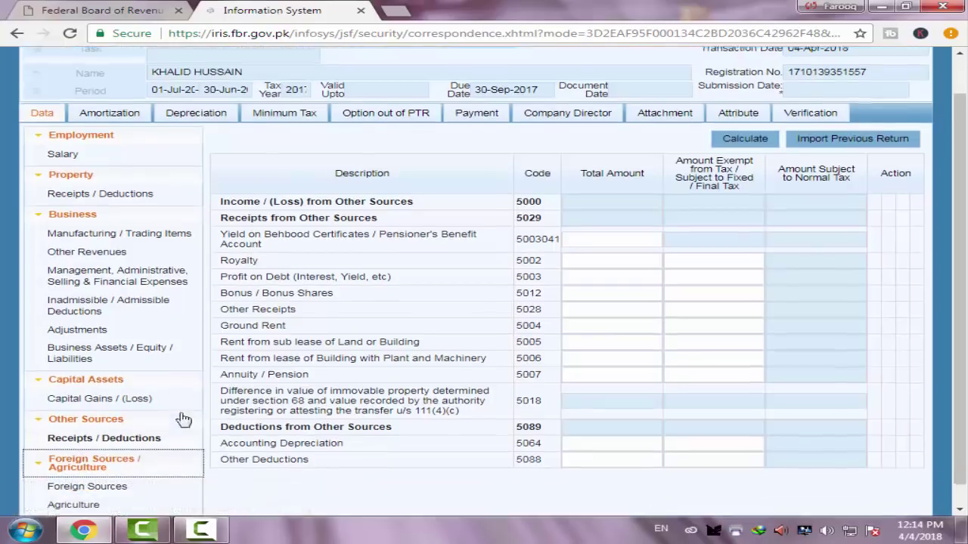
pyautogui.click(81, 466)
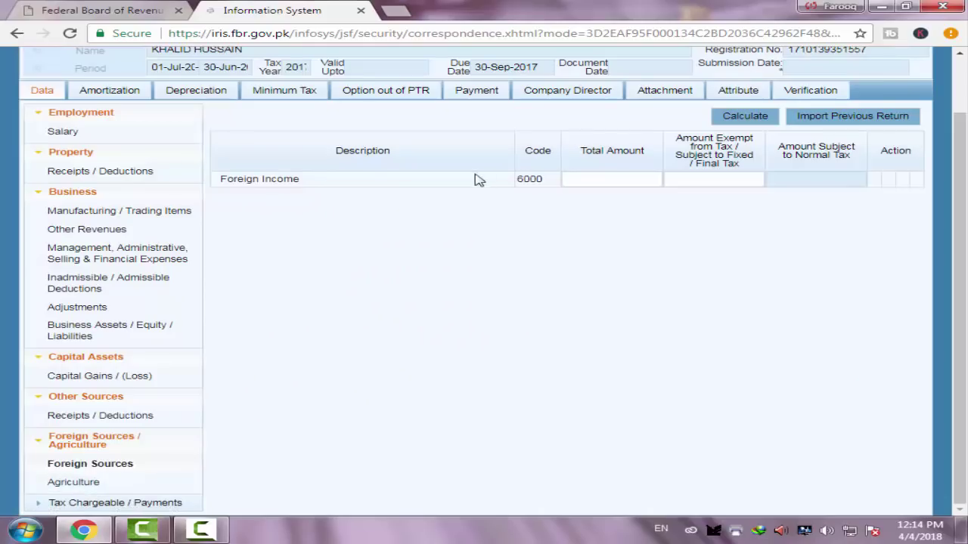
pyautogui.click(605, 179)
pyautogui.click(598, 178)
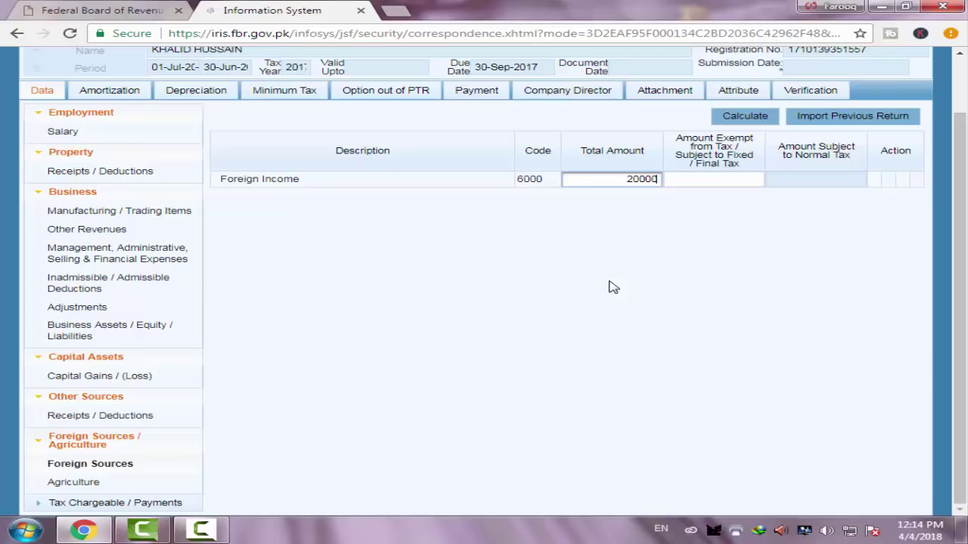
pyautogui.write('20000')
pyautogui.click(747, 118)
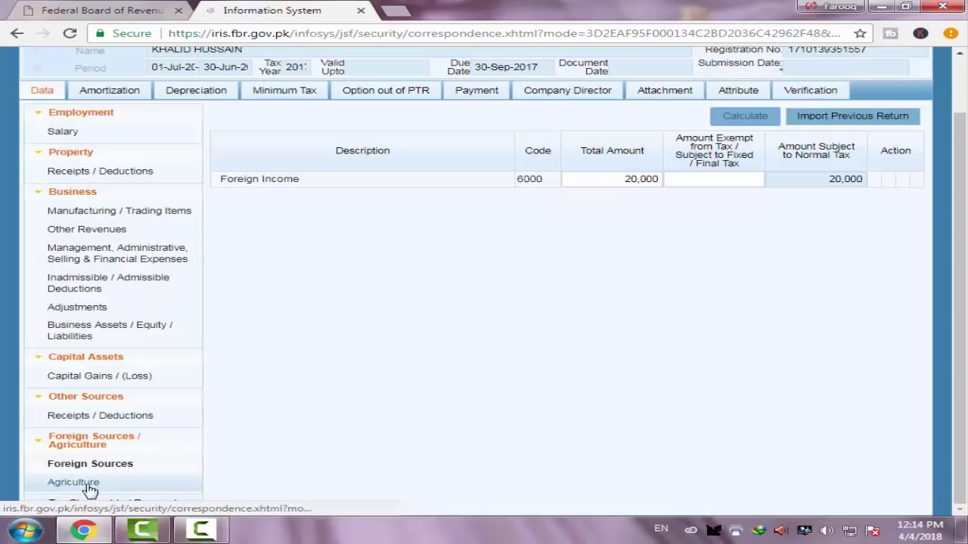
pyautogui.click(99, 487)
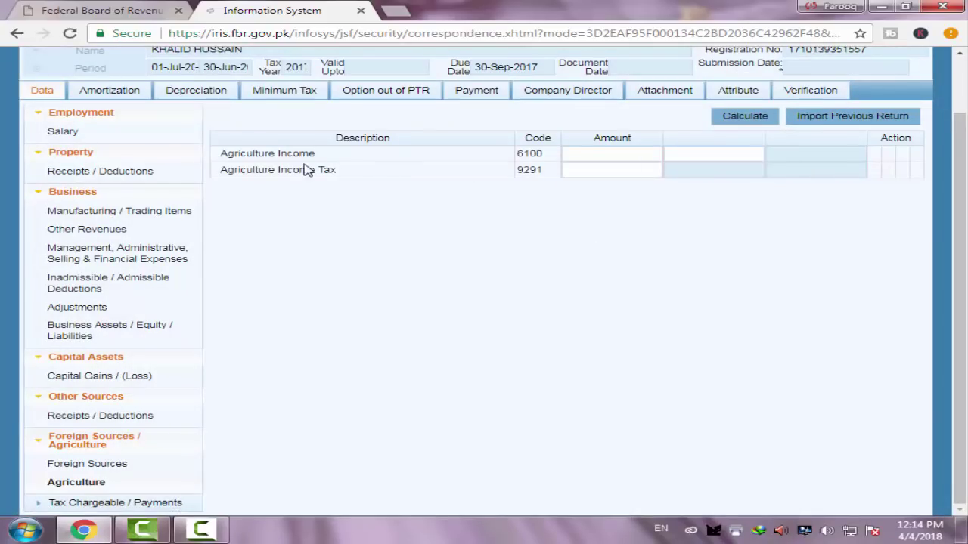
pyautogui.click(592, 152)
pyautogui.press('Tab')
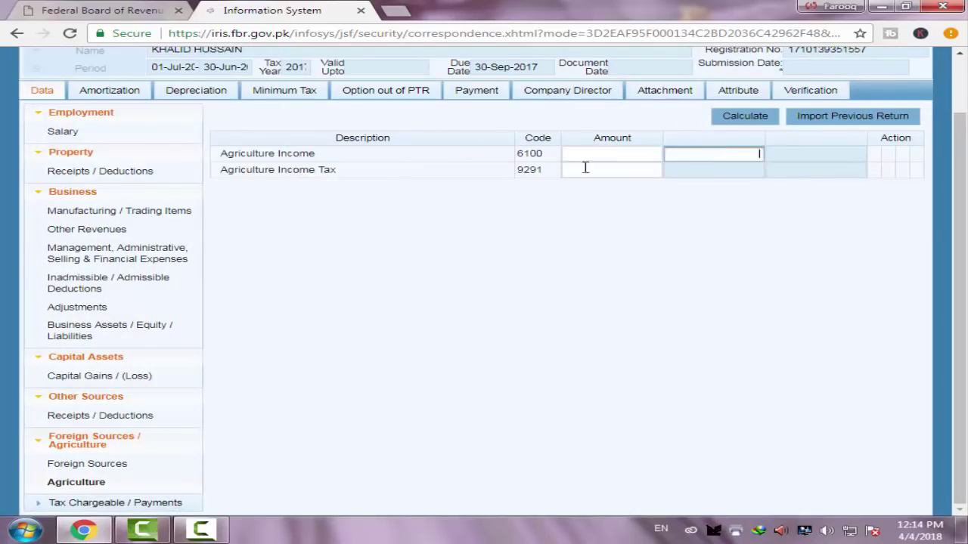
pyautogui.click(584, 170)
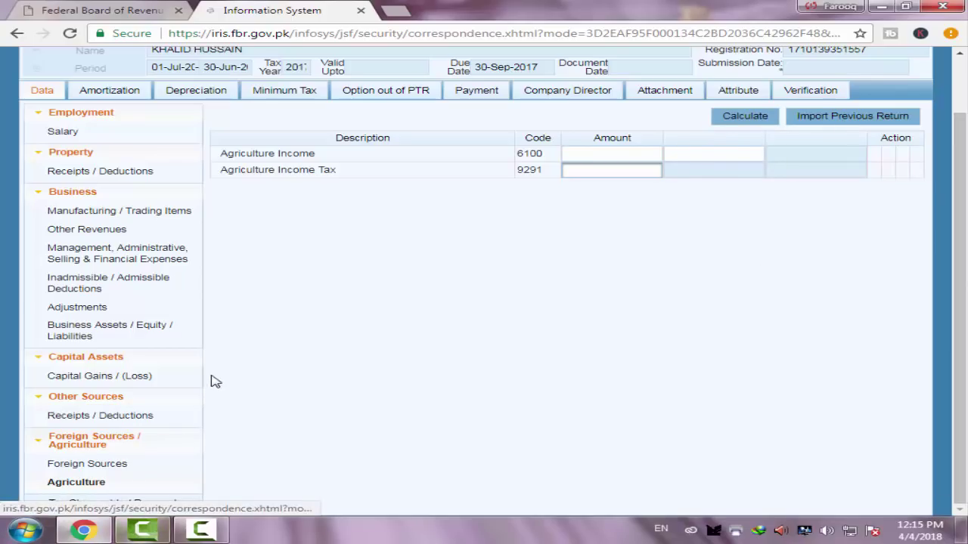
# Expand Tax Chargeable / Payments and review the Deductible Allowances table, including Zakat u/s 60
pyautogui.click(99, 503)
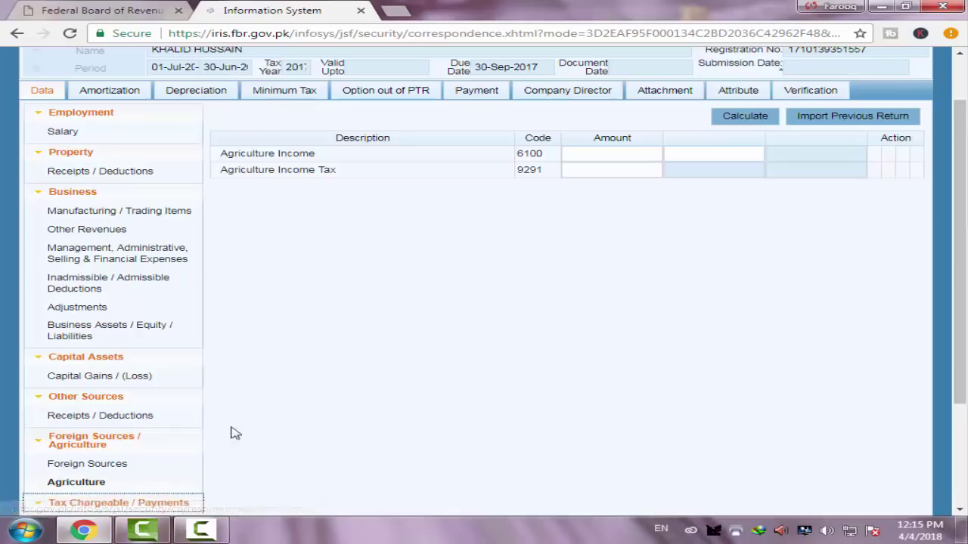
pyautogui.scroll(-2, 227, 431)
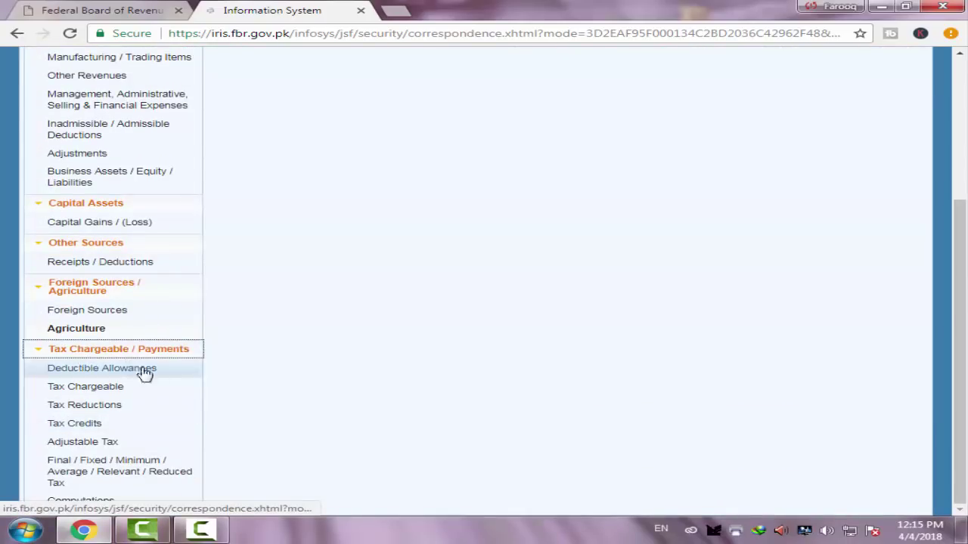
pyautogui.click(97, 369)
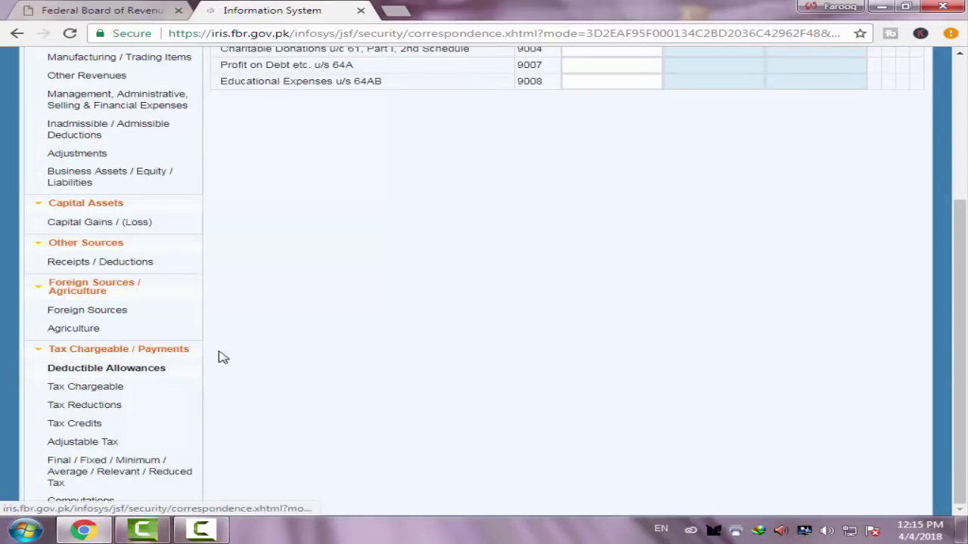
pyautogui.scroll(2, 272, 351)
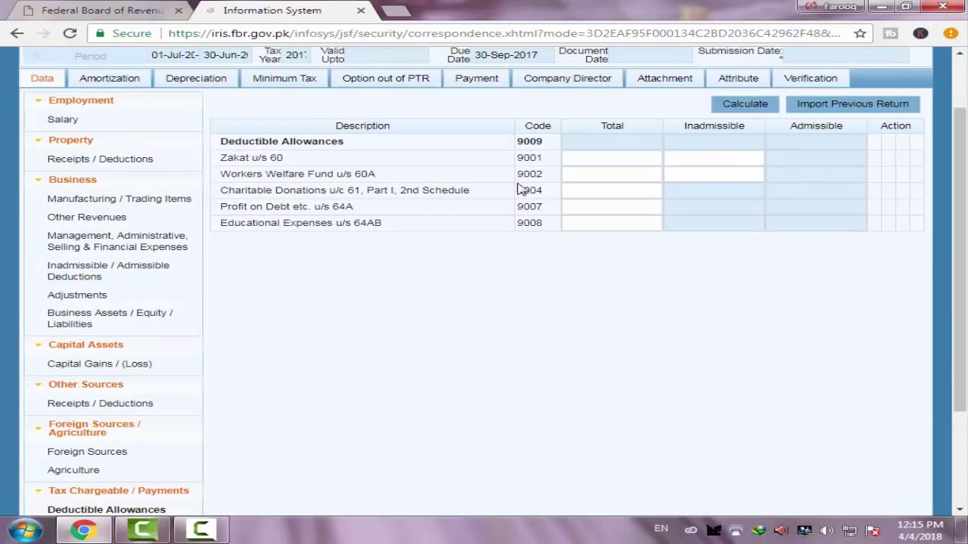
pyautogui.click(617, 162)
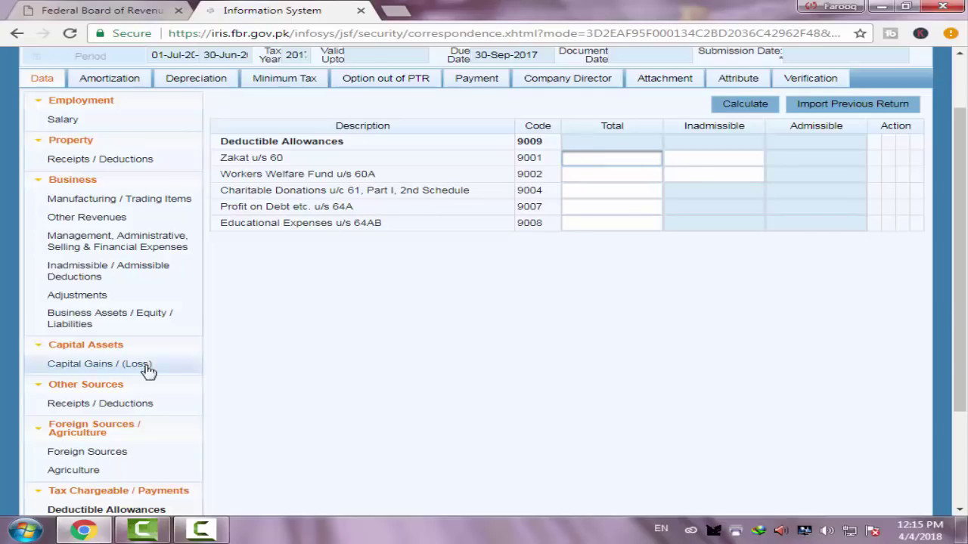
pyautogui.scroll(-3, 282, 339)
pyautogui.scroll(2, 299, 333)
pyautogui.scroll(3, 298, 333)
pyautogui.scroll(-4, 225, 354)
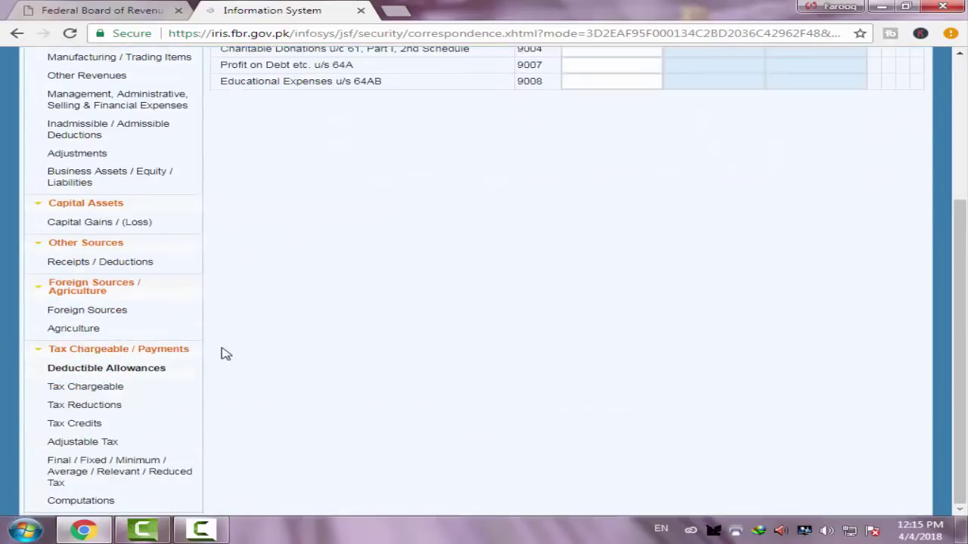
pyautogui.scroll(3, 309, 339)
pyautogui.scroll(-3, 227, 367)
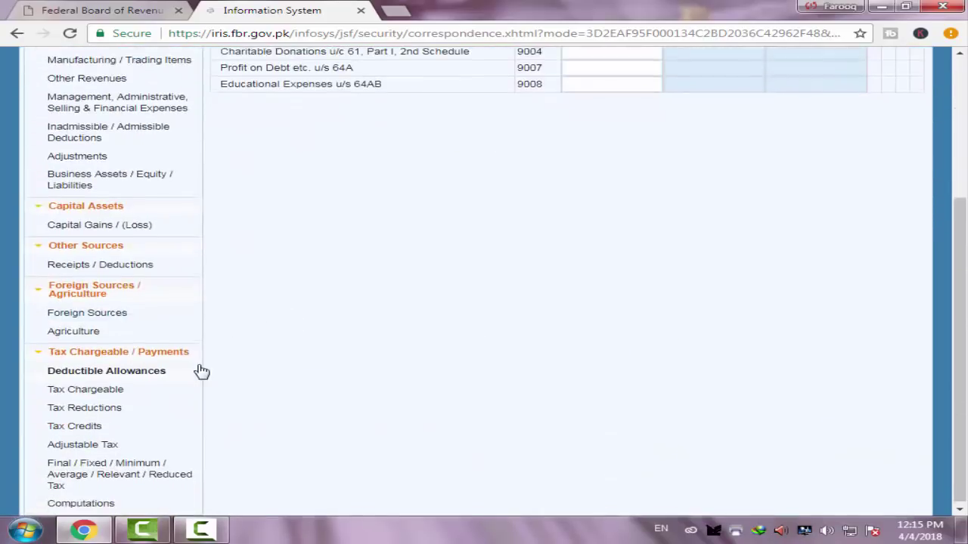
# Review the Tax Chargeable, Tax Reductions and Adjustable Tax tables
pyautogui.click(71, 389)
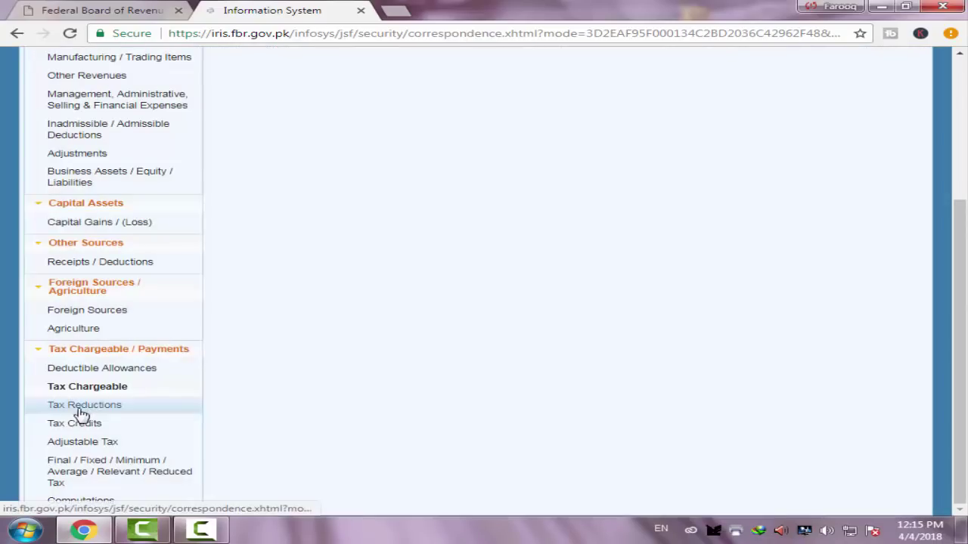
pyautogui.click(81, 409)
pyautogui.scroll(3, 242, 393)
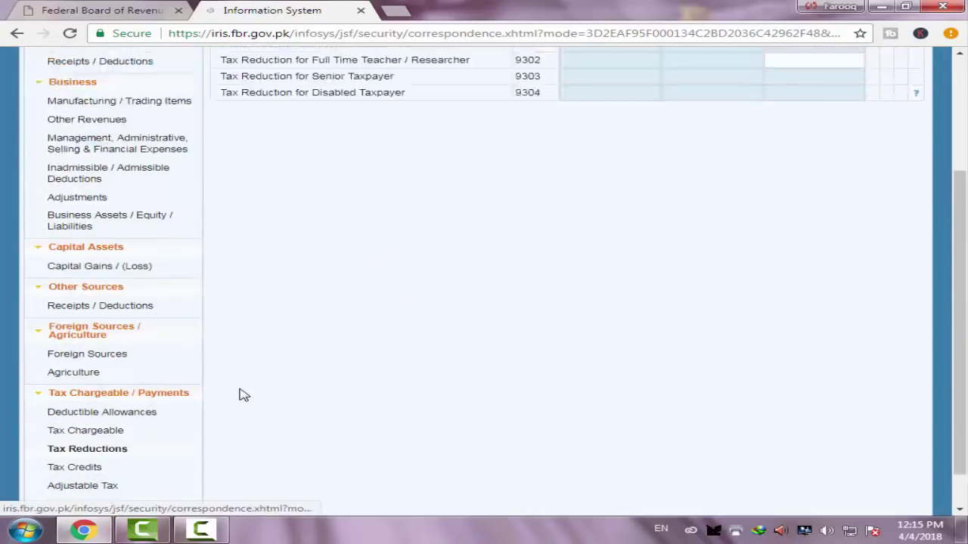
pyautogui.scroll(-3, 353, 288)
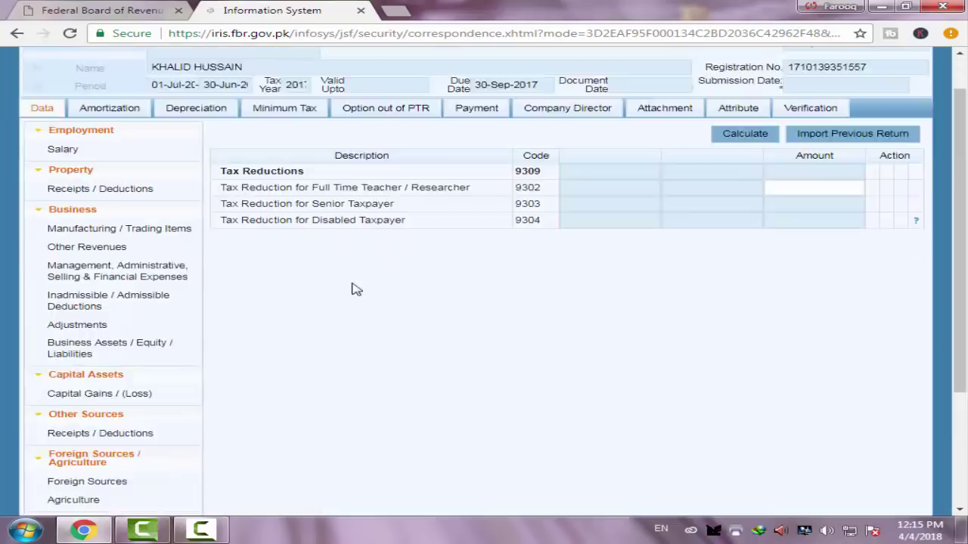
pyautogui.click(83, 441)
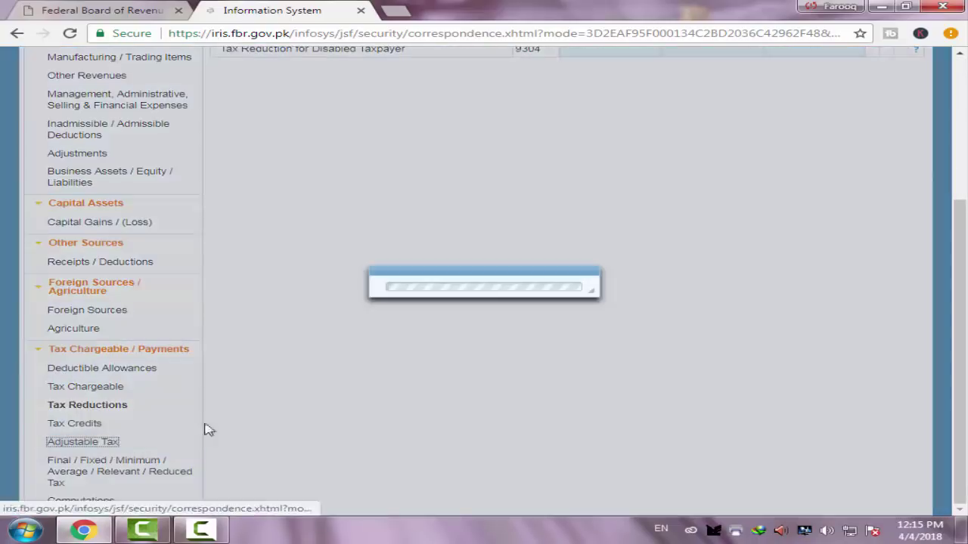
pyautogui.scroll(3, 248, 410)
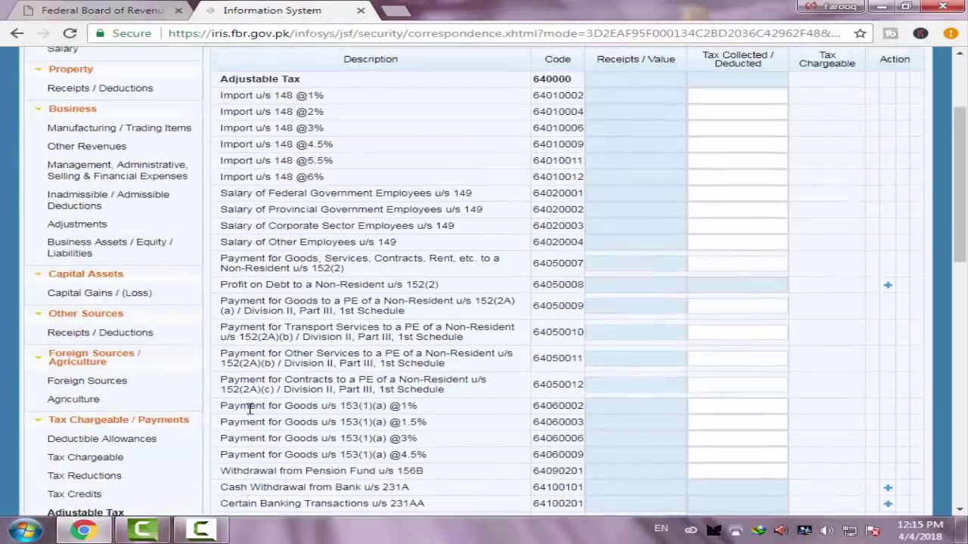
pyautogui.scroll(-6, 248, 410)
pyautogui.scroll(-1, 251, 408)
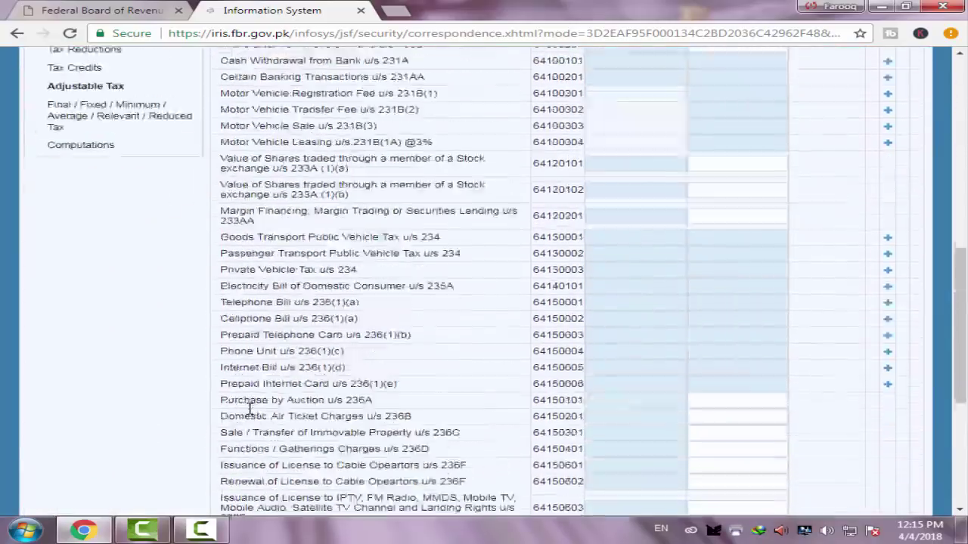
pyautogui.scroll(8, 255, 406)
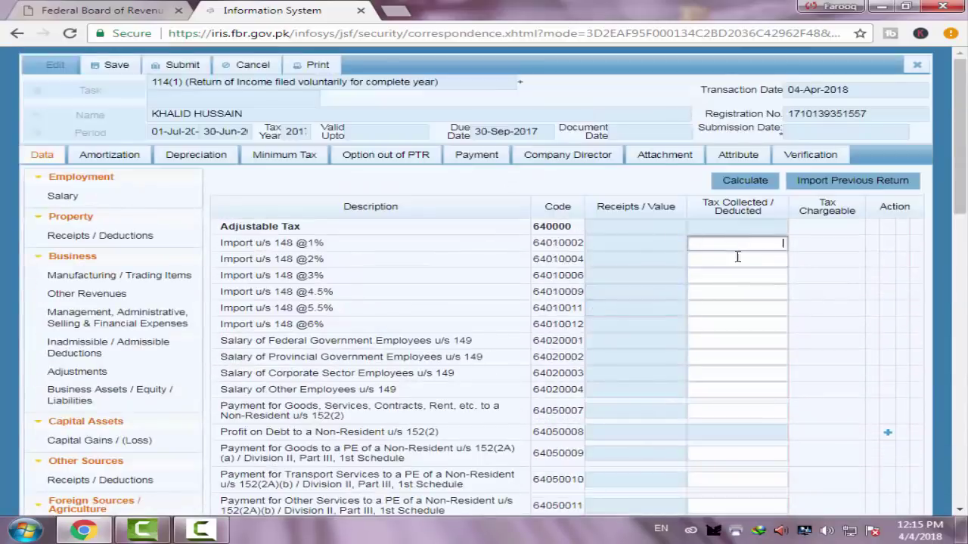
pyautogui.scroll(-6, 493, 372)
pyautogui.scroll(-2, 242, 377)
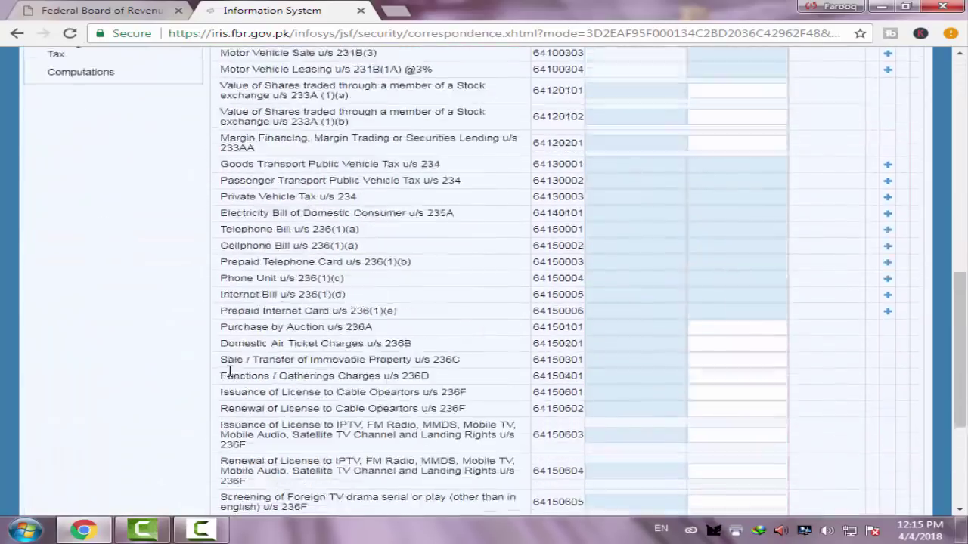
pyautogui.scroll(4, 173, 341)
# Review the Final / Fixed / Minimum / Average / Relevant / Reduced Tax table showing 10,000 property income
pyautogui.click(90, 335)
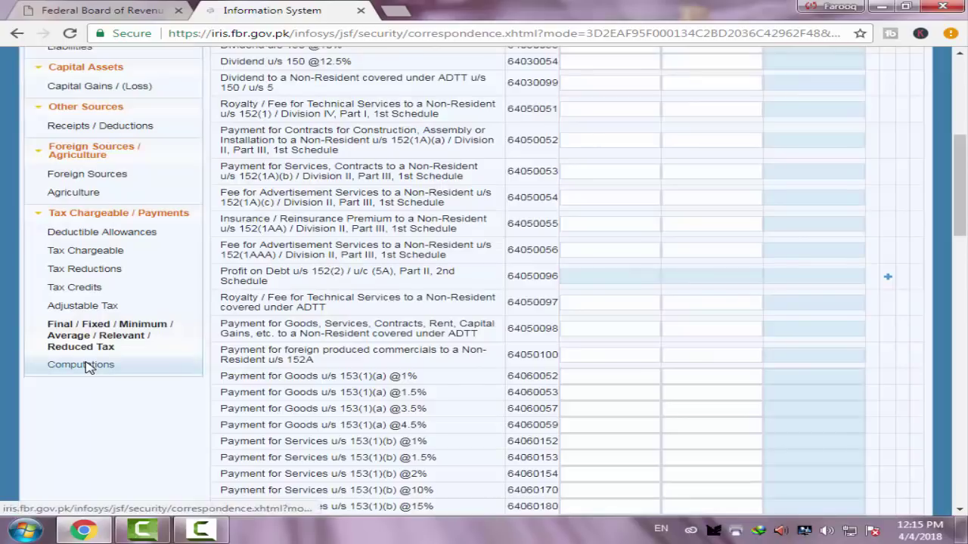
pyautogui.scroll(-10, 469, 322)
pyautogui.scroll(6, 426, 352)
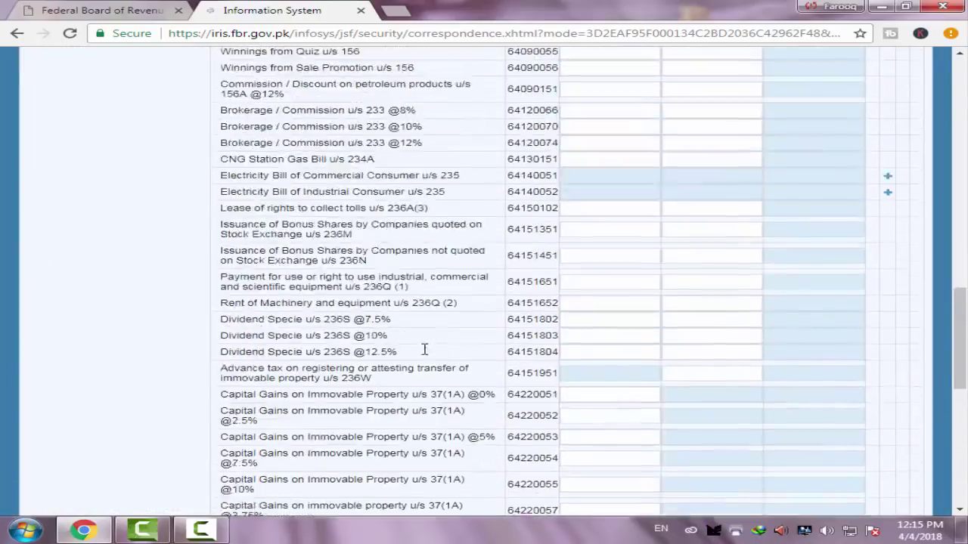
pyautogui.scroll(5, 412, 357)
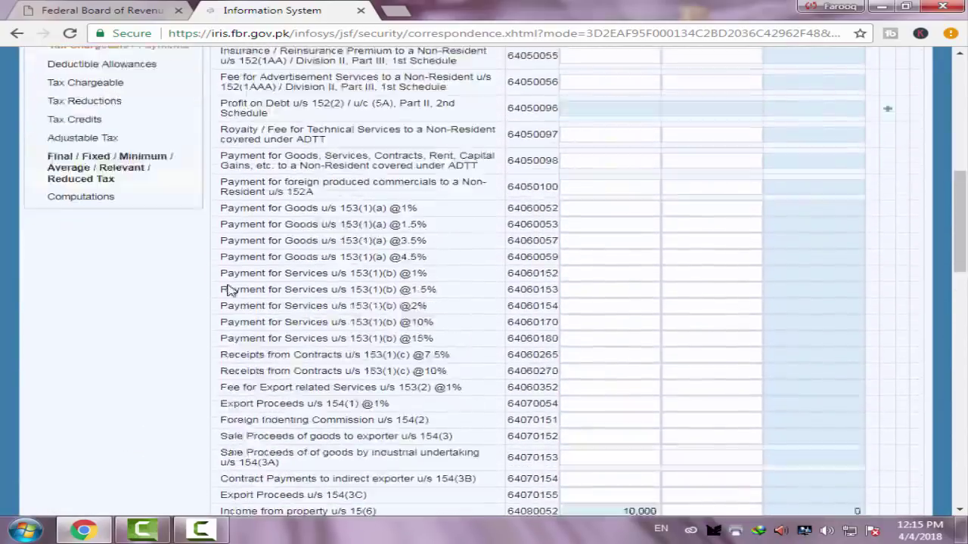
pyautogui.click(79, 364)
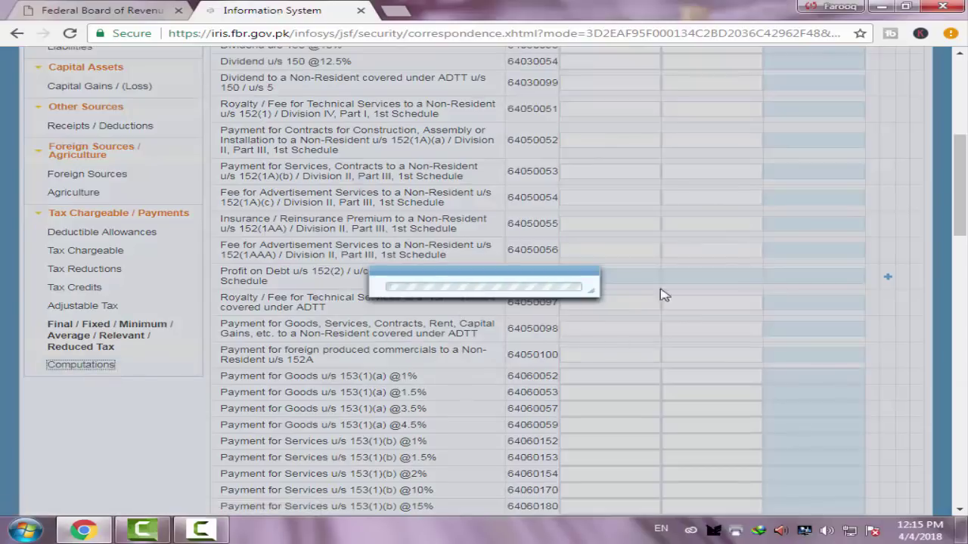
# Recalculate the Computations summary so Total Income and Taxable Income both read 12,000
pyautogui.scroll(5, 694, 274)
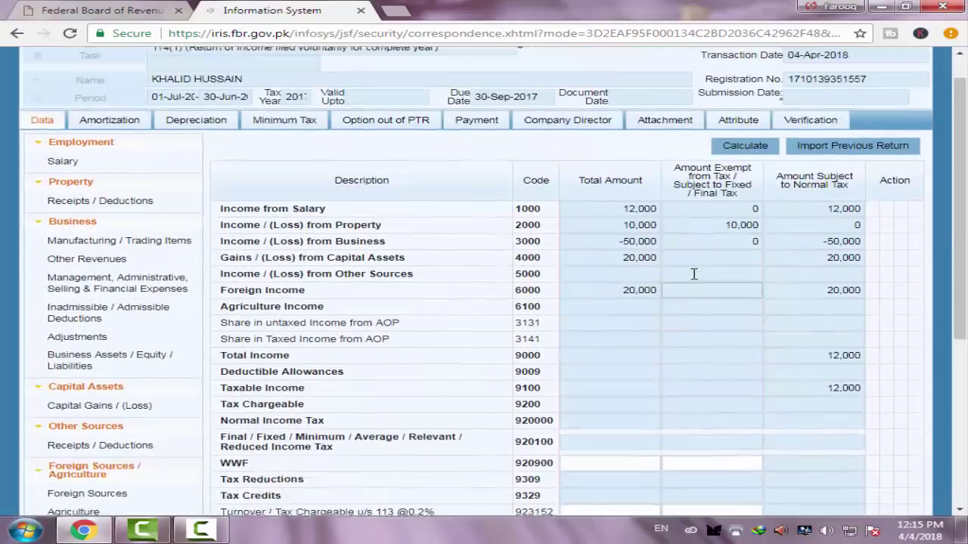
pyautogui.scroll(1, 693, 274)
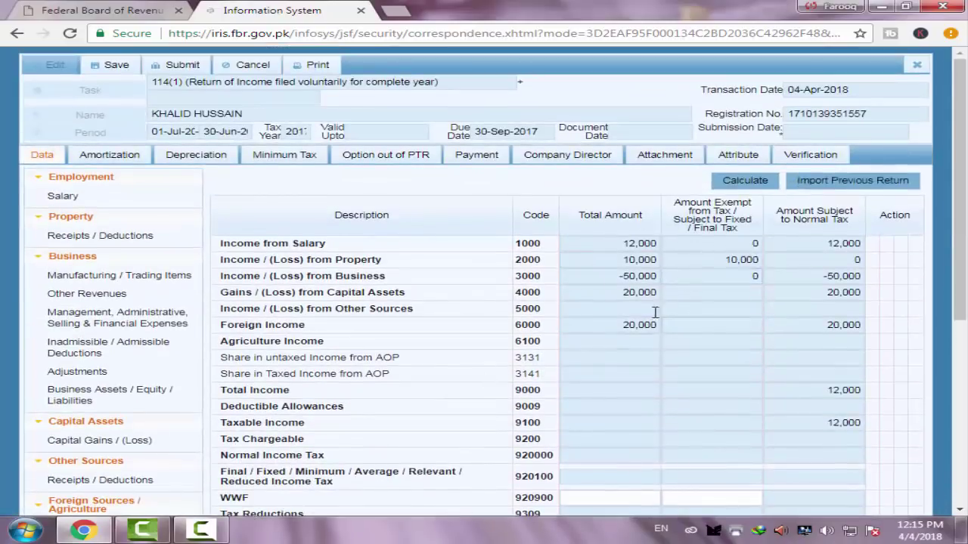
pyautogui.scroll(-5, 716, 313)
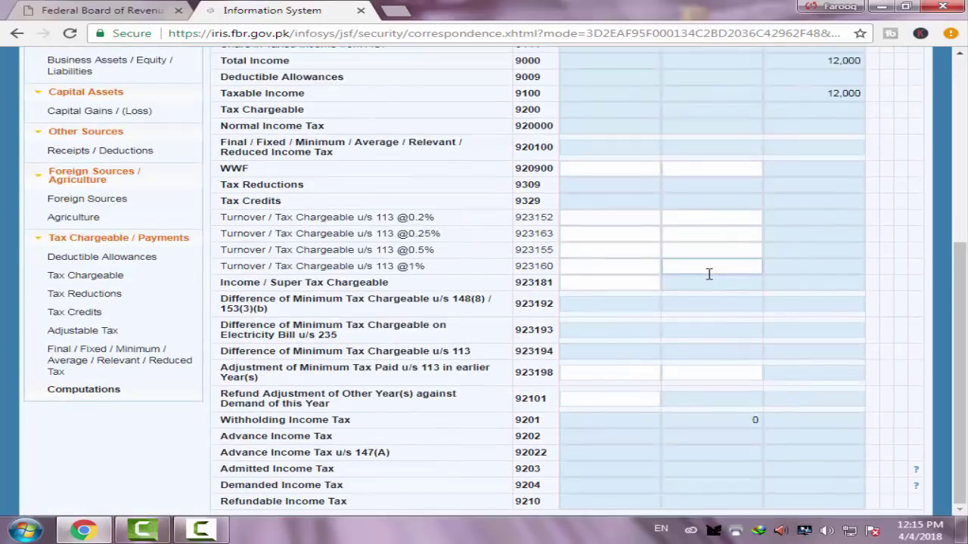
pyautogui.scroll(5, 709, 273)
pyautogui.click(750, 181)
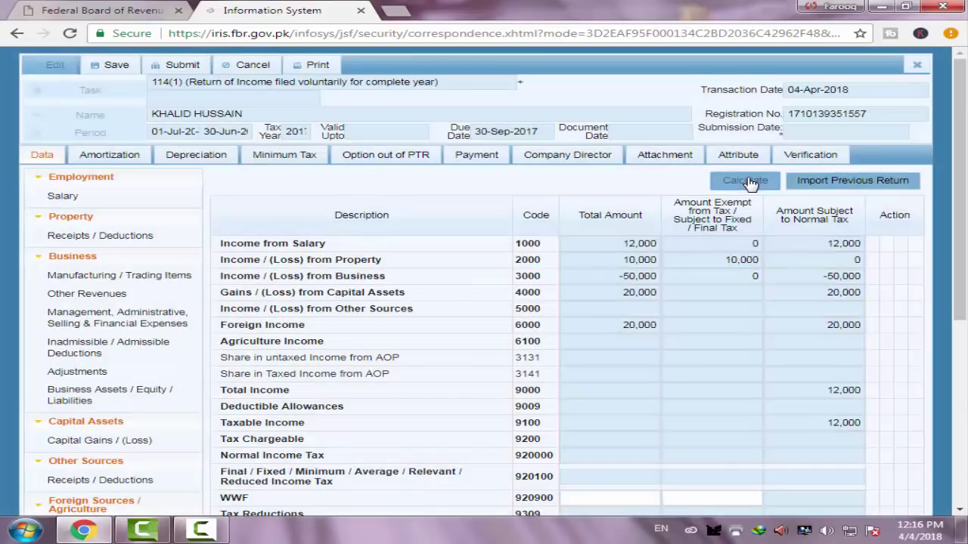
pyautogui.scroll(-5, 627, 242)
pyautogui.scroll(5, 604, 236)
pyautogui.scroll(-3, 204, 344)
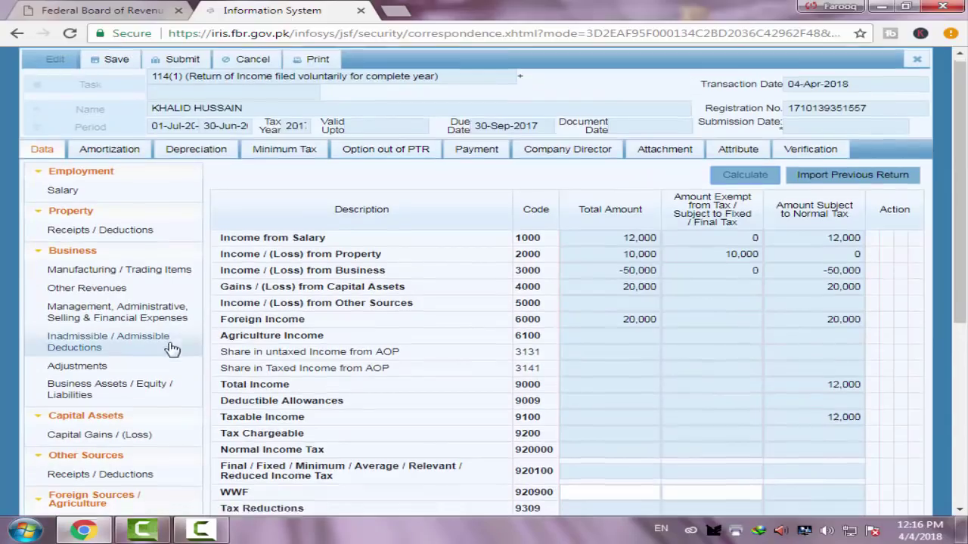
pyautogui.scroll(3, 468, 302)
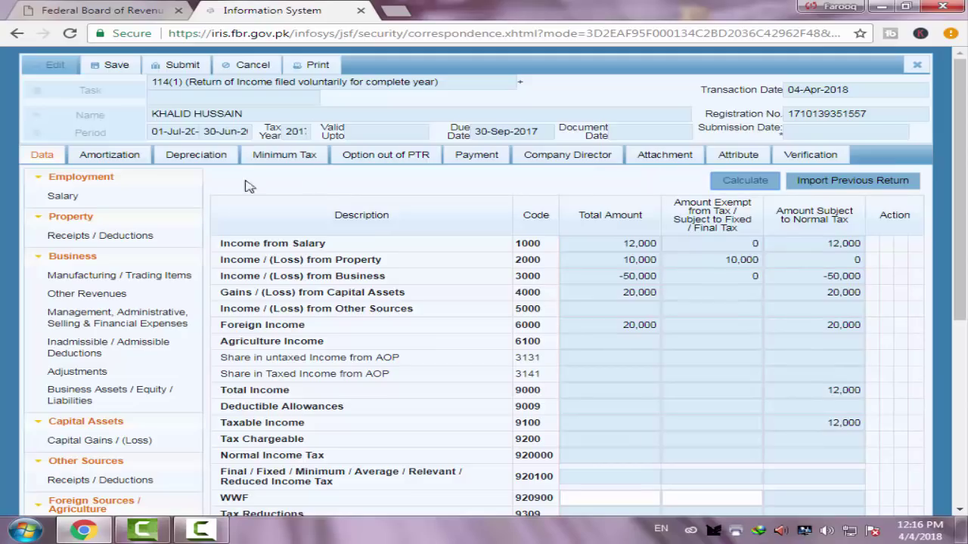
# Enter the taxpayer's PIN in the Verification declaration and verify it
pyautogui.click(810, 157)
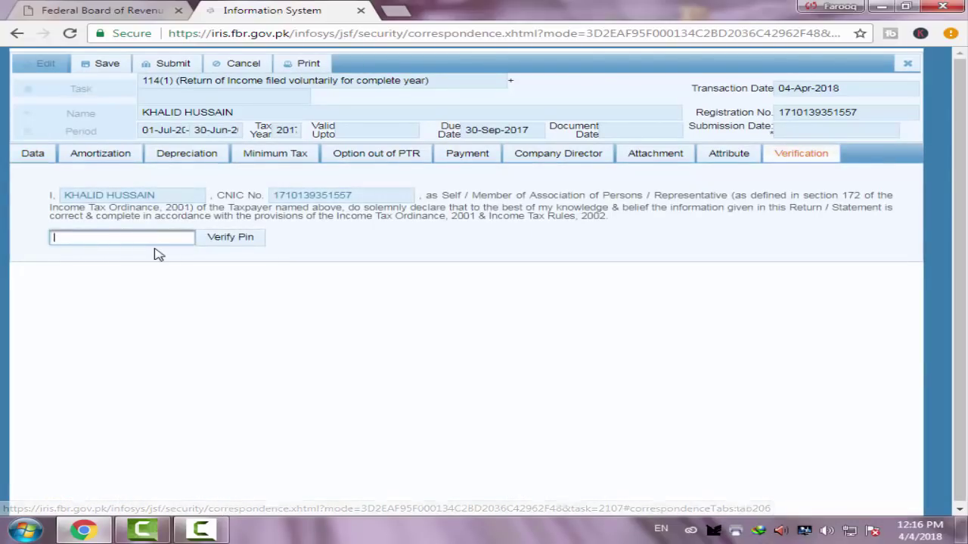
pyautogui.write('**')
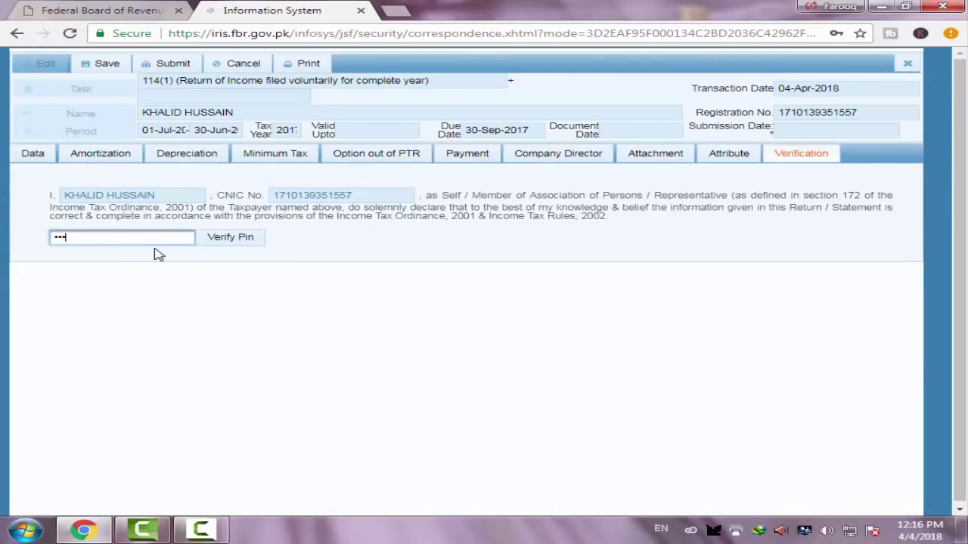
pyautogui.click(232, 240)
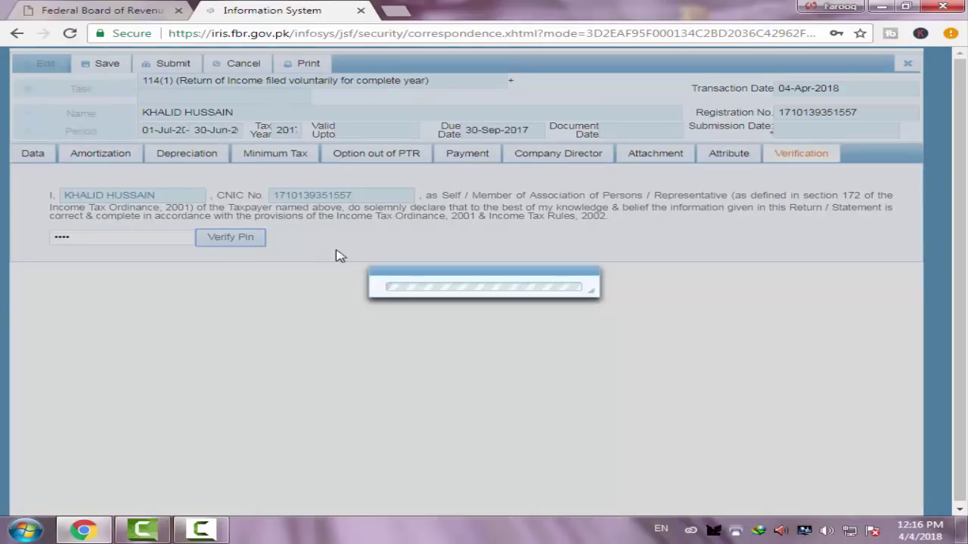